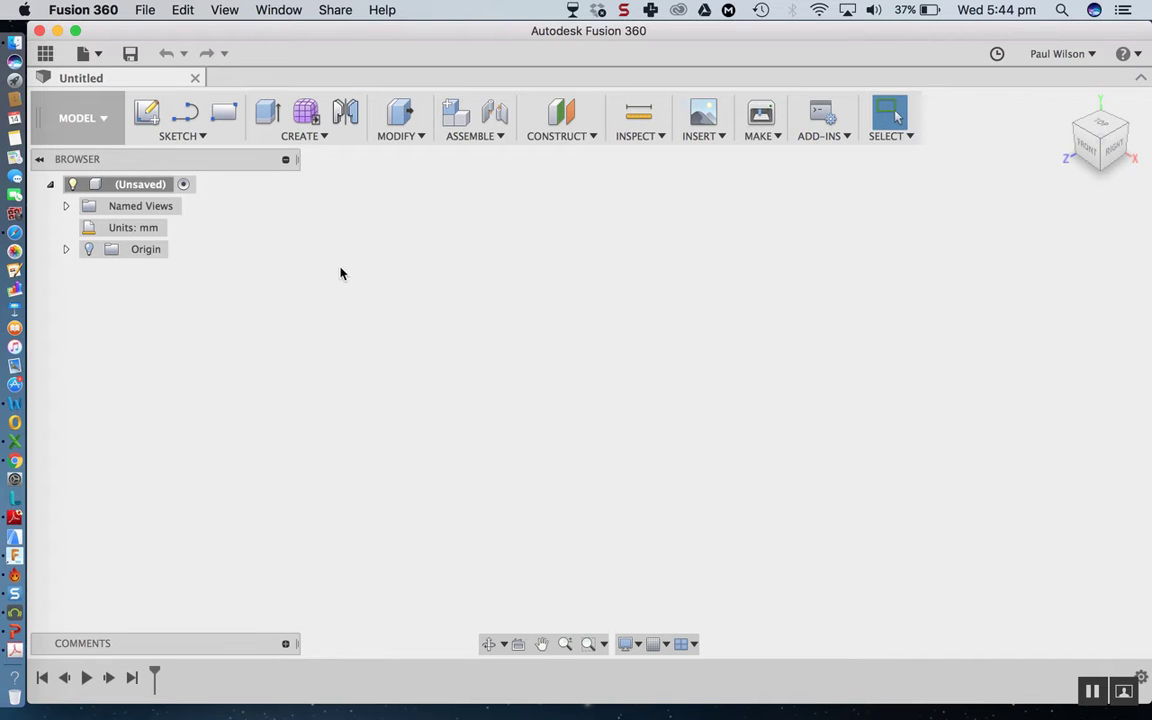
Begin saving the new design under the name Spinner 1.
click(128, 58)
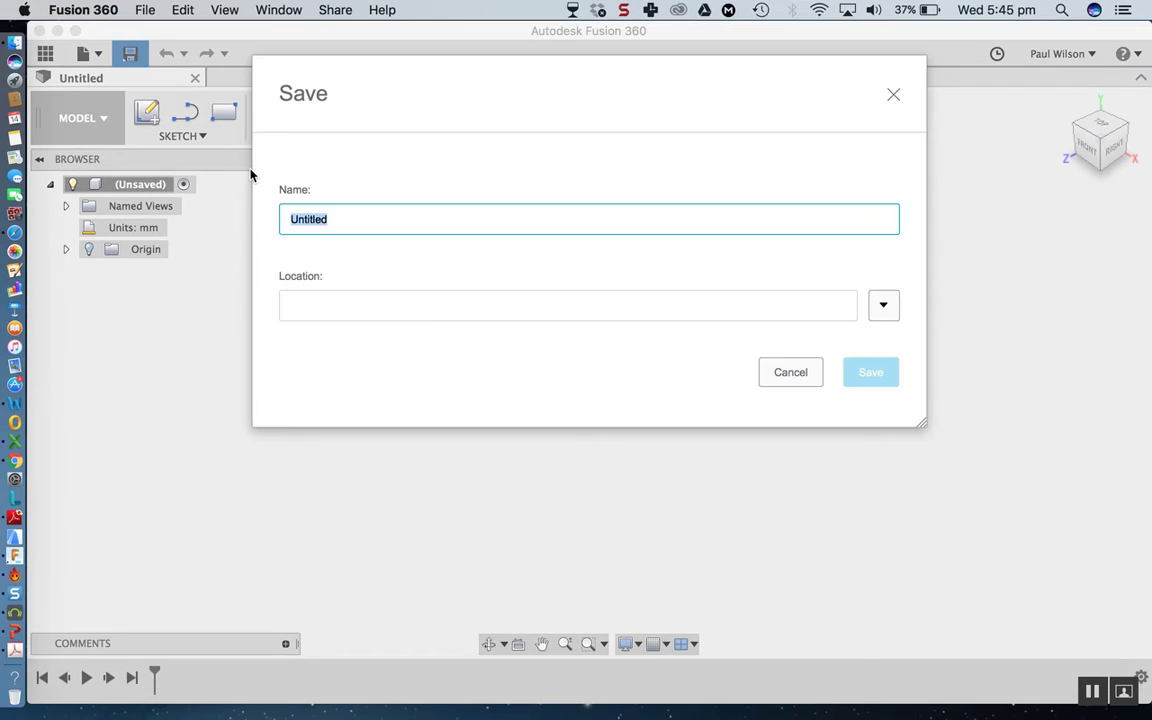
key(BackSpace)
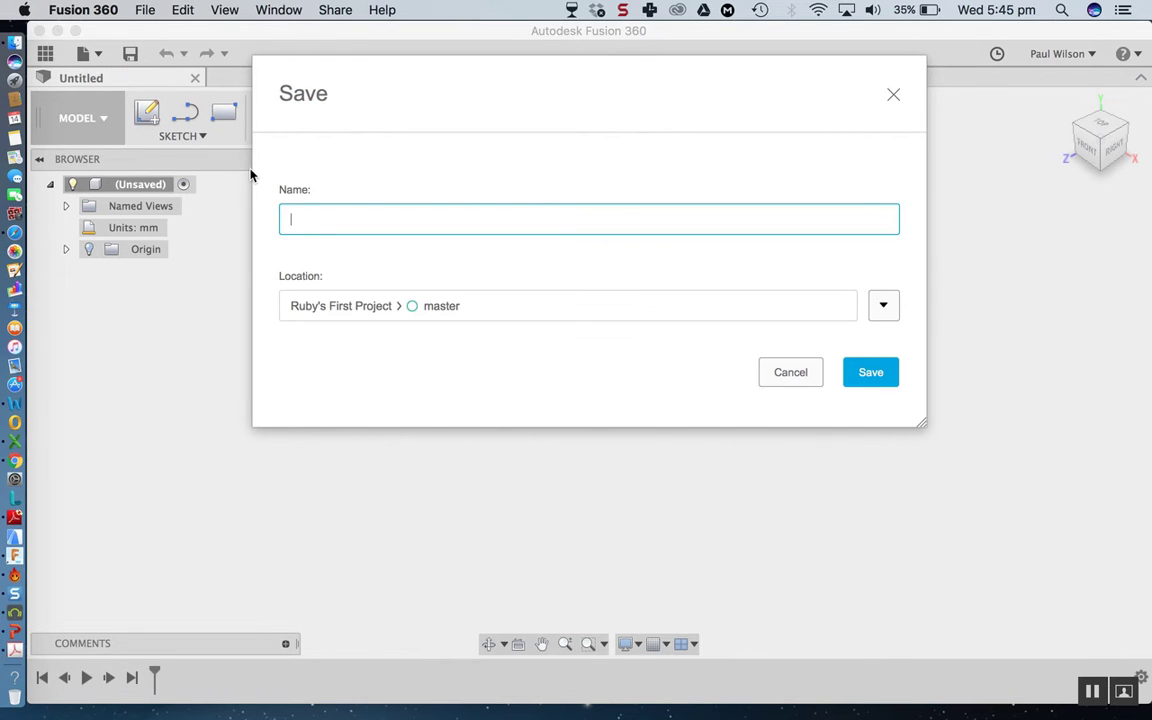
text(Spinner 1)
Create a new project named Spinners from the save location options and save the design.
click(883, 306)
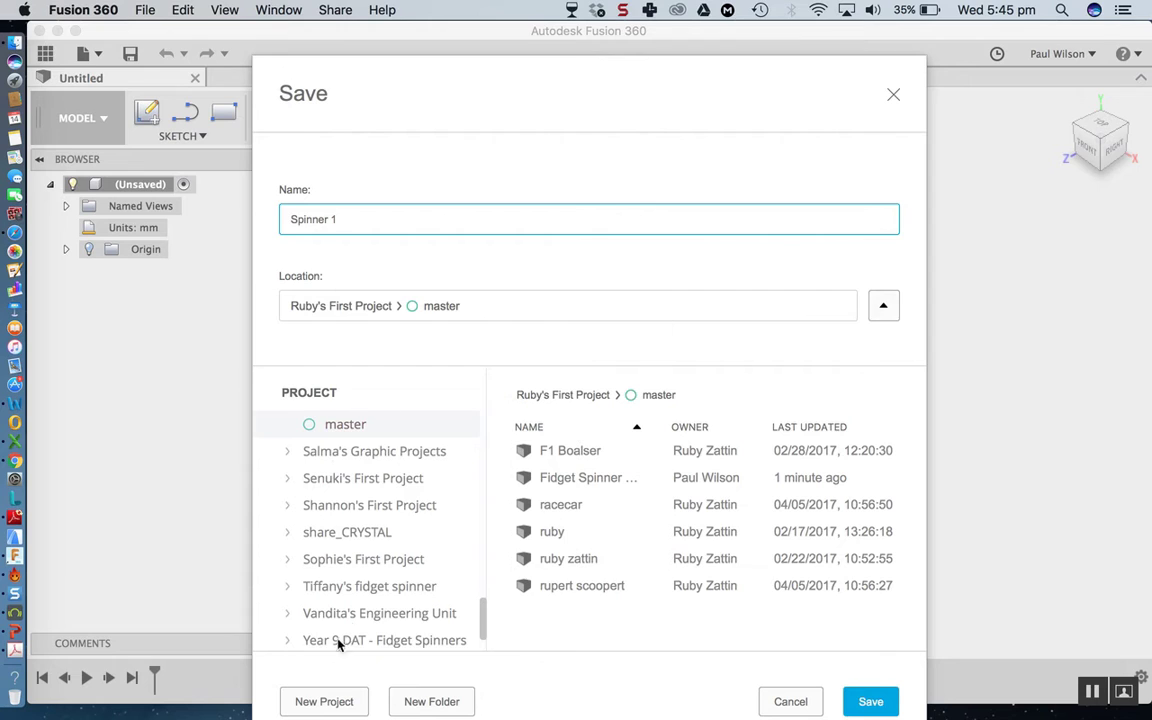
click(324, 701)
text(Spinner)
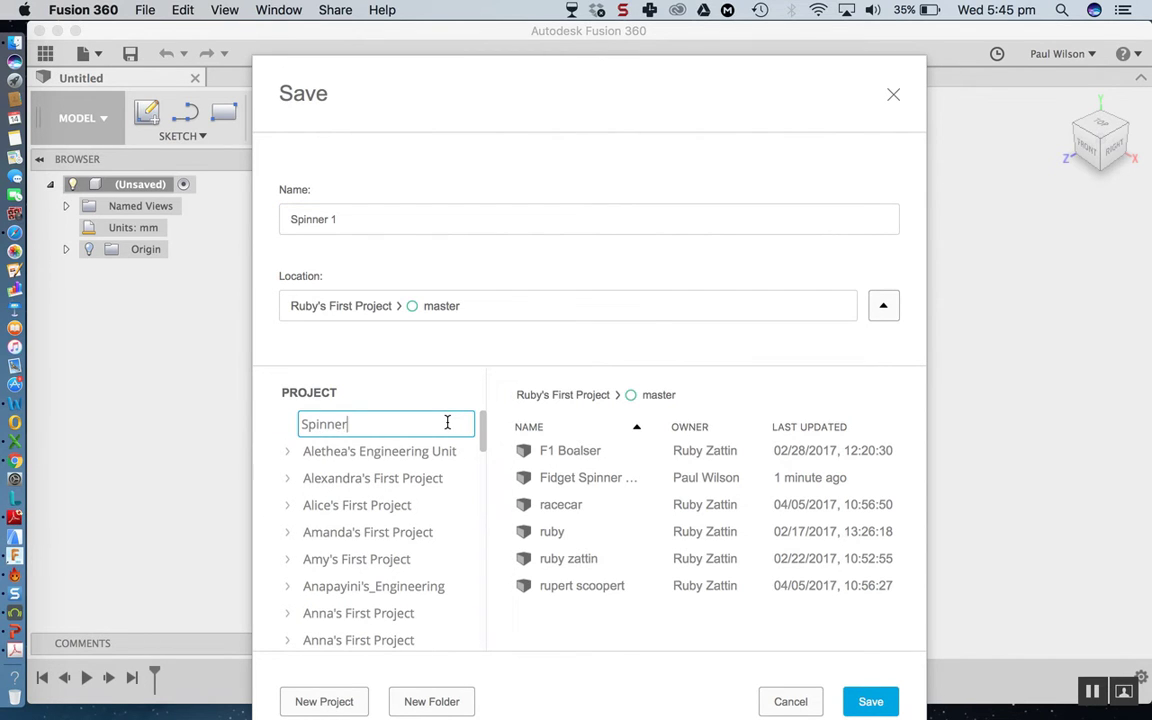
text(s)
key(Return)
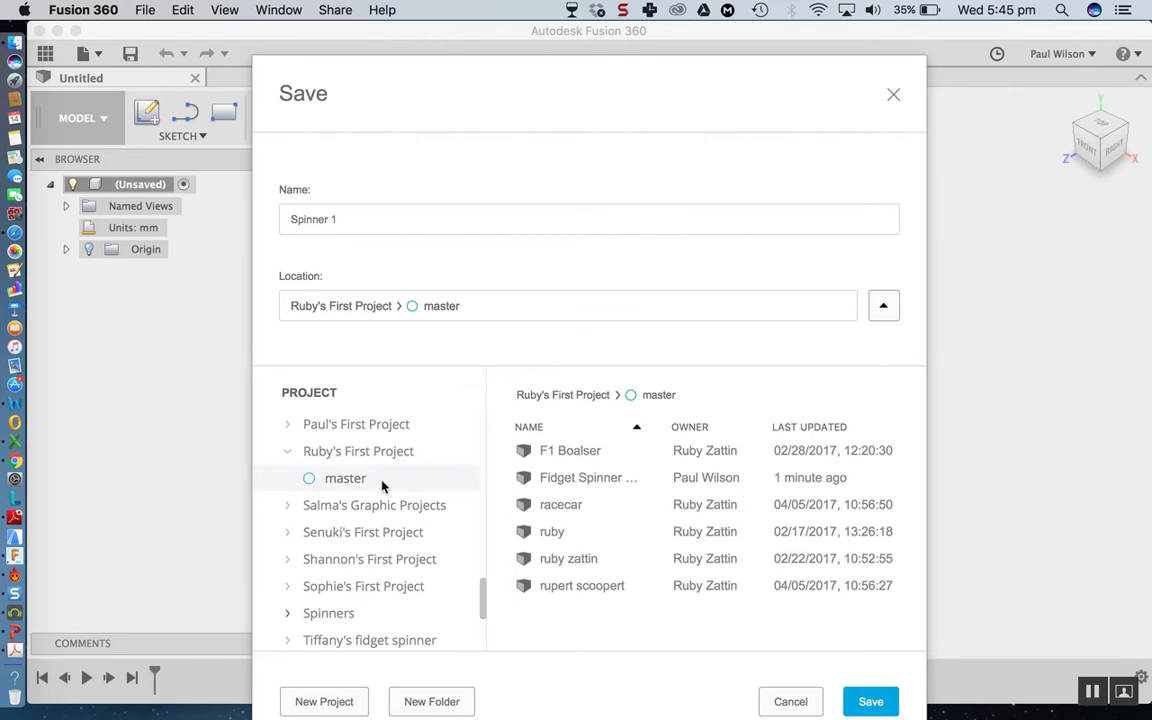
click(869, 703)
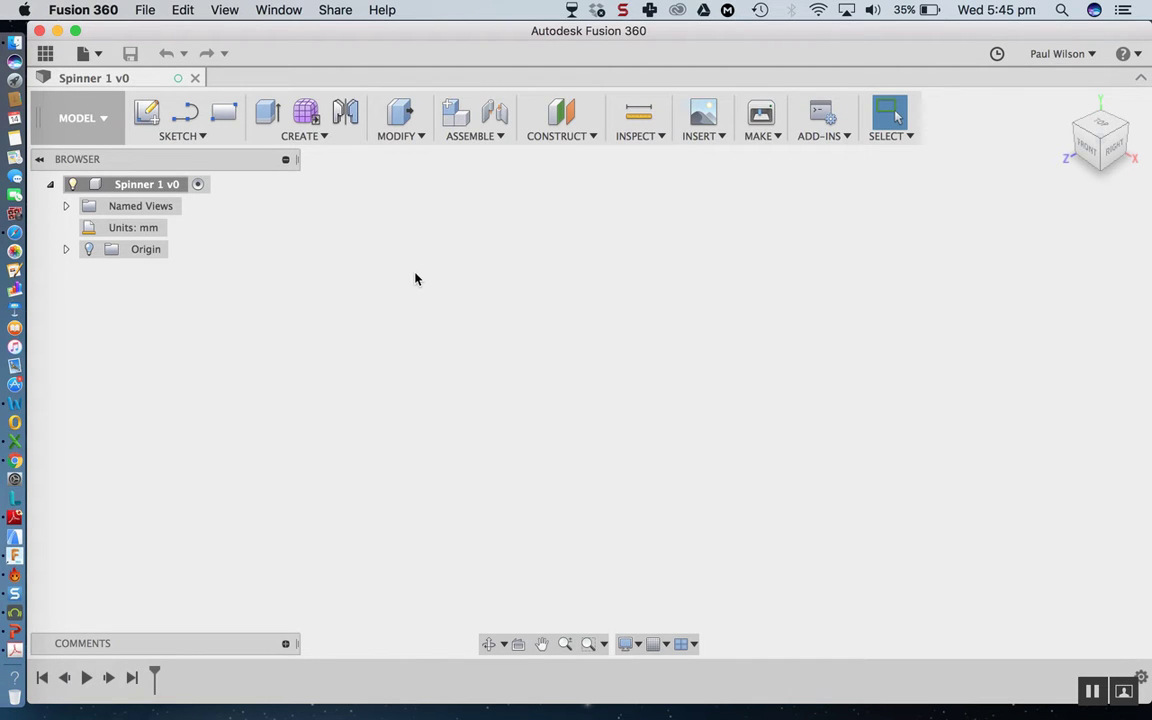
Start a new sketch on the horizontal origin plane.
click(190, 117)
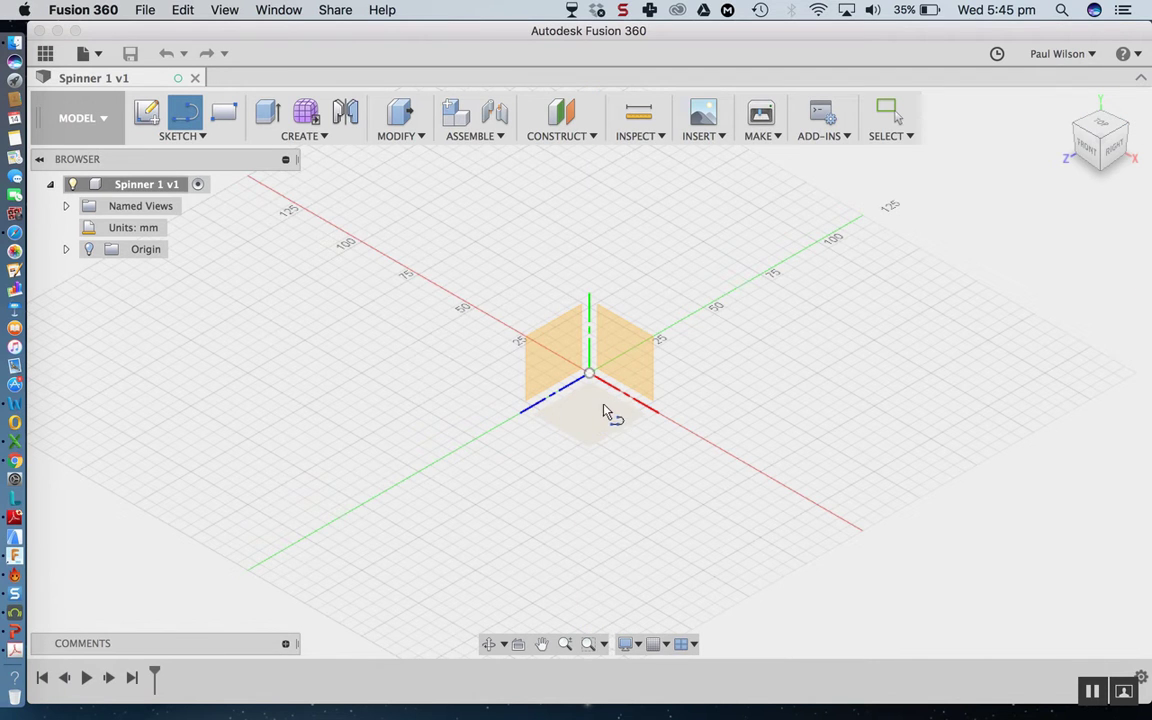
click(602, 432)
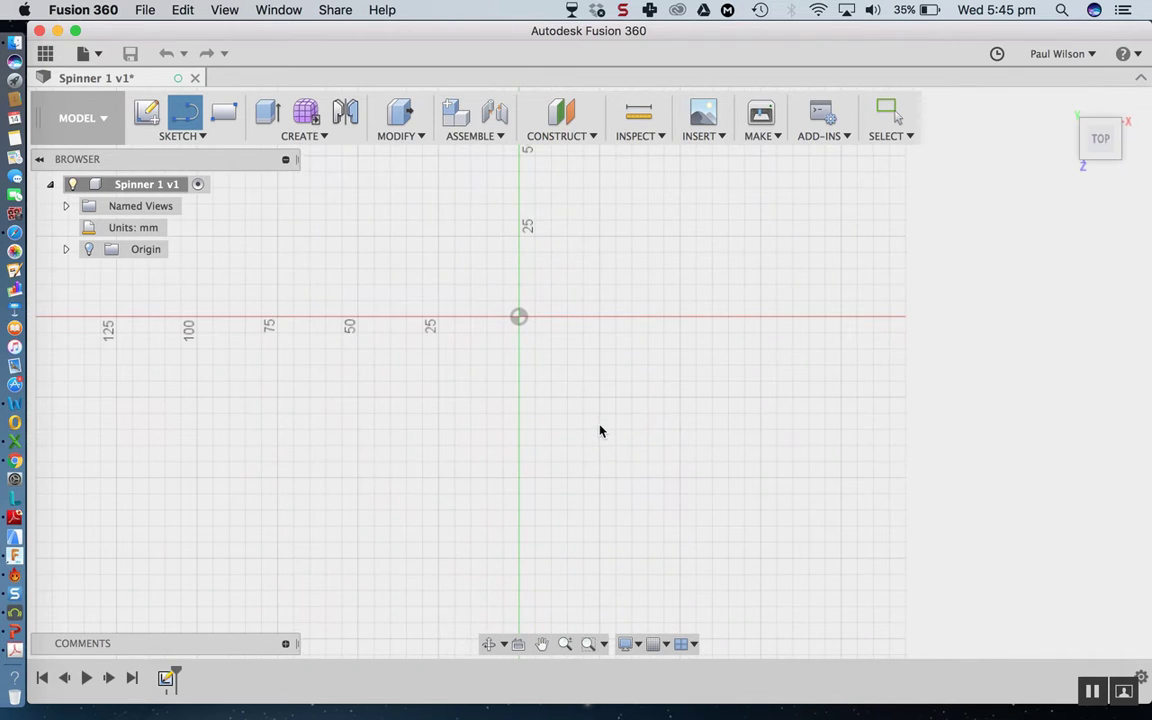
mouse_move(470, 272)
mouse_down()
mouse_move(1111, 159)
mouse_move(1044, 213)
mouse_up()
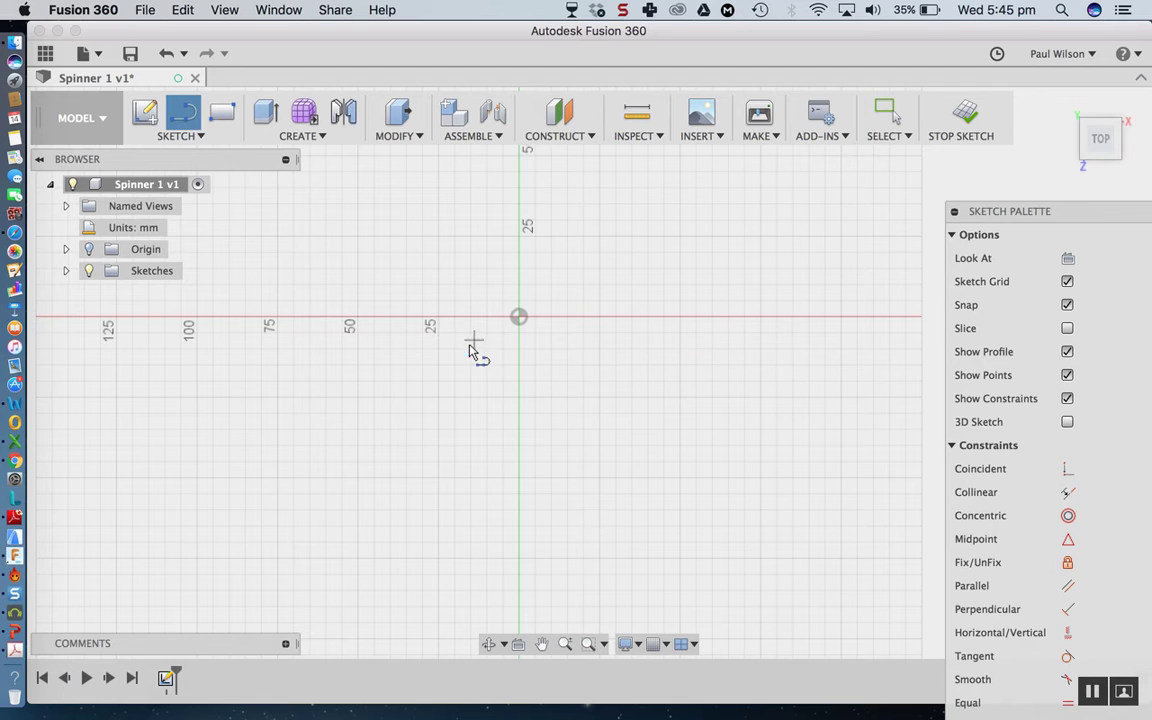
middle_drag(470, 347, 491, 391)
scroll(493, 395, up, 1)
scroll(495, 400, down, 2)
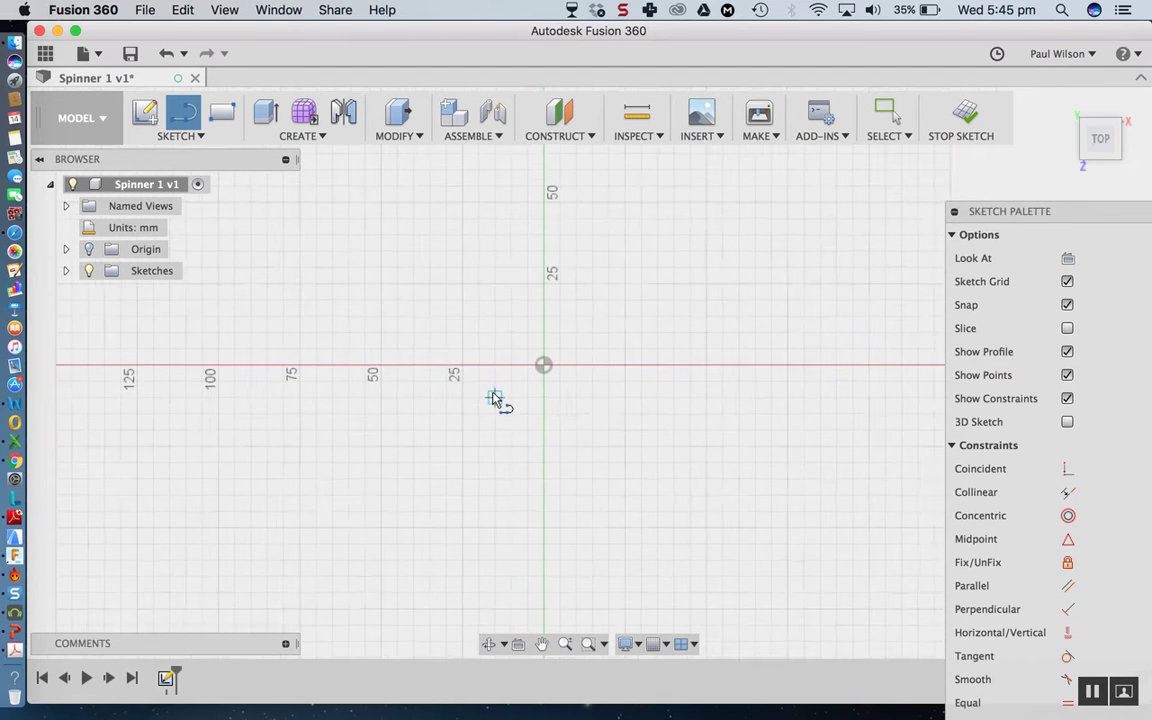
Sketch a center diameter circle about 73 mm in diameter, centred on the origin.
click(194, 135)
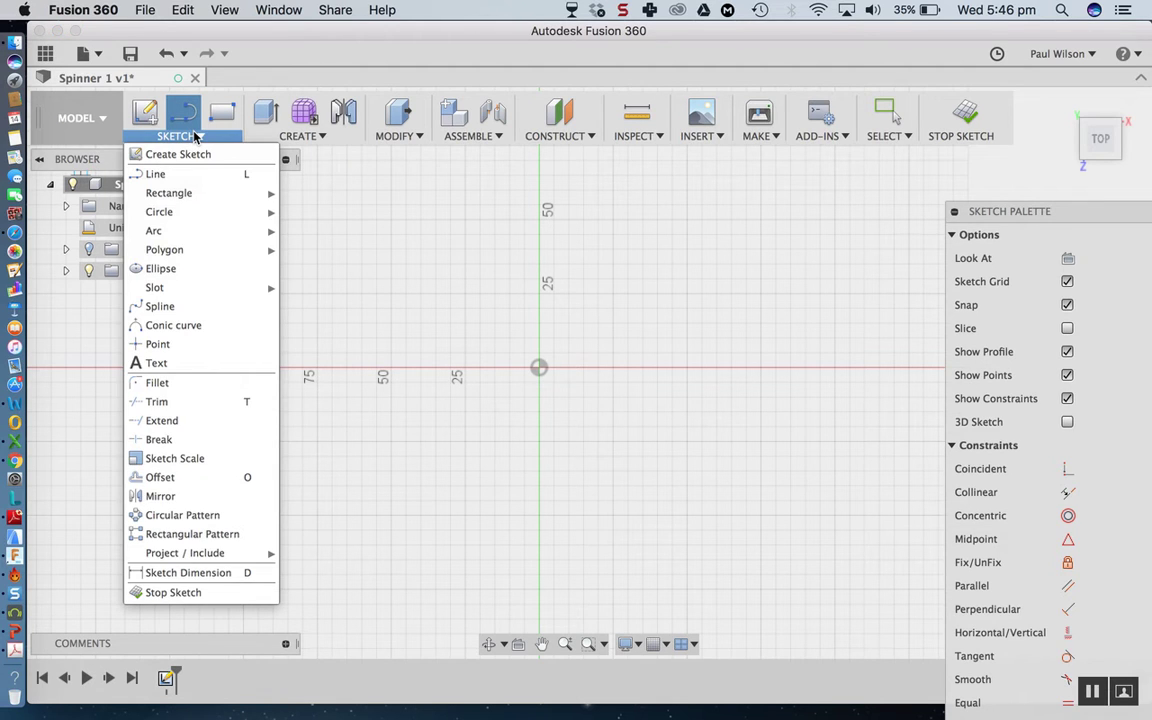
mouse_move(172, 195)
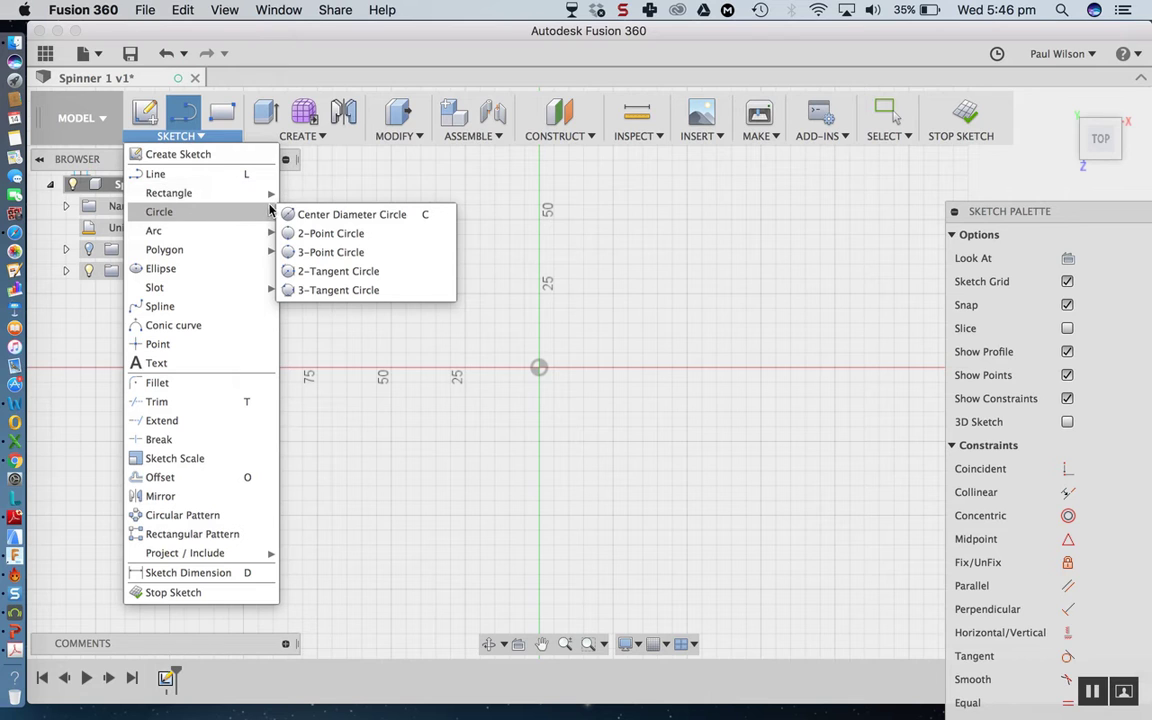
click(408, 216)
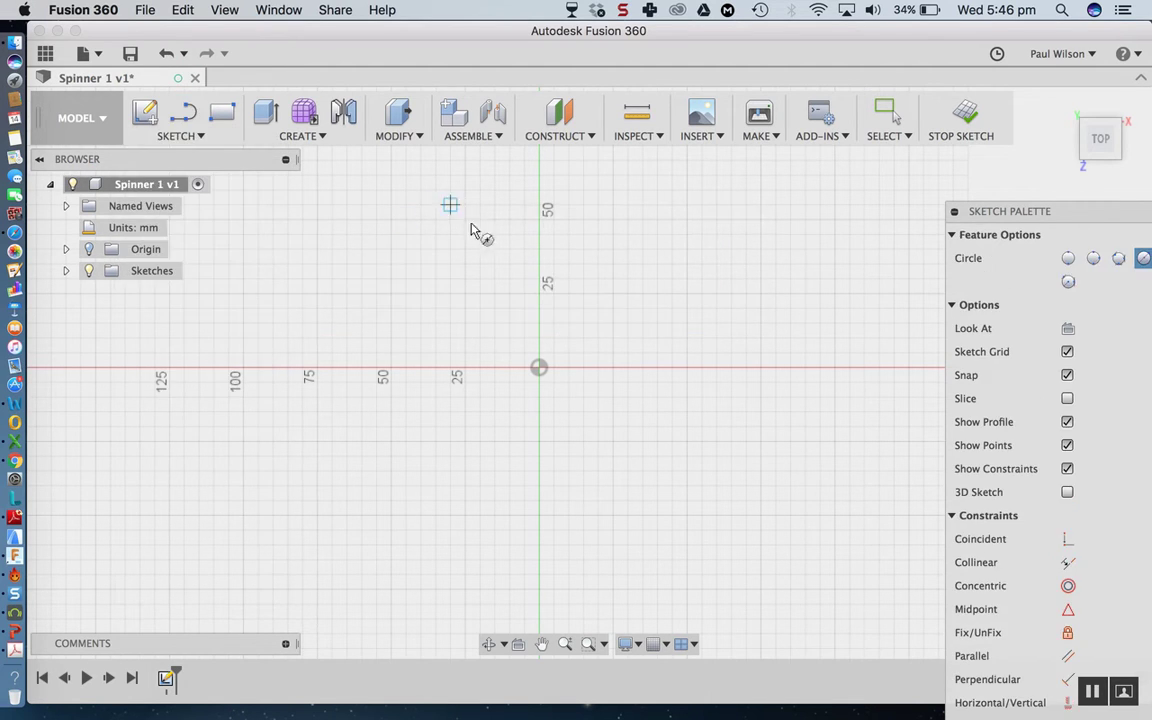
click(540, 368)
click(643, 338)
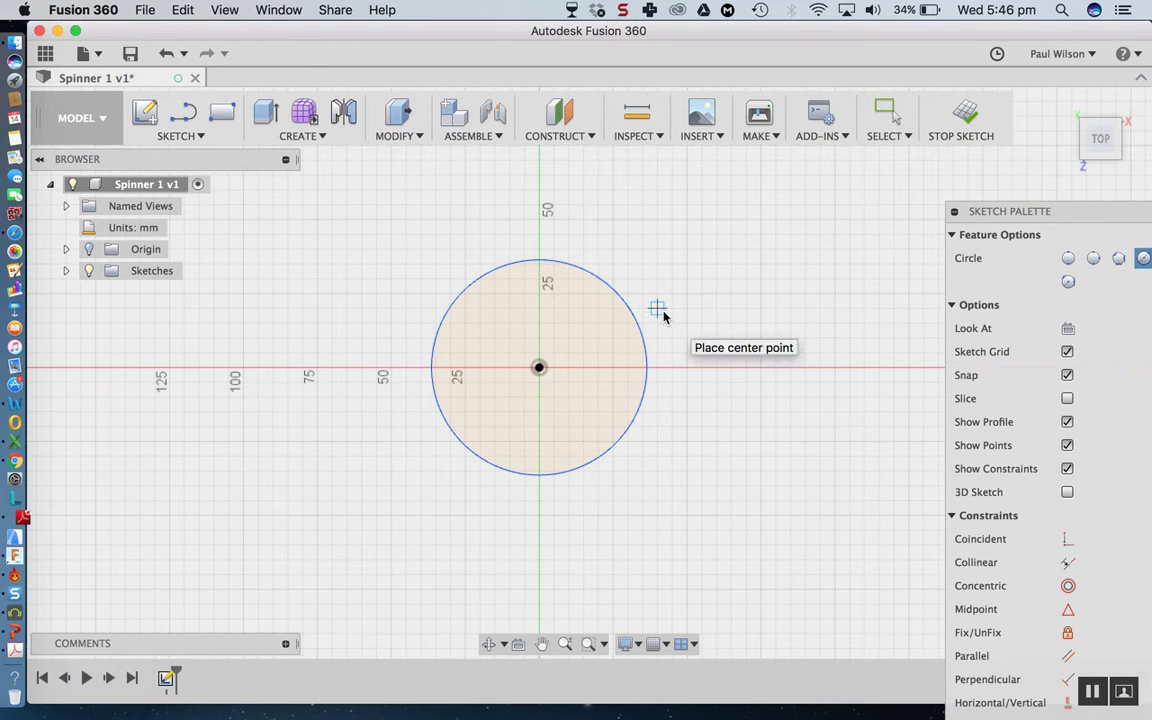
Dimension the circle at the origin with a diameter of 22 mm.
key(d)
click(640, 322)
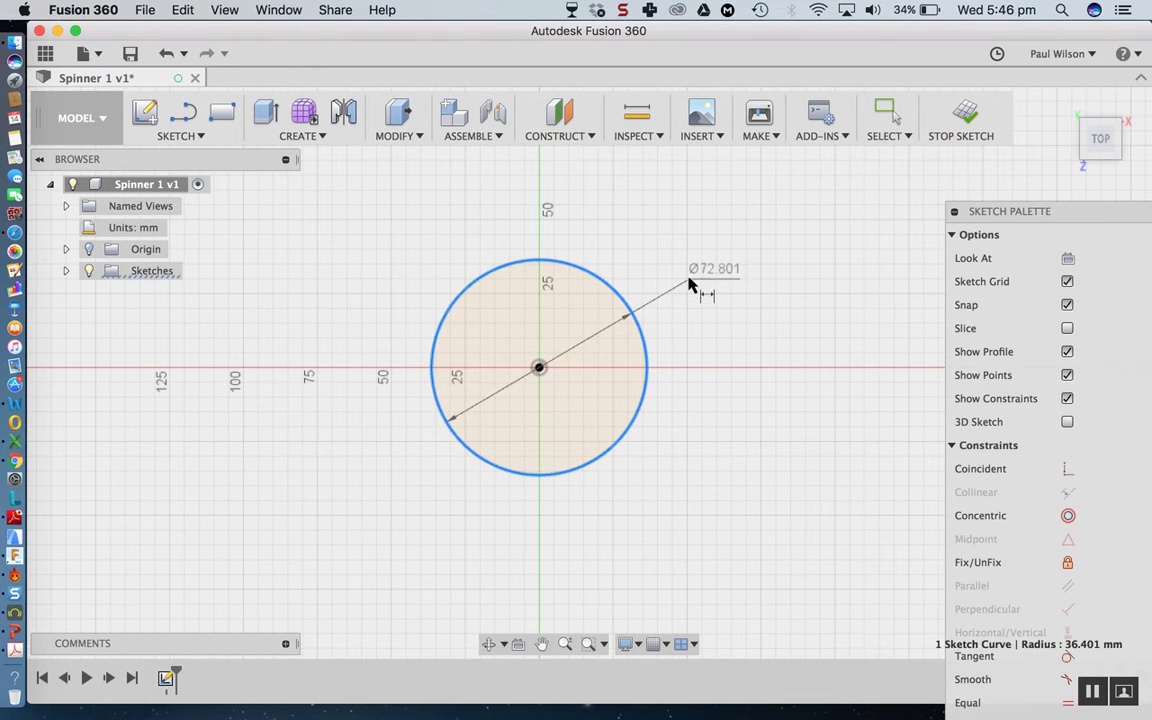
click(718, 284)
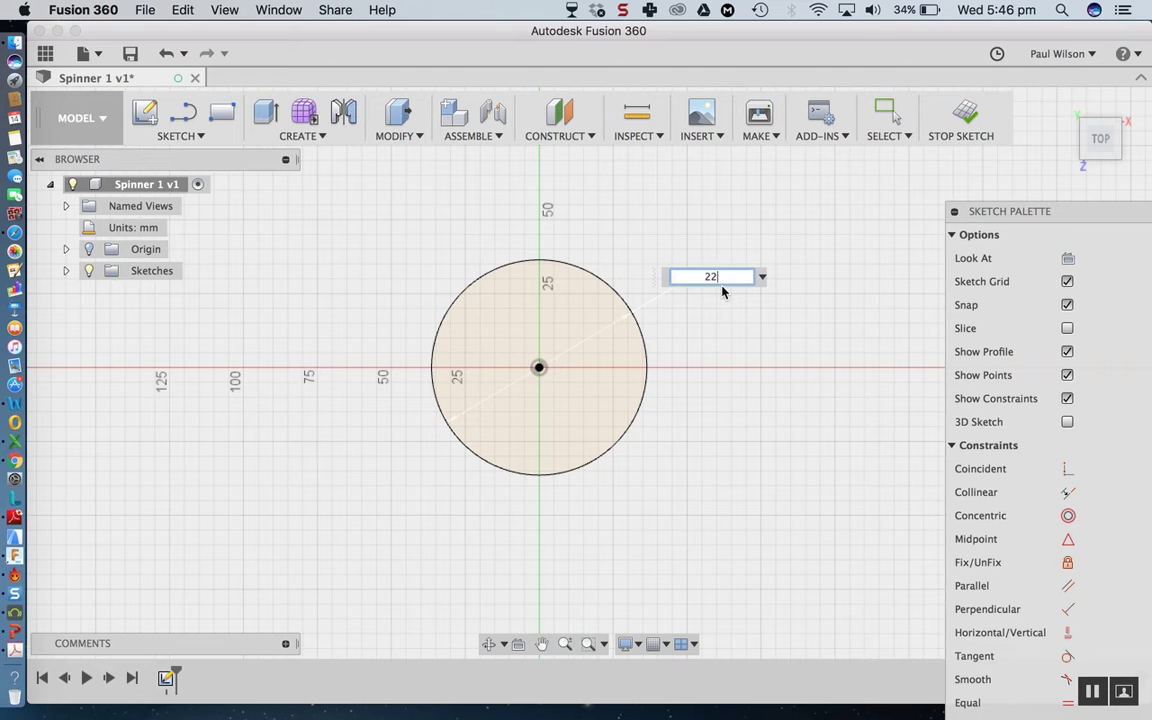
key(Return)
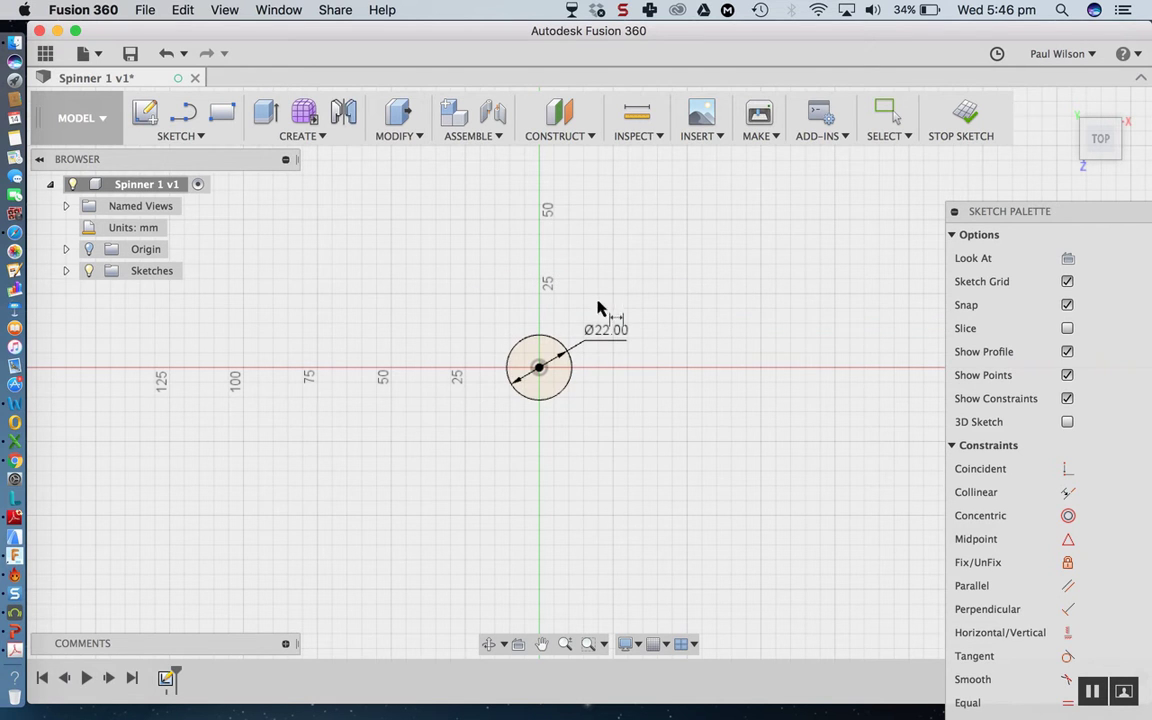
scroll(579, 334, up, 5)
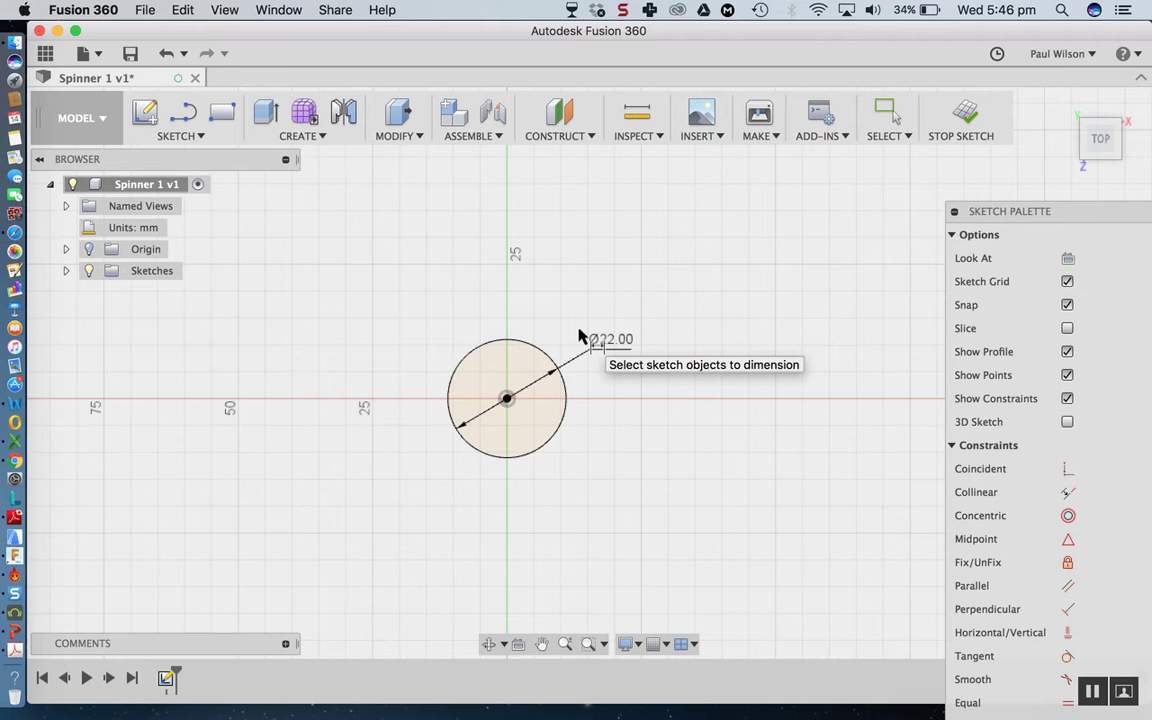
click(580, 336)
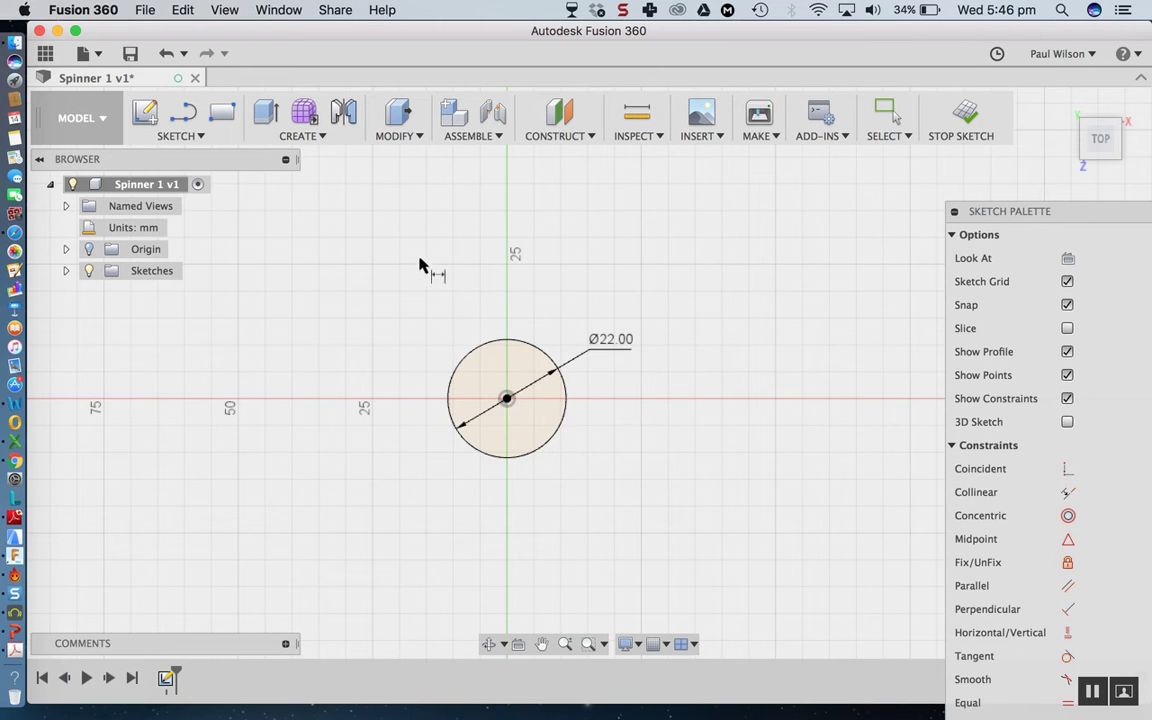
Offset the 22 mm circle outward by 6 mm to form a concentric outer ring.
middle_drag(404, 270, 440, 290)
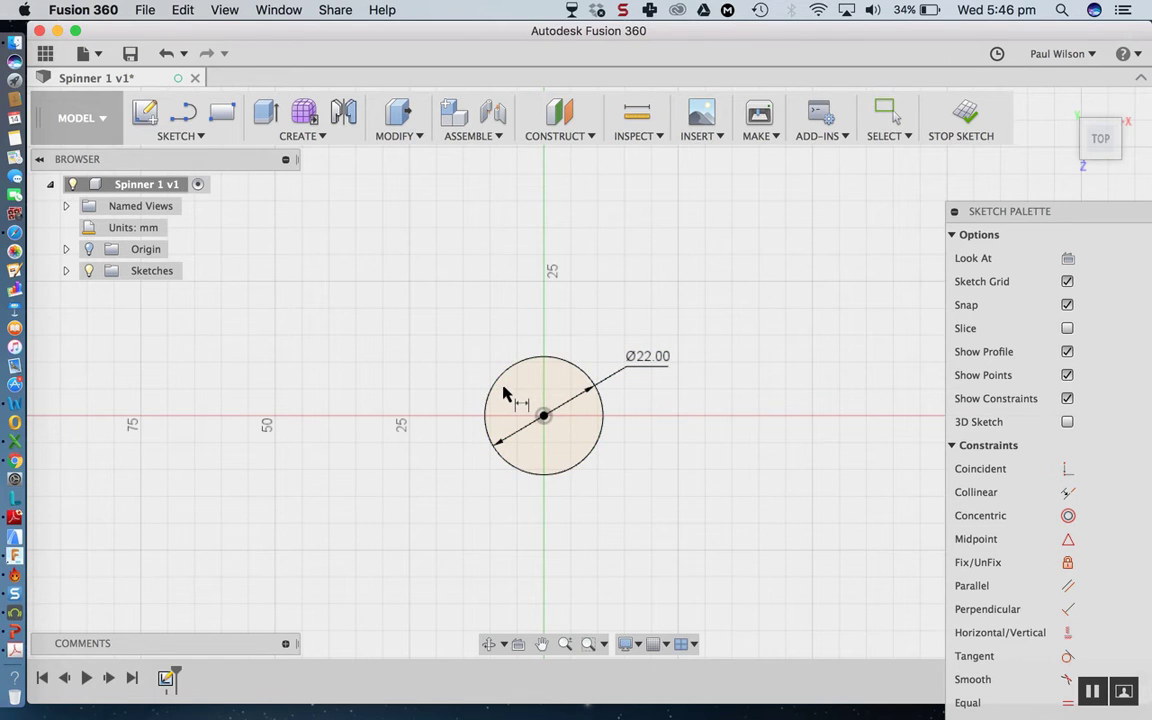
click(181, 137)
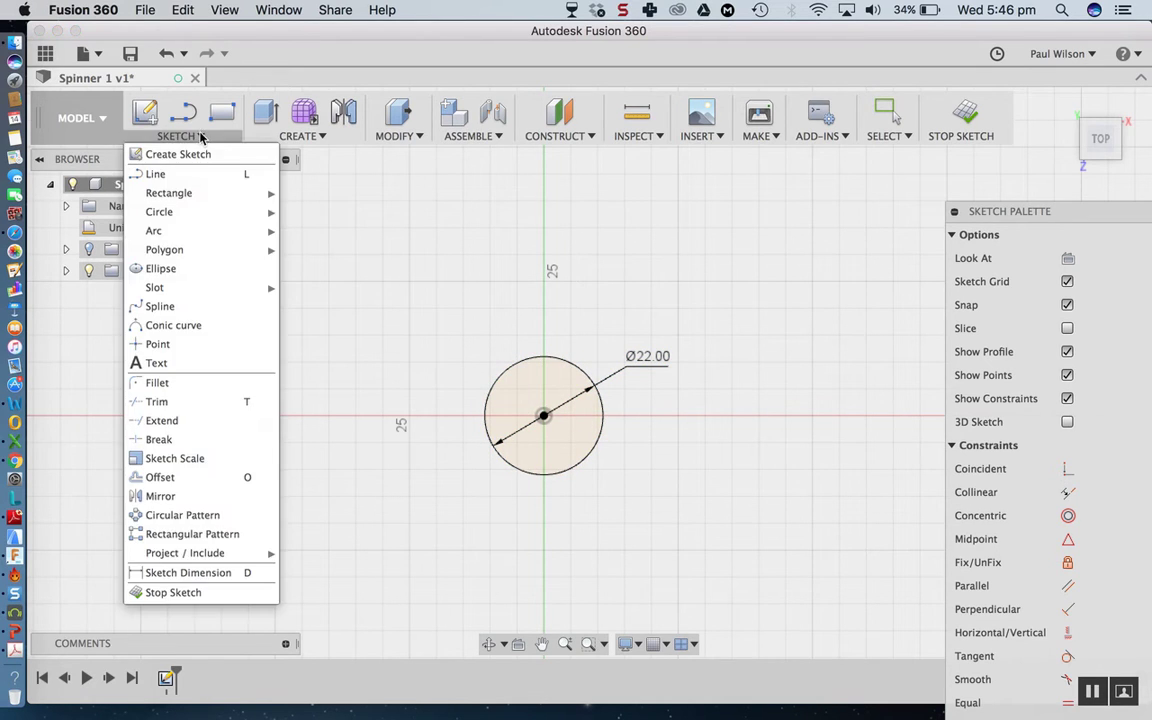
click(222, 480)
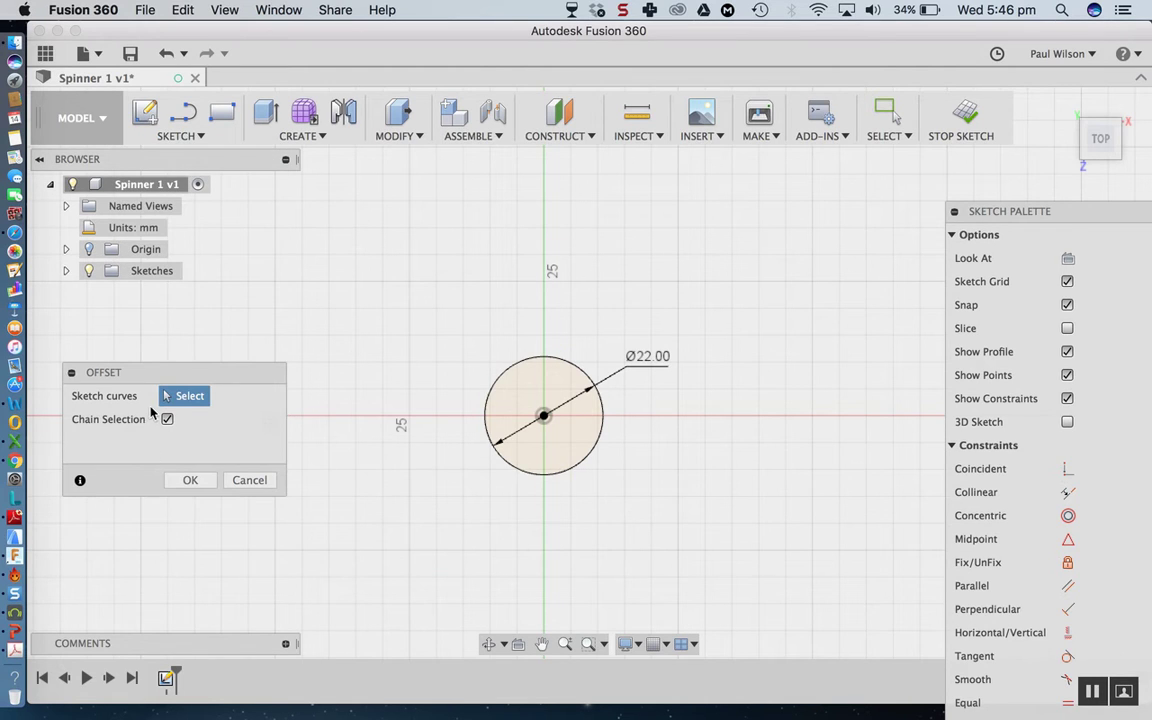
click(513, 356)
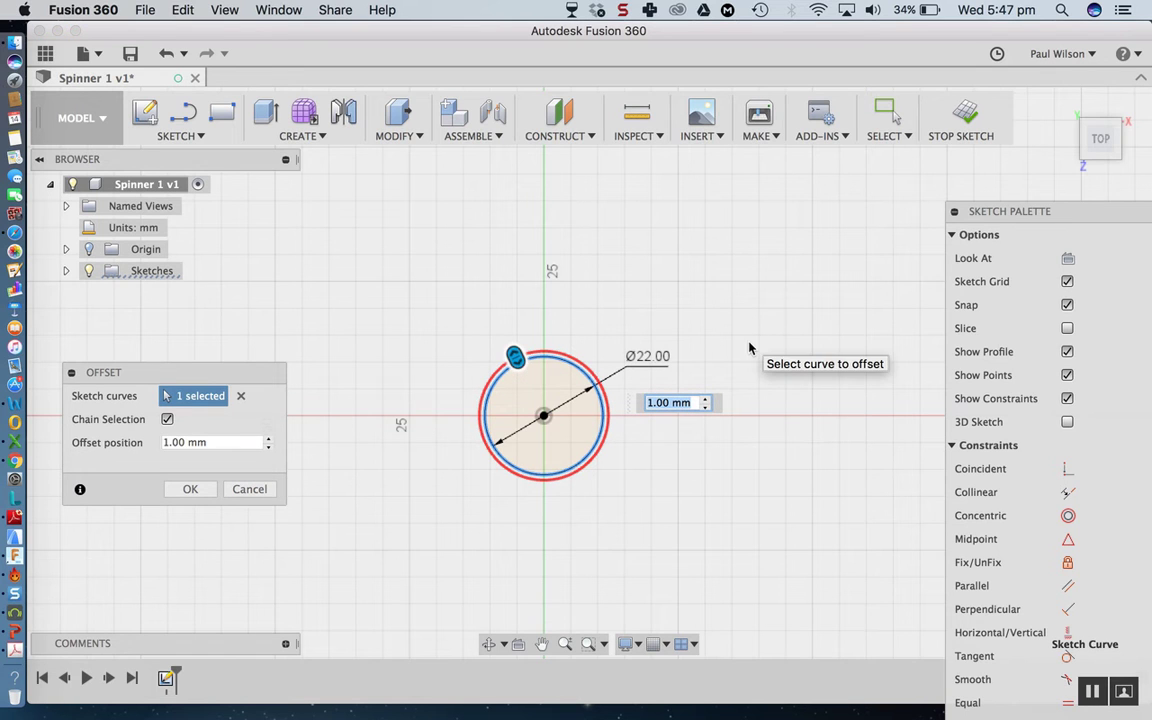
key(BackSpace)
text(6)
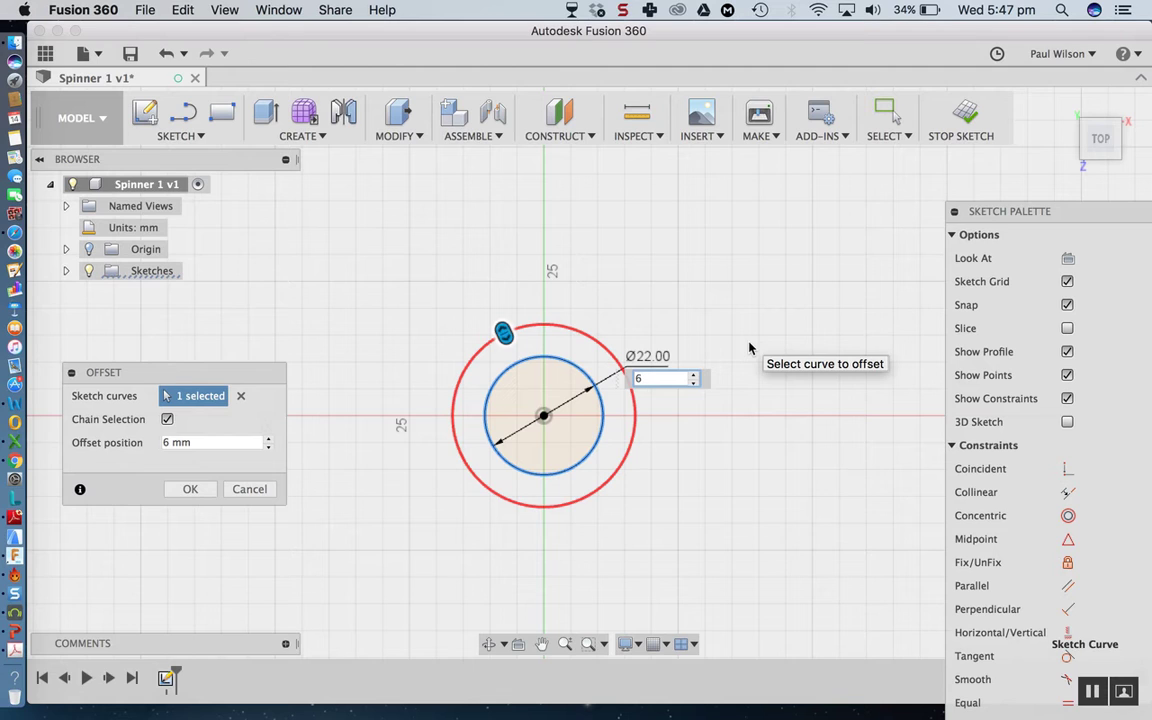
key(Return)
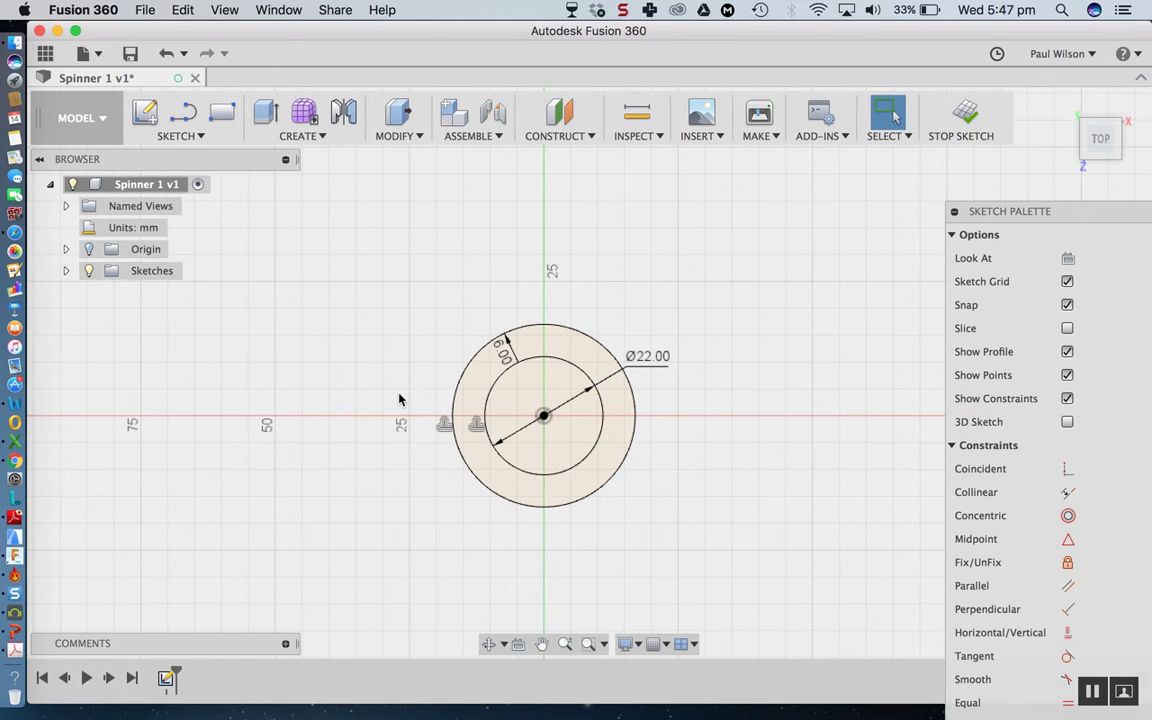
Sketch a six-sided circumscribed polygon with a radius of about 14 mm, above and to the left of the circles.
click(458, 462)
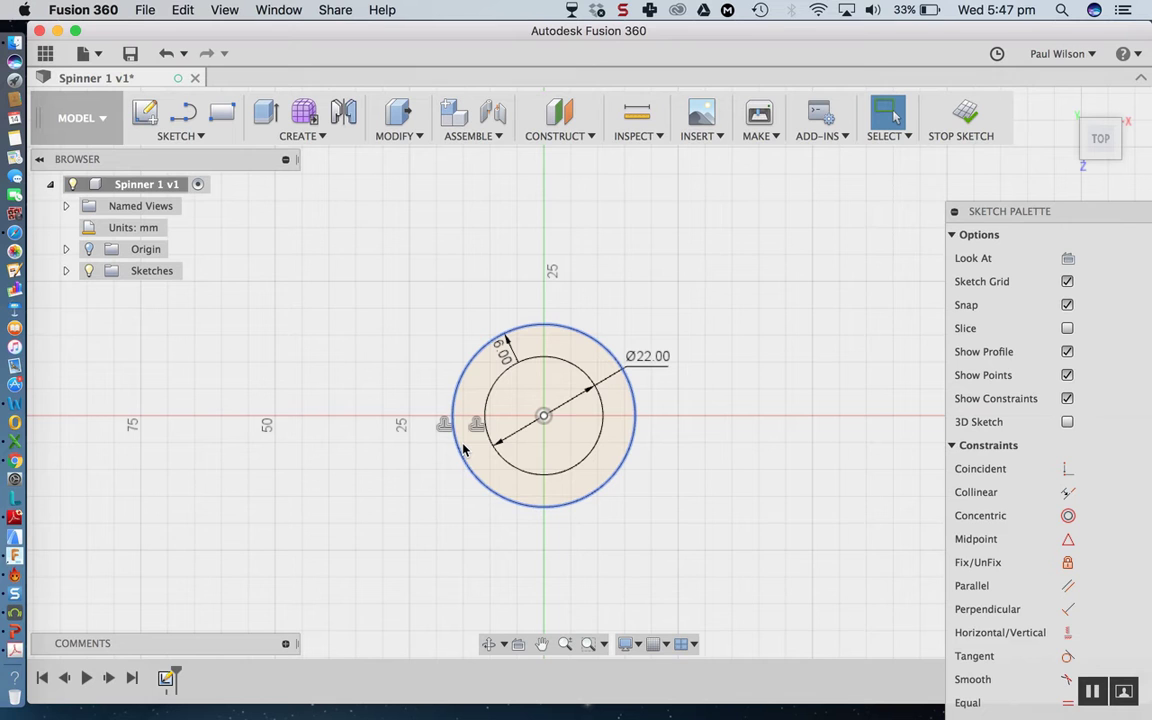
scroll(463, 450, down, 3)
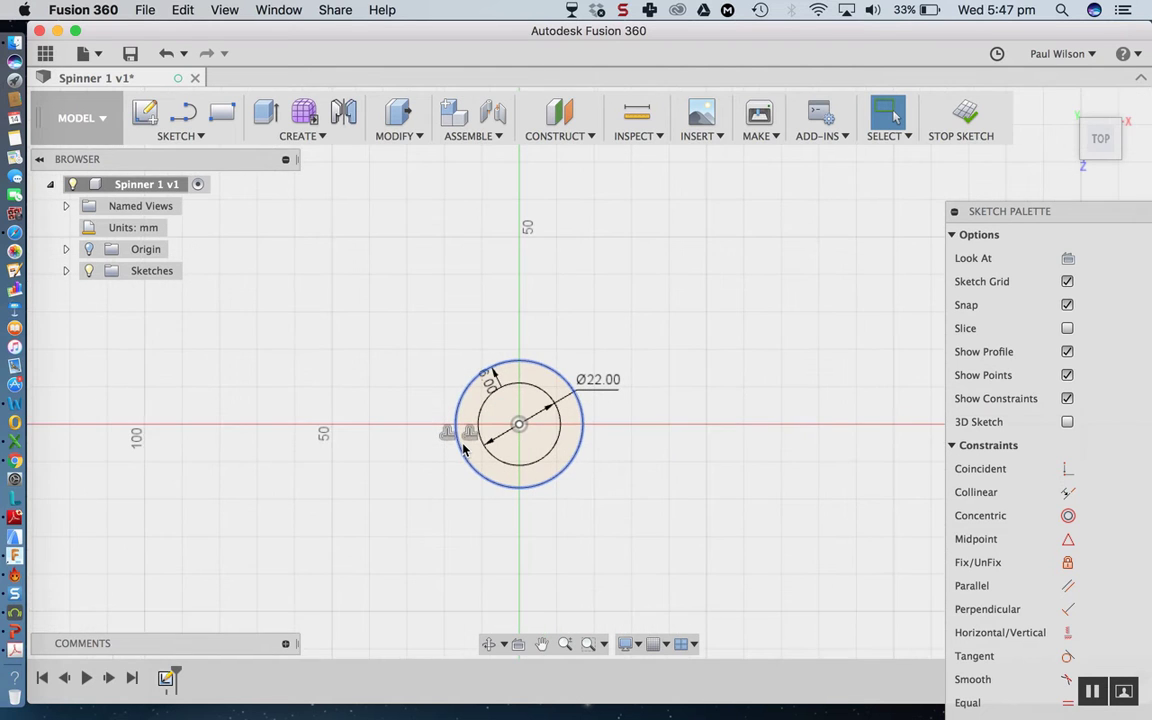
click(180, 136)
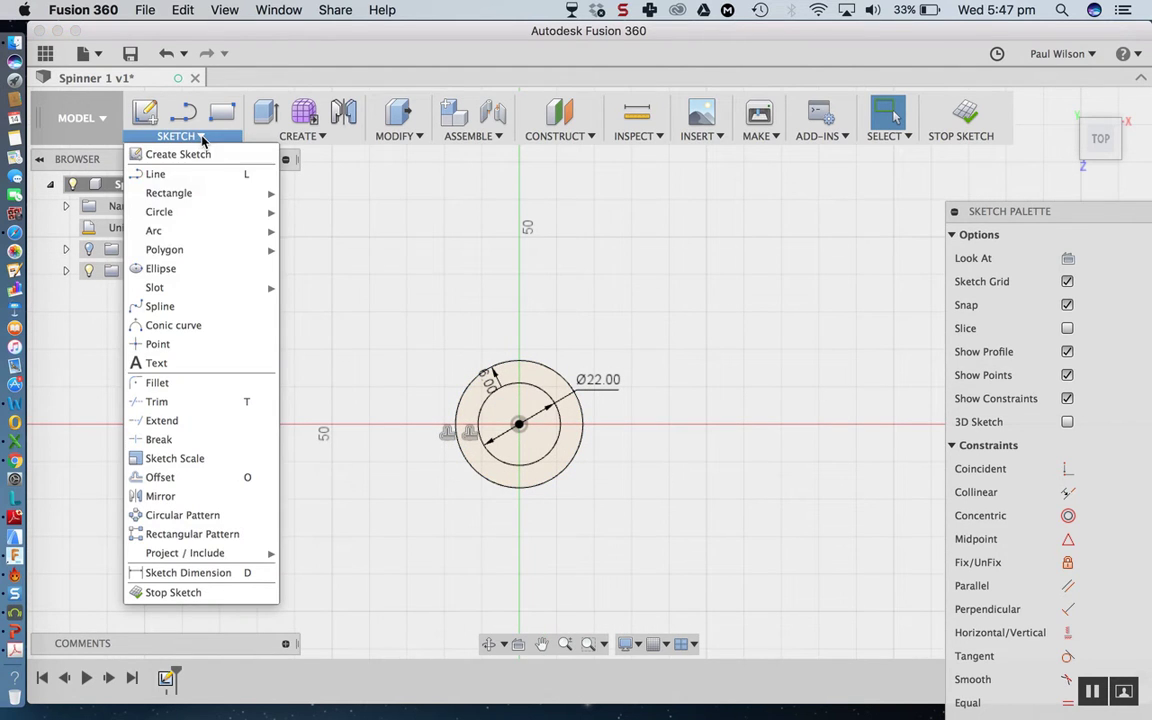
mouse_move(166, 252)
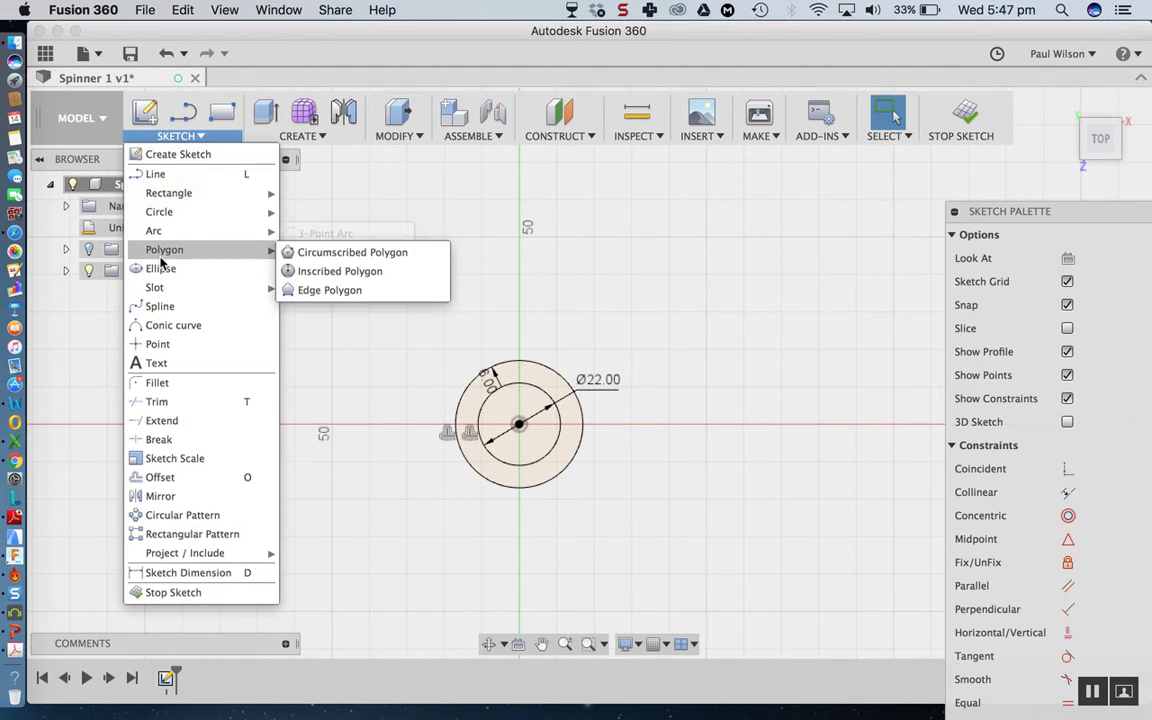
click(339, 262)
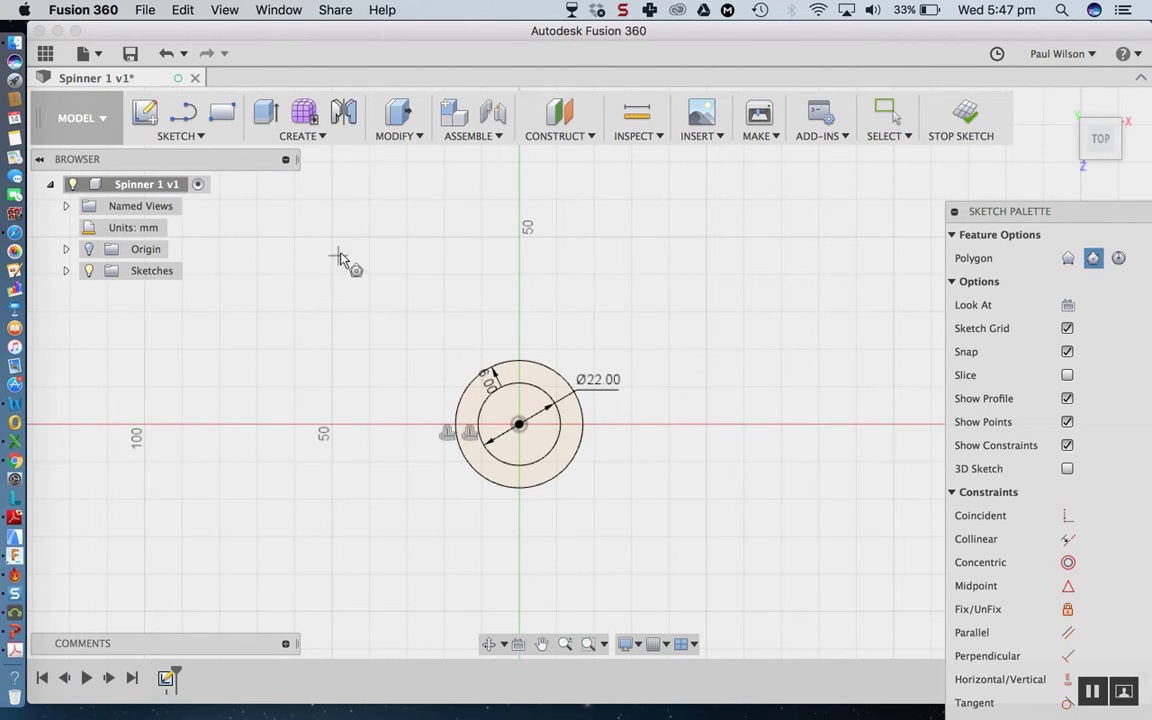
click(406, 236)
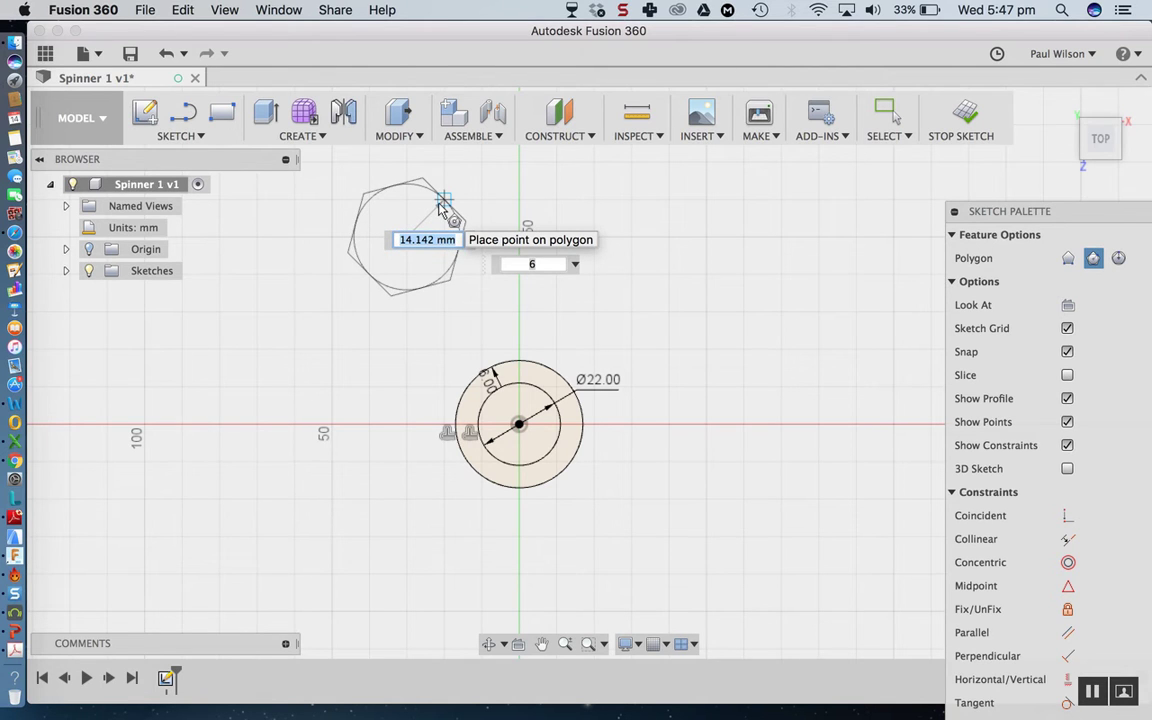
click(441, 207)
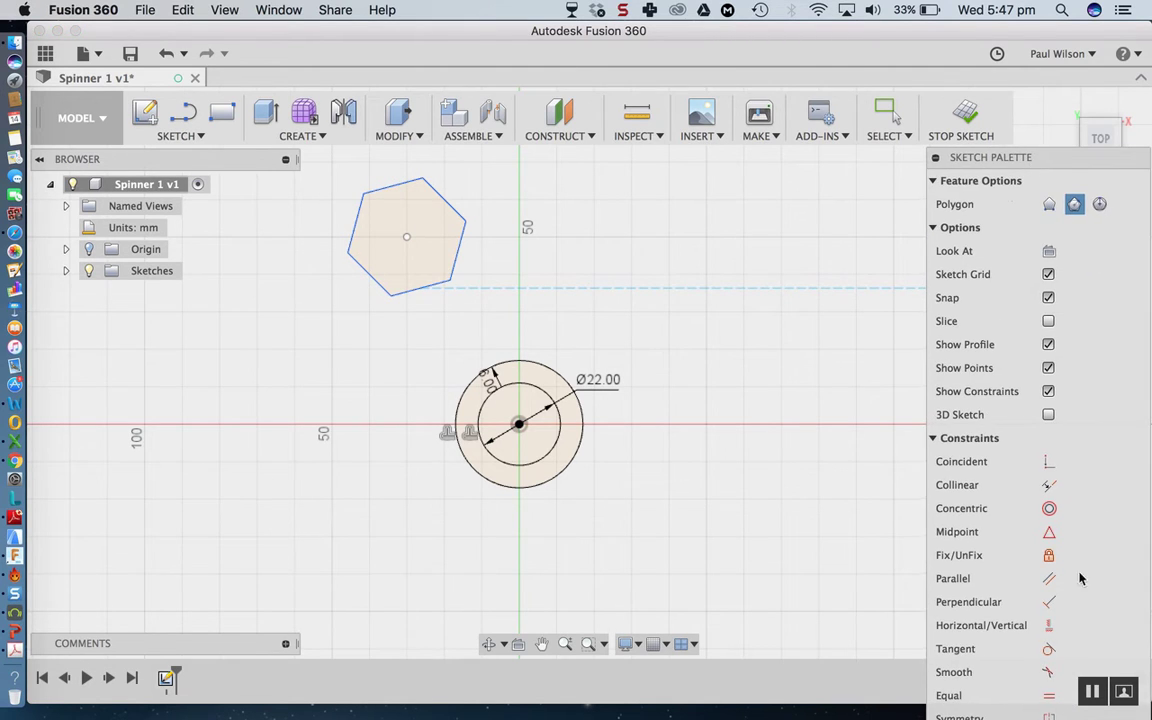
Constrain the hexagon's upper edge to horizontal and its centre point to vertical alignment with the origin.
click(1048, 625)
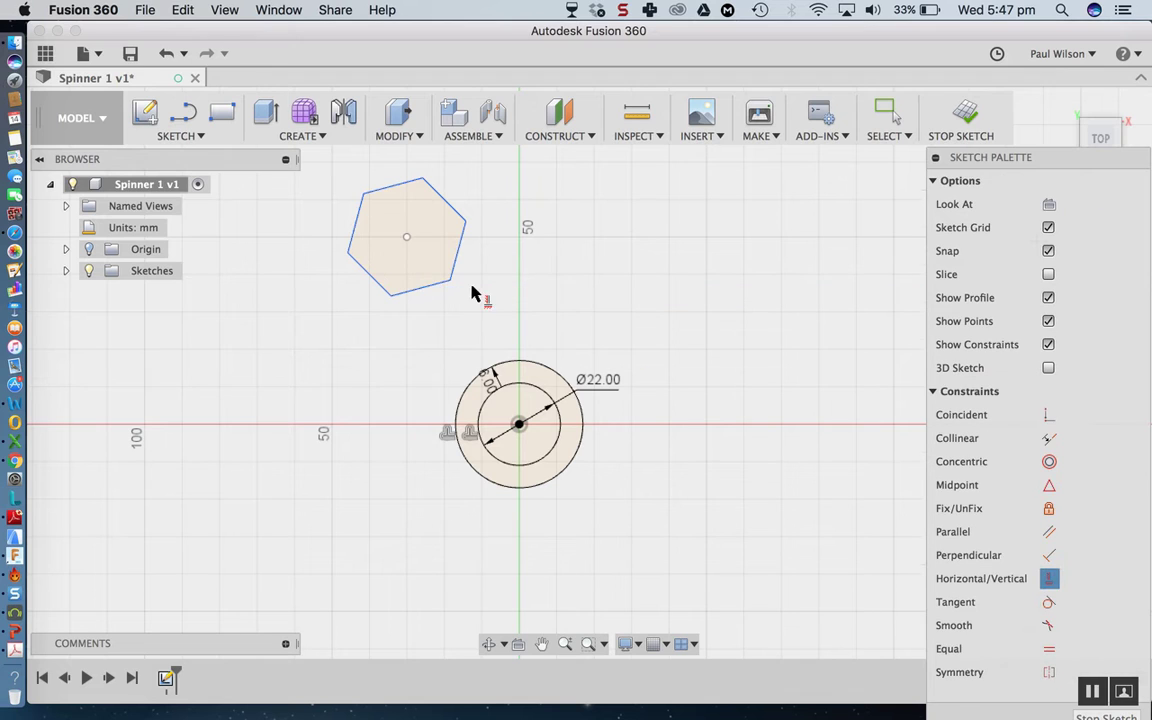
click(395, 186)
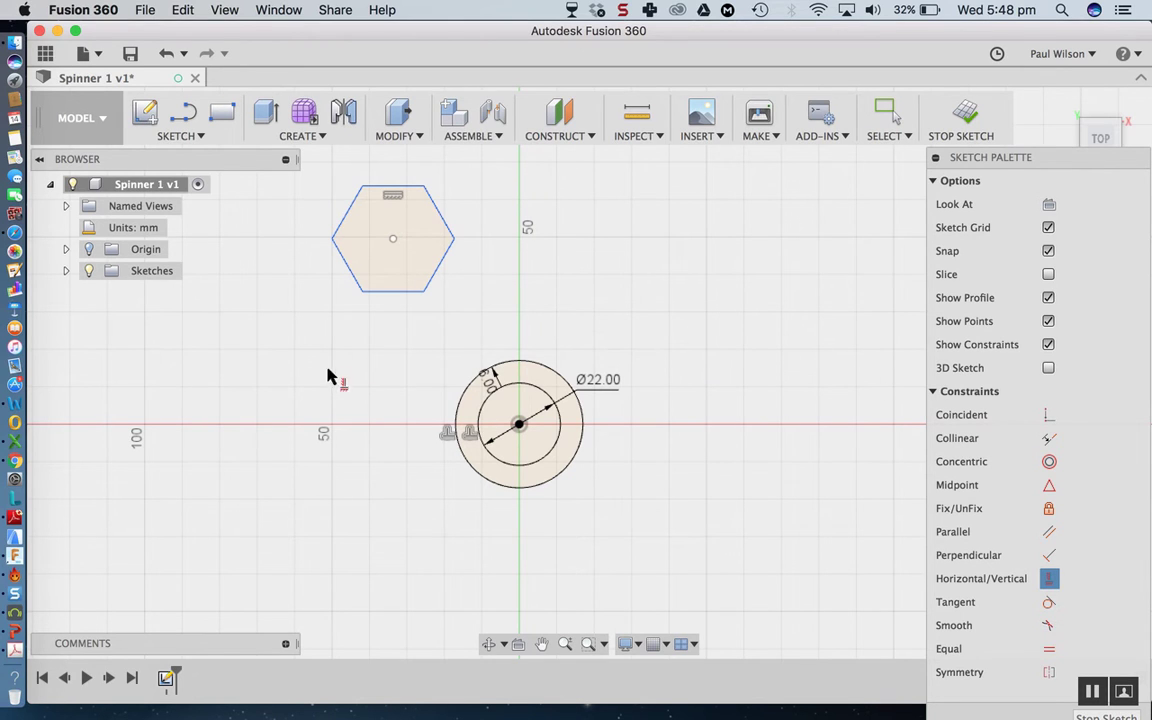
click(393, 241)
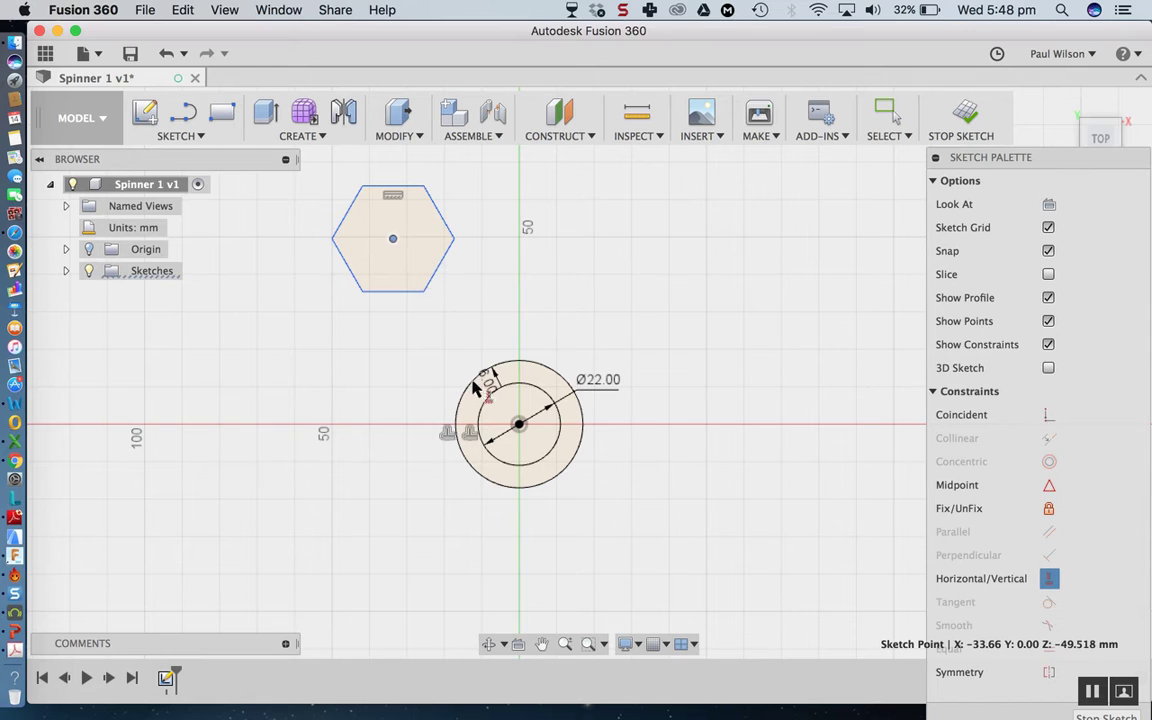
click(519, 424)
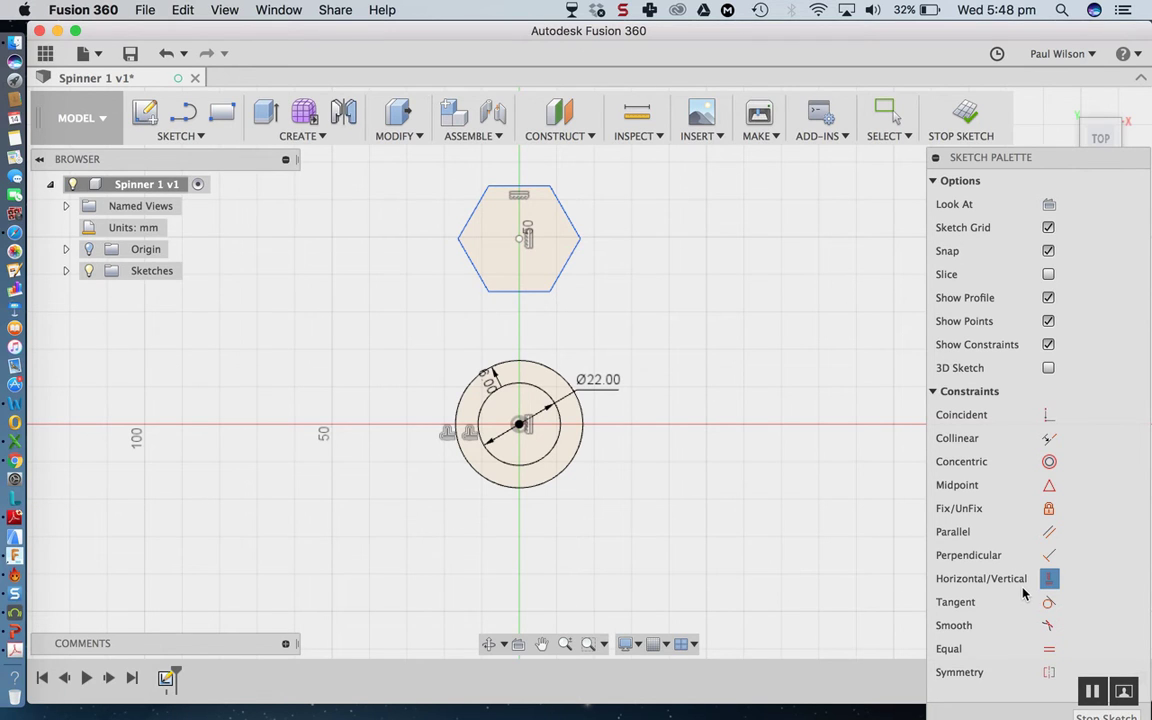
key(Escape)
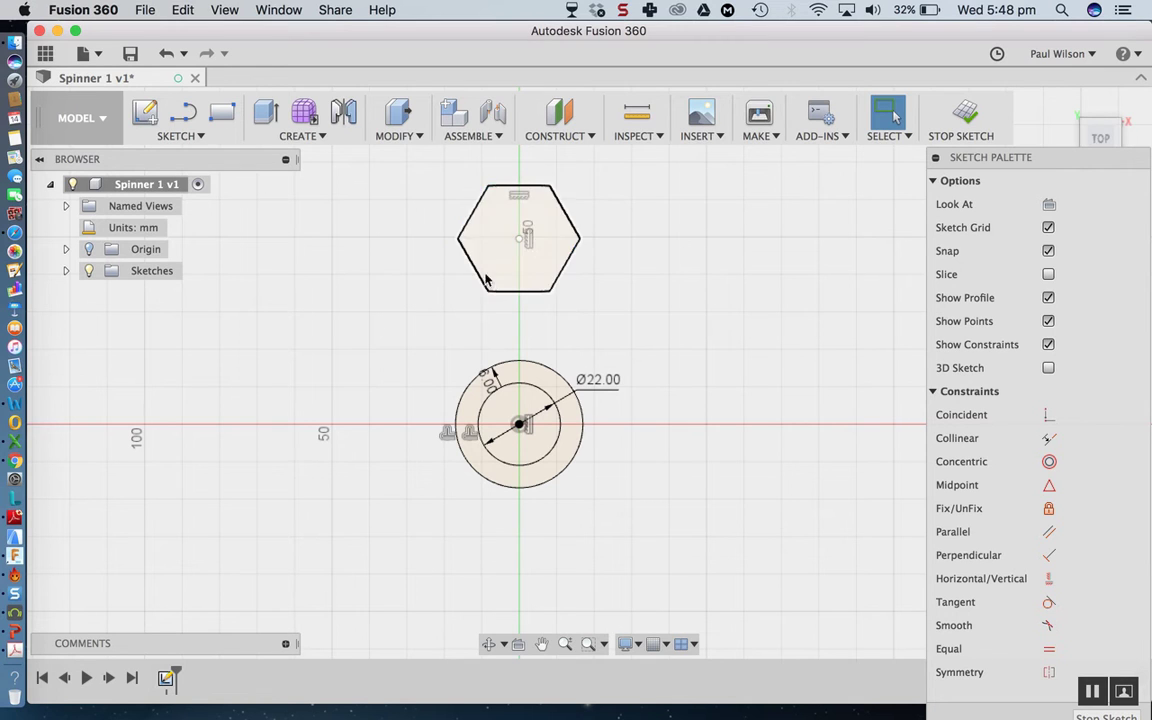
Dimension the hexagon's width across two opposite parallel sides as 13 mm.
key(d)
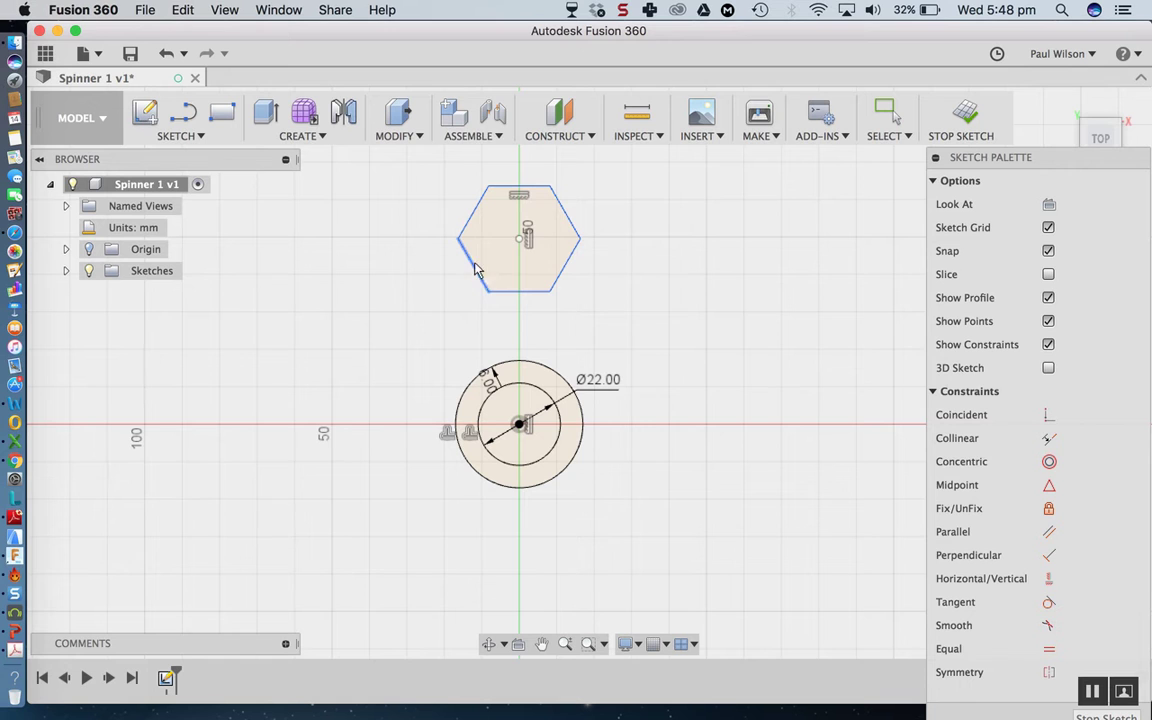
click(567, 226)
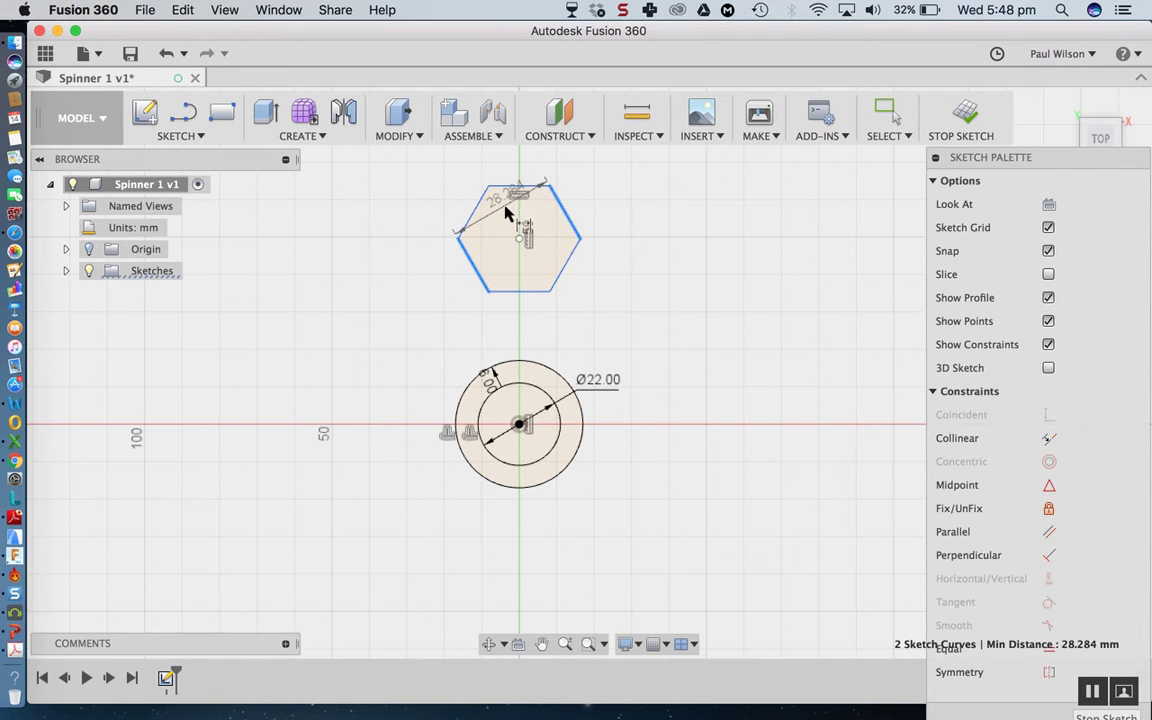
scroll(518, 240, down, 3)
click(487, 201)
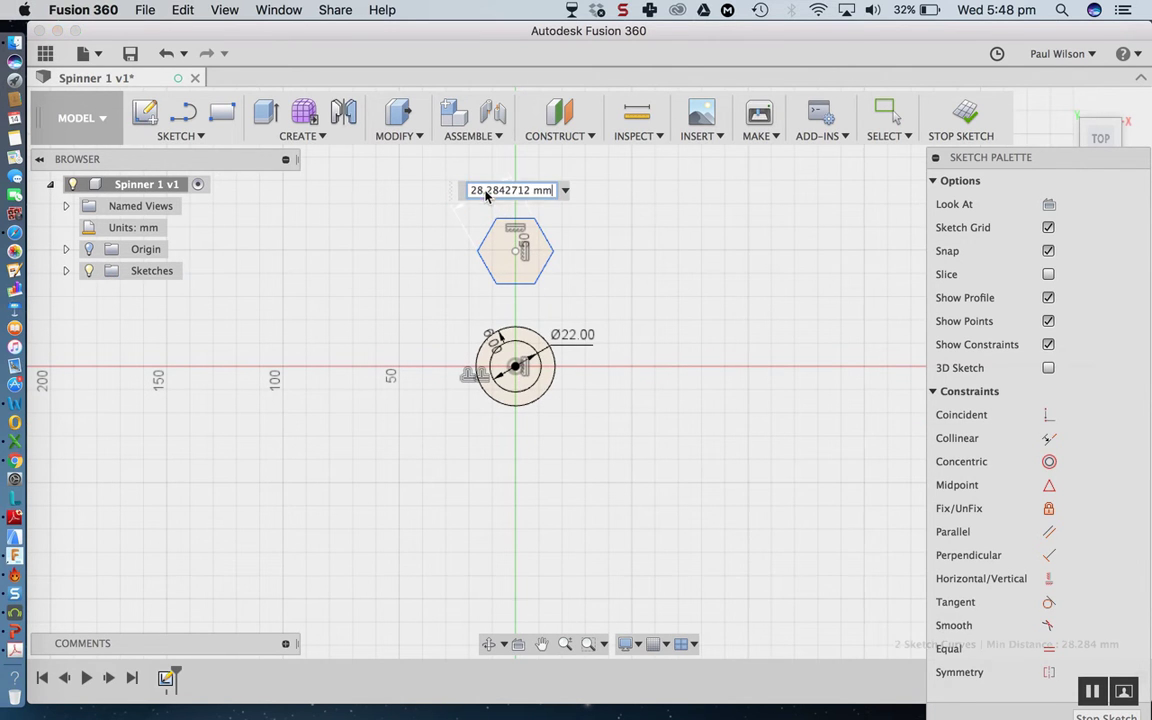
key(BackSpace)
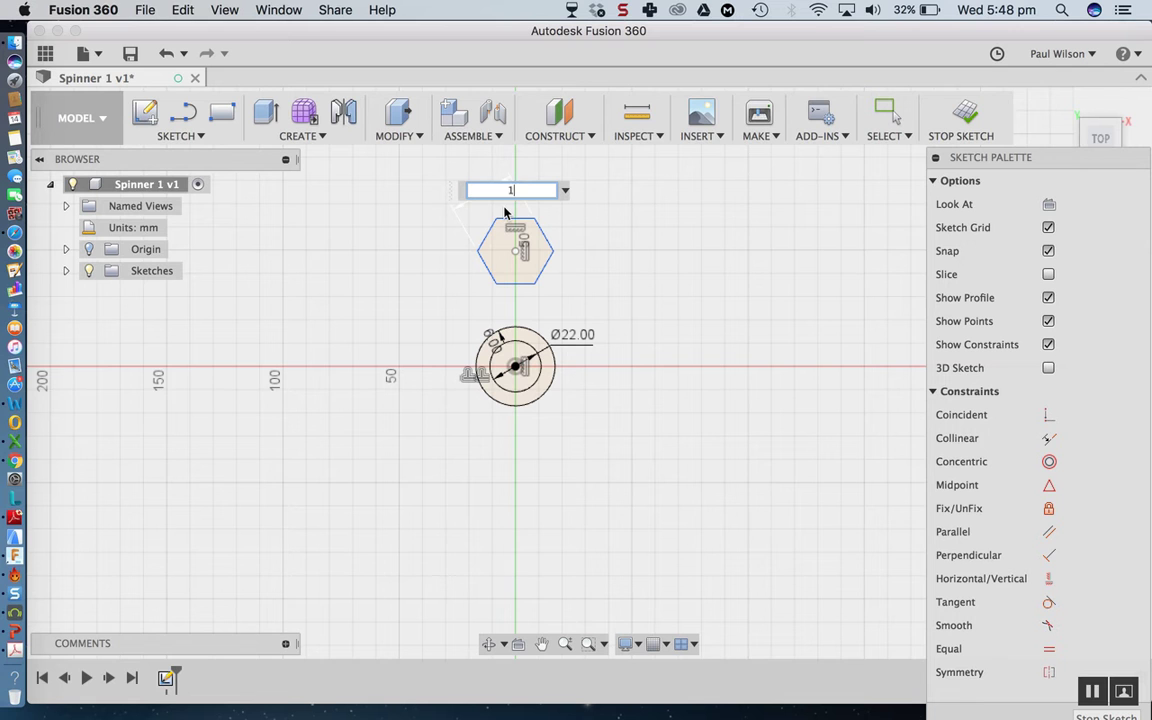
text(13)
key(Return)
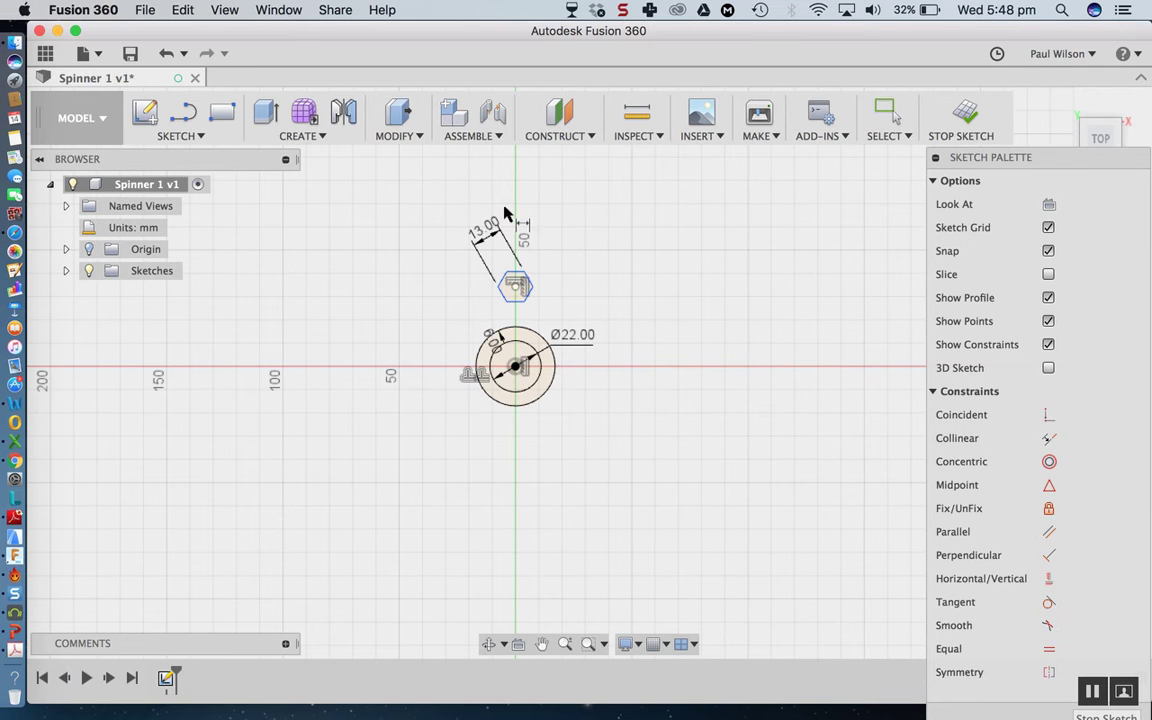
Sketch a center diameter circle about 23 mm in diameter around the hexagon, centred on the hexagon's centre point.
scroll(511, 311, up, 2)
scroll(511, 311, up, 2)
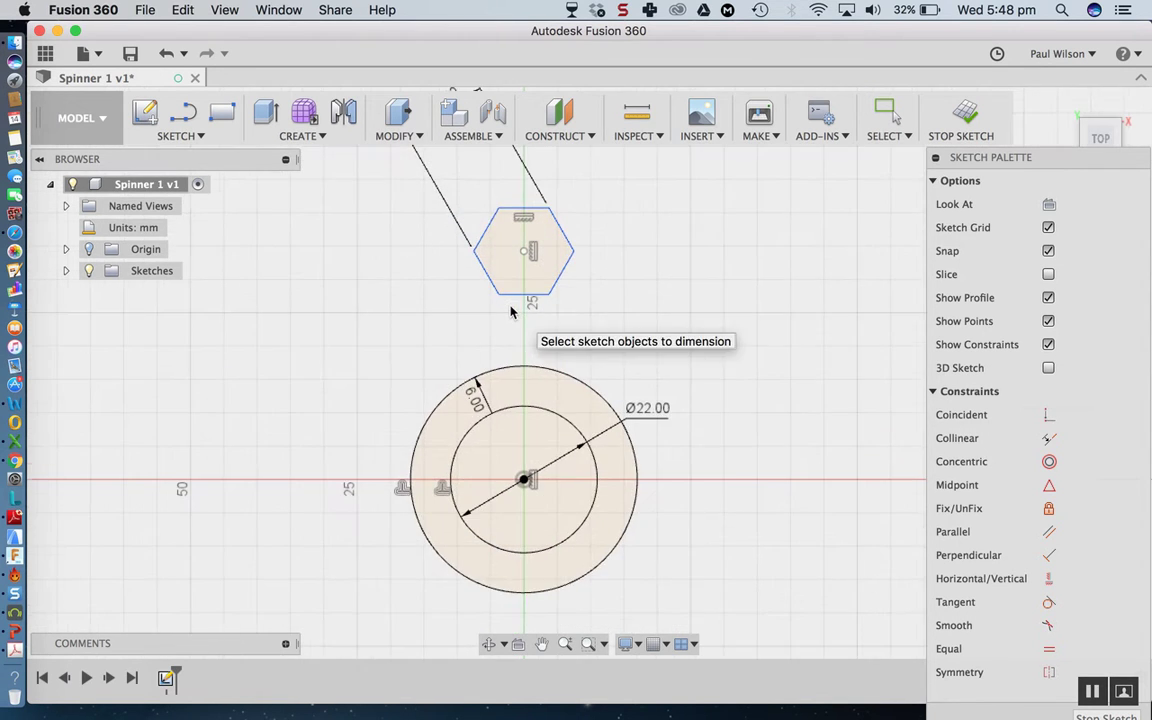
scroll(511, 312, down, 4)
scroll(511, 311, up, 3)
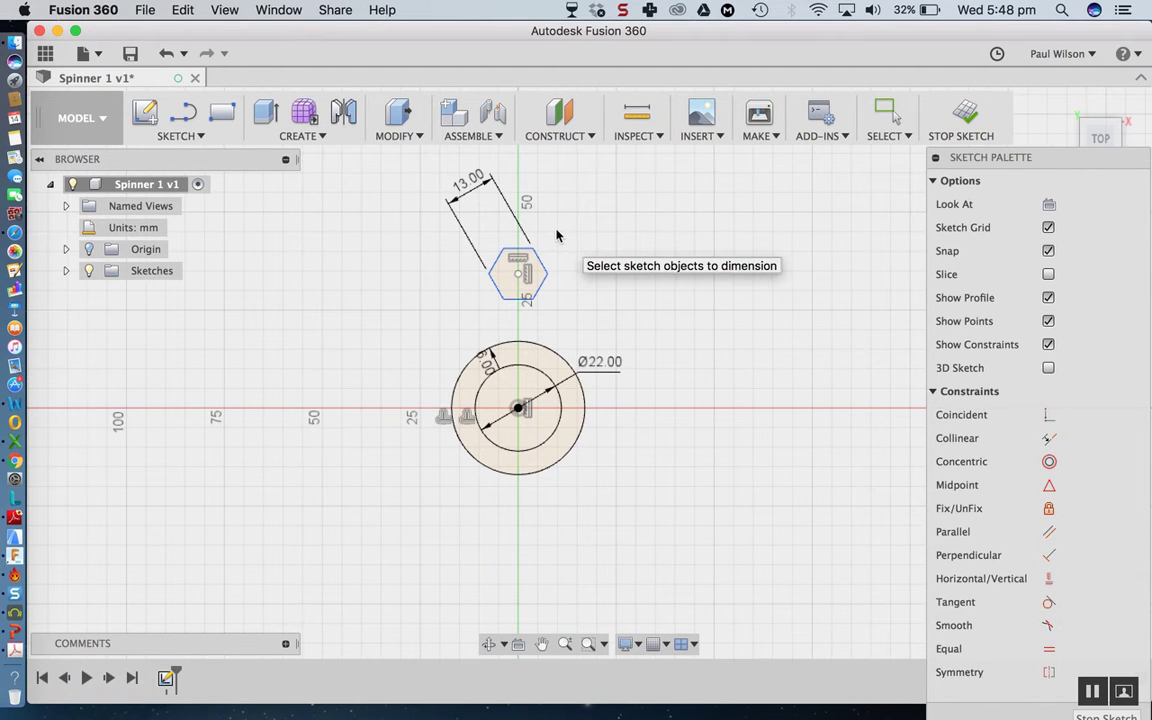
click(178, 135)
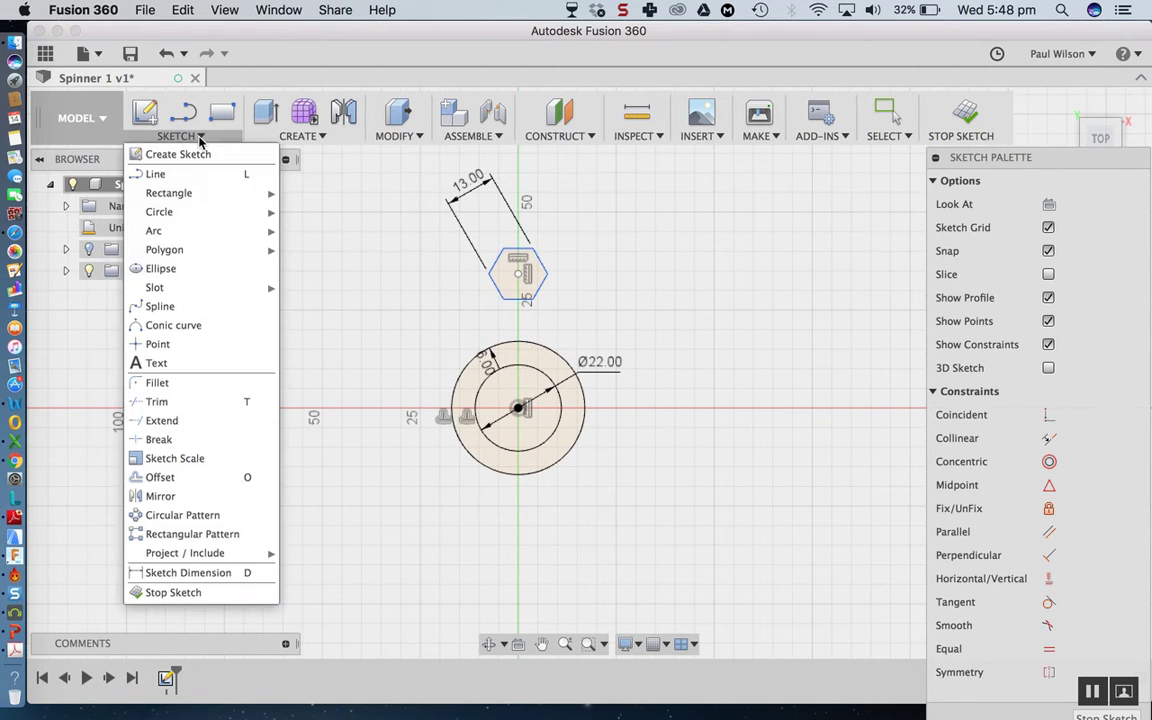
mouse_move(163, 215)
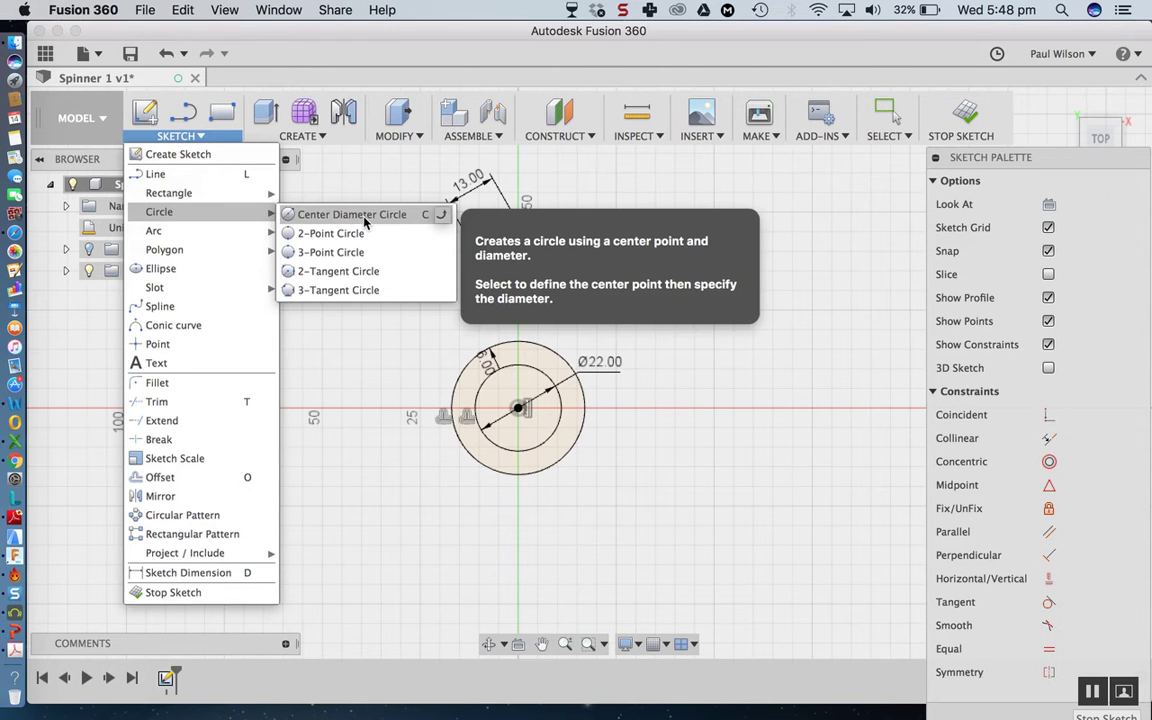
click(352, 213)
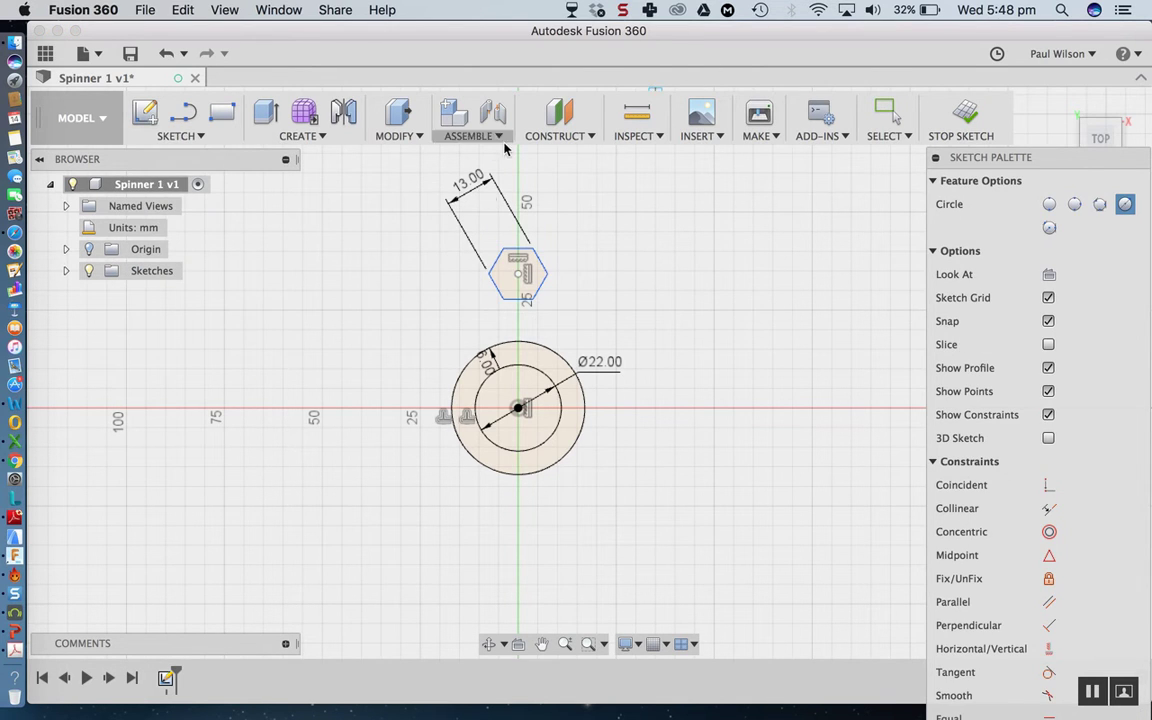
click(518, 274)
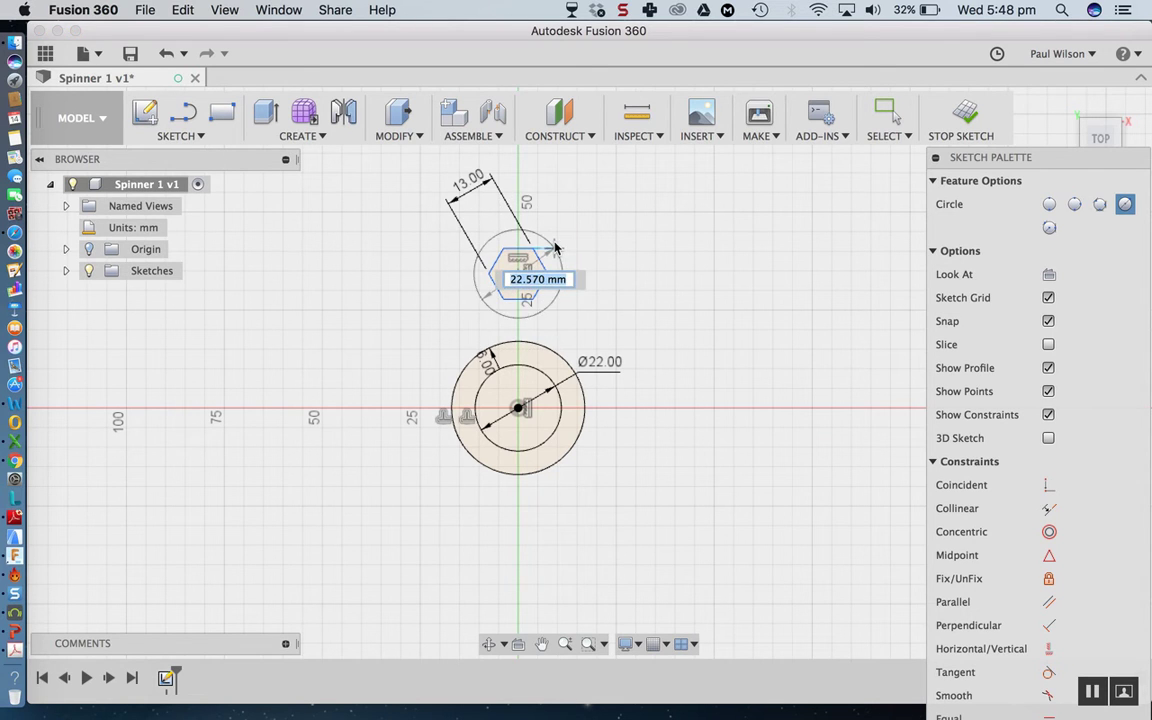
click(556, 245)
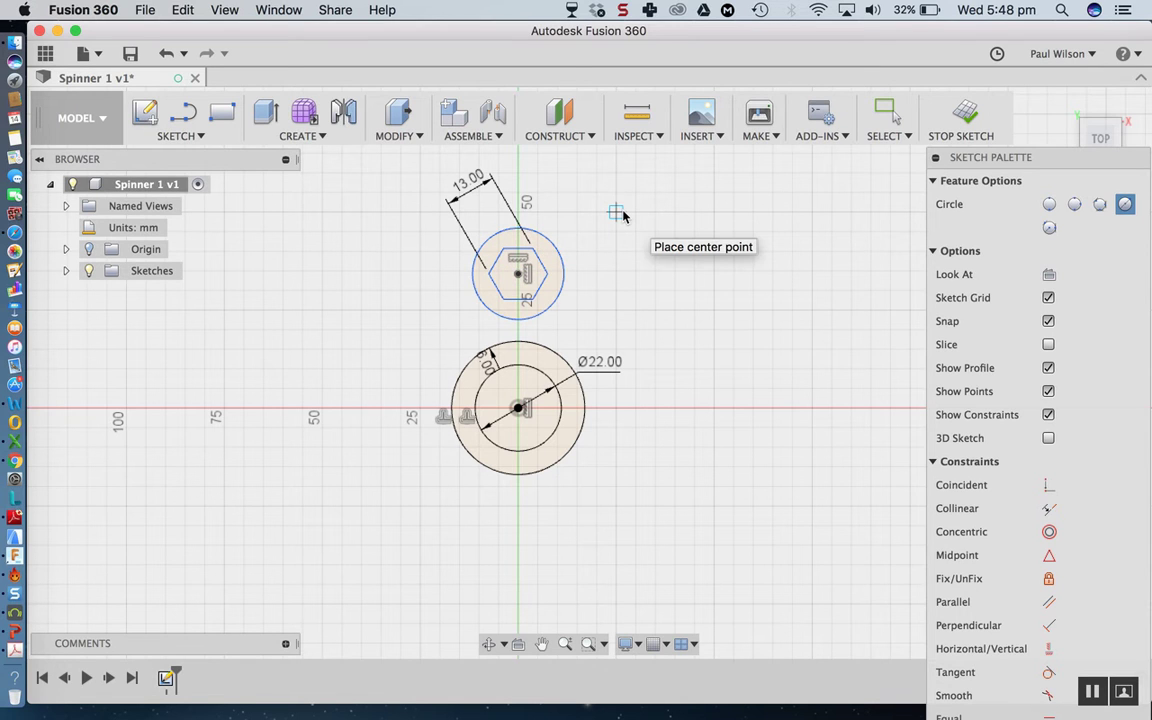
Dimension the circle around the hexagon with a diameter of 30 mm.
key(d)
click(566, 274)
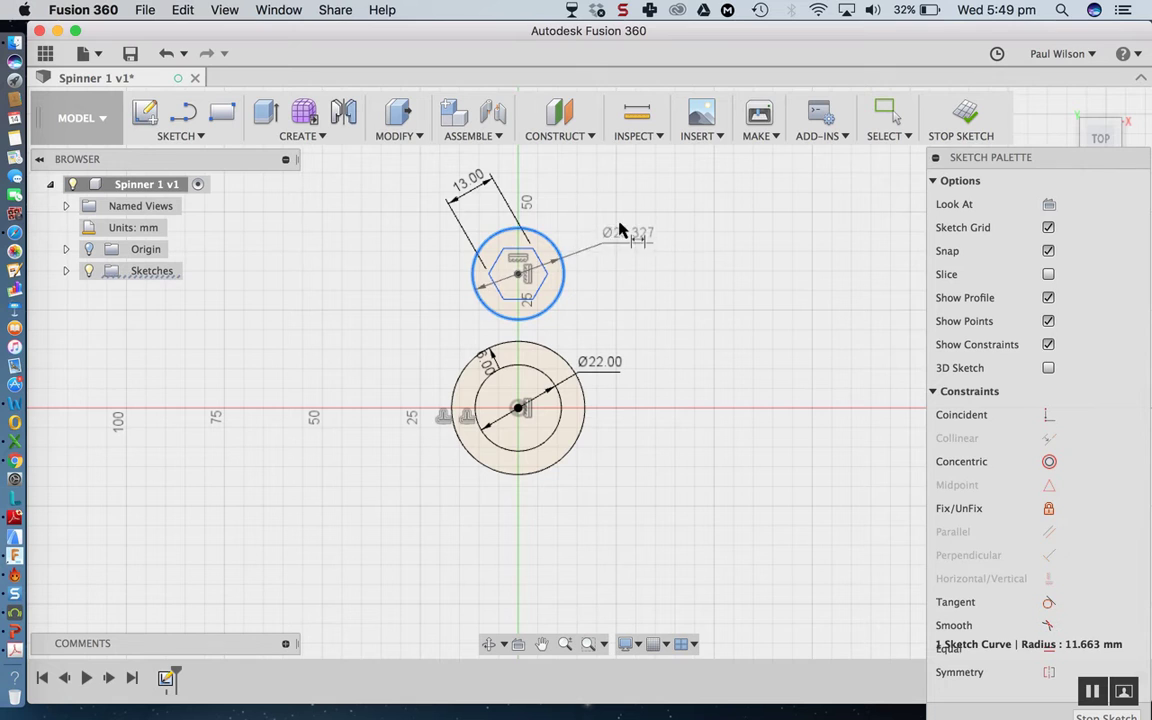
click(645, 222)
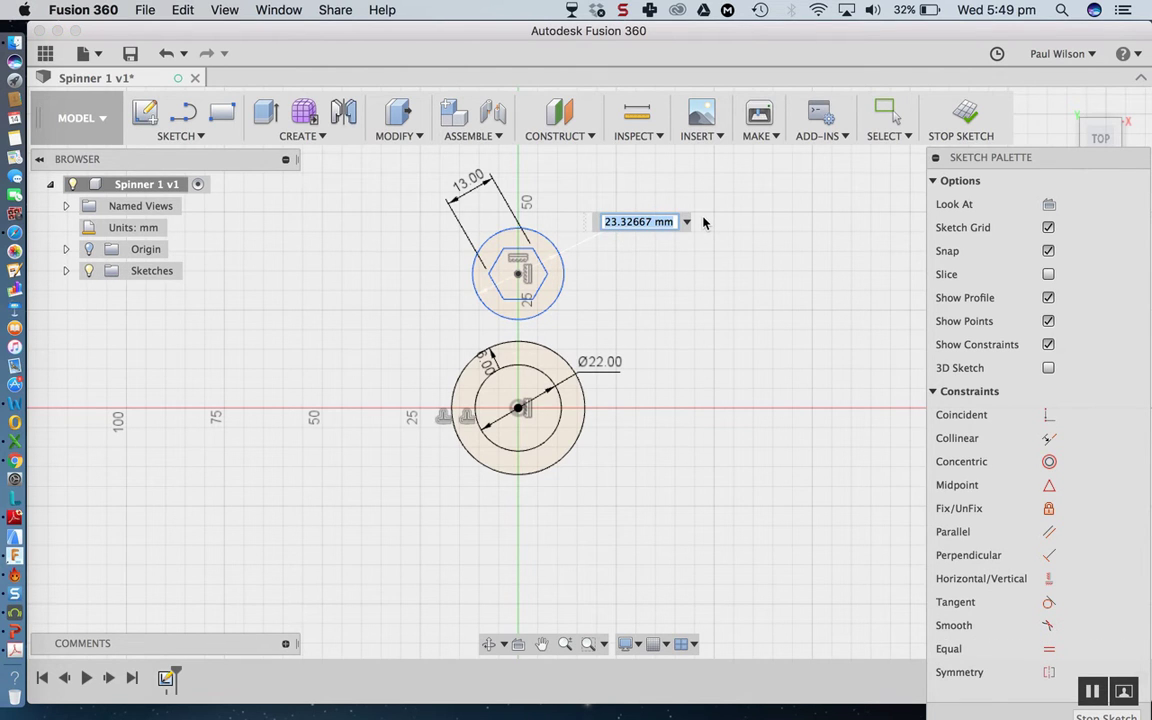
key(BackSpace)
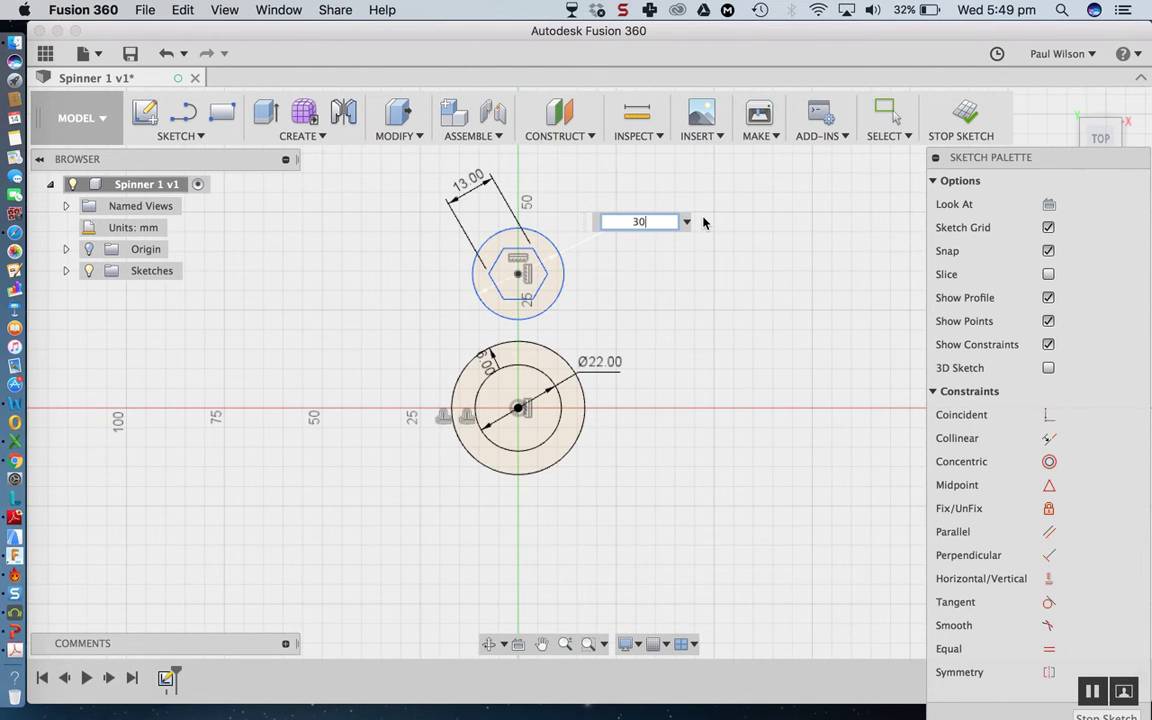
key(Return)
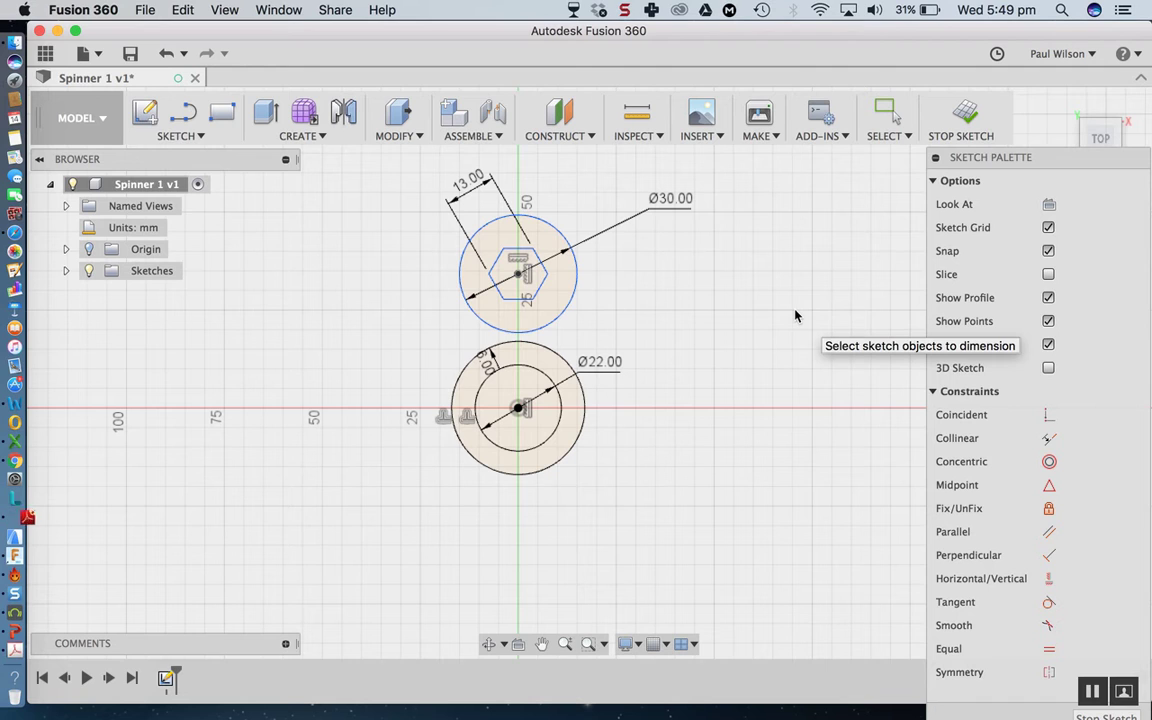
Dimension the vertical distance between the hexagon's centre and the origin as 30 mm.
click(518, 278)
click(521, 410)
click(751, 355)
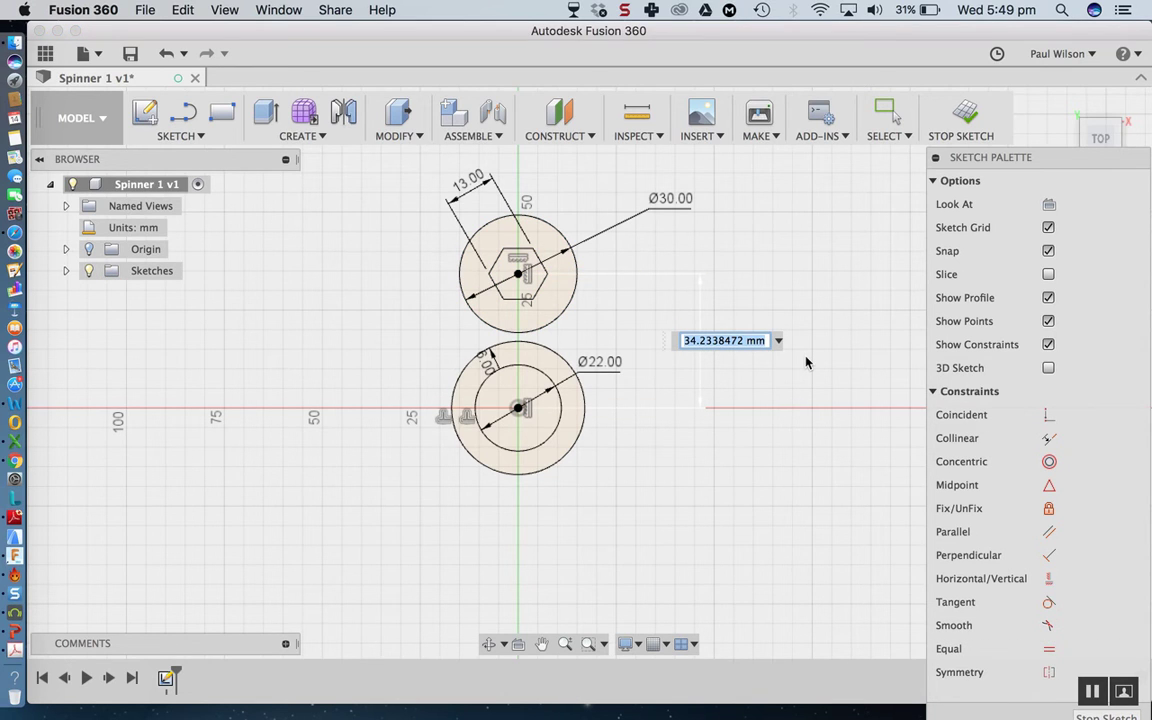
key(BackSpace)
text(30)
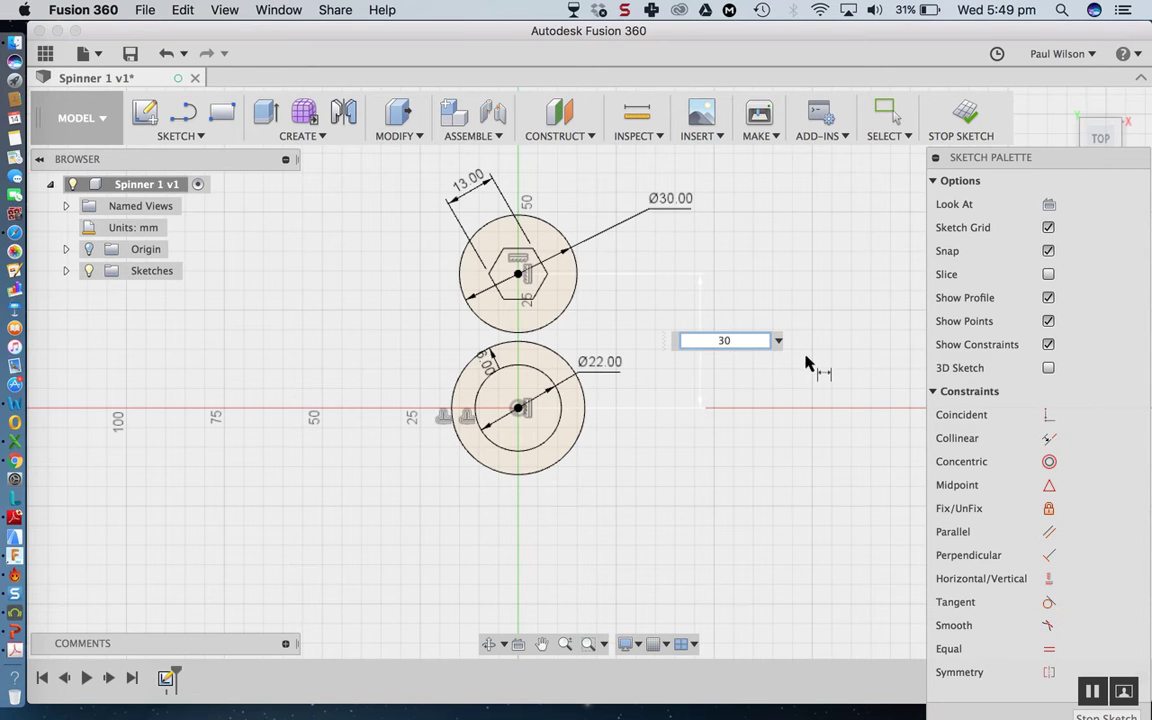
key(Return)
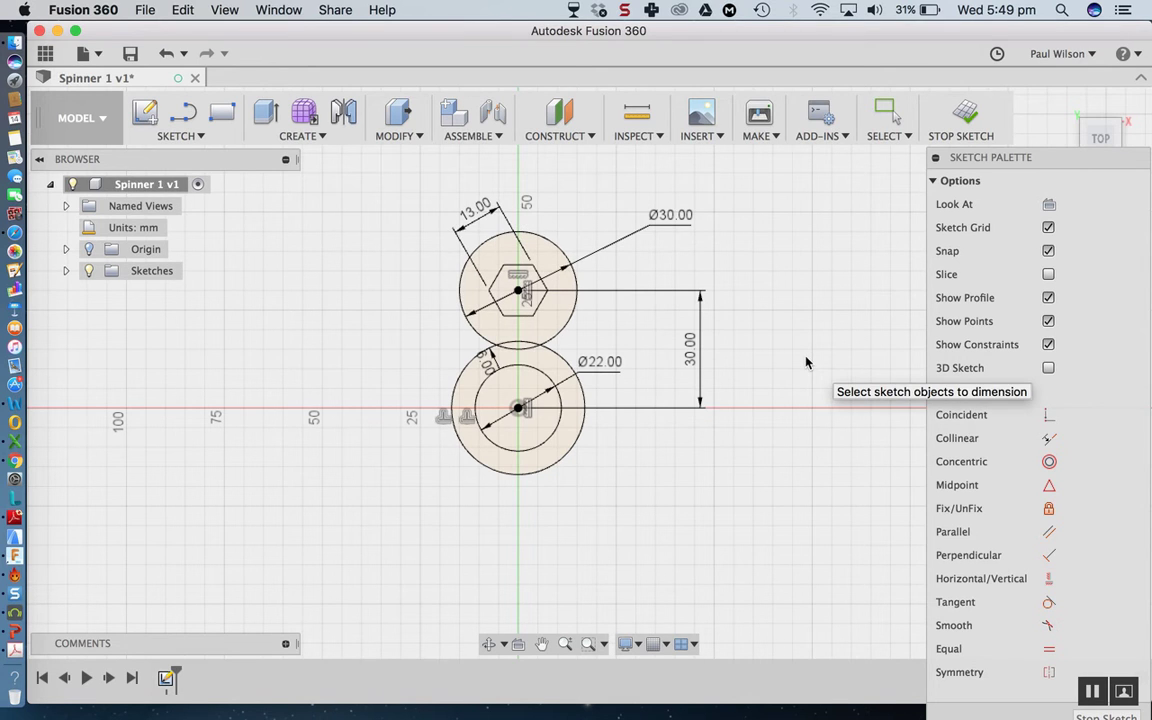
Change the vertical centre distance between the hexagon and the origin to 35 mm.
double_click(692, 360)
text(35)
key(Return)
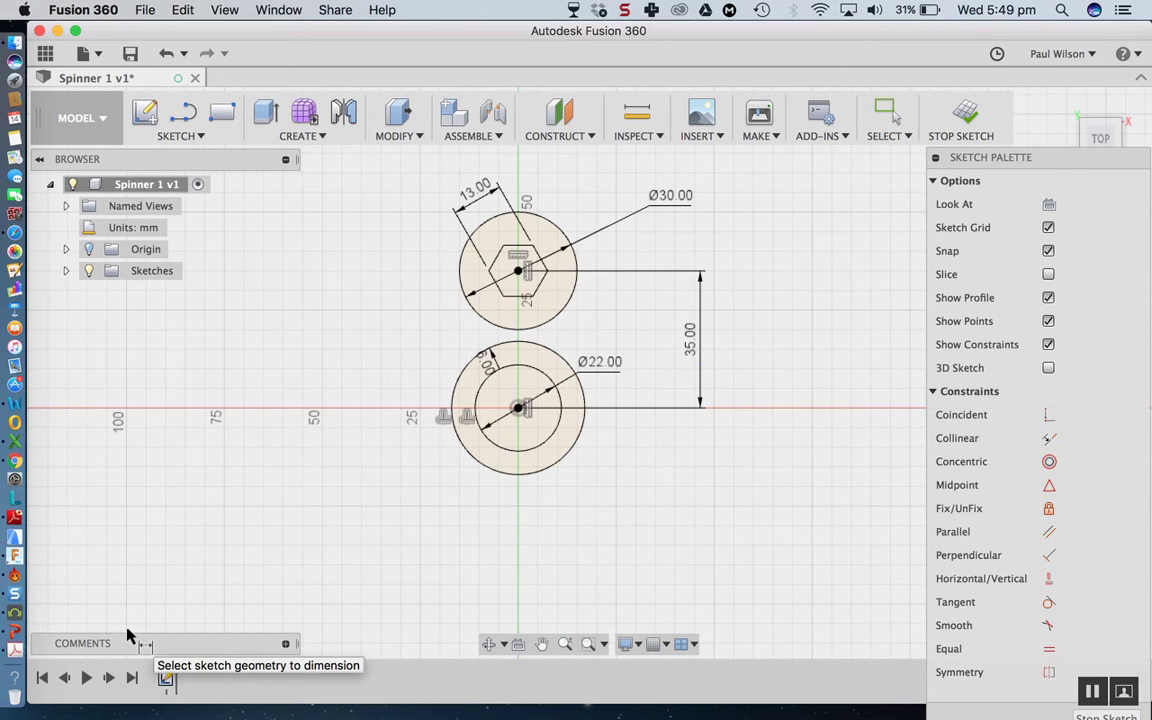
key(Escape)
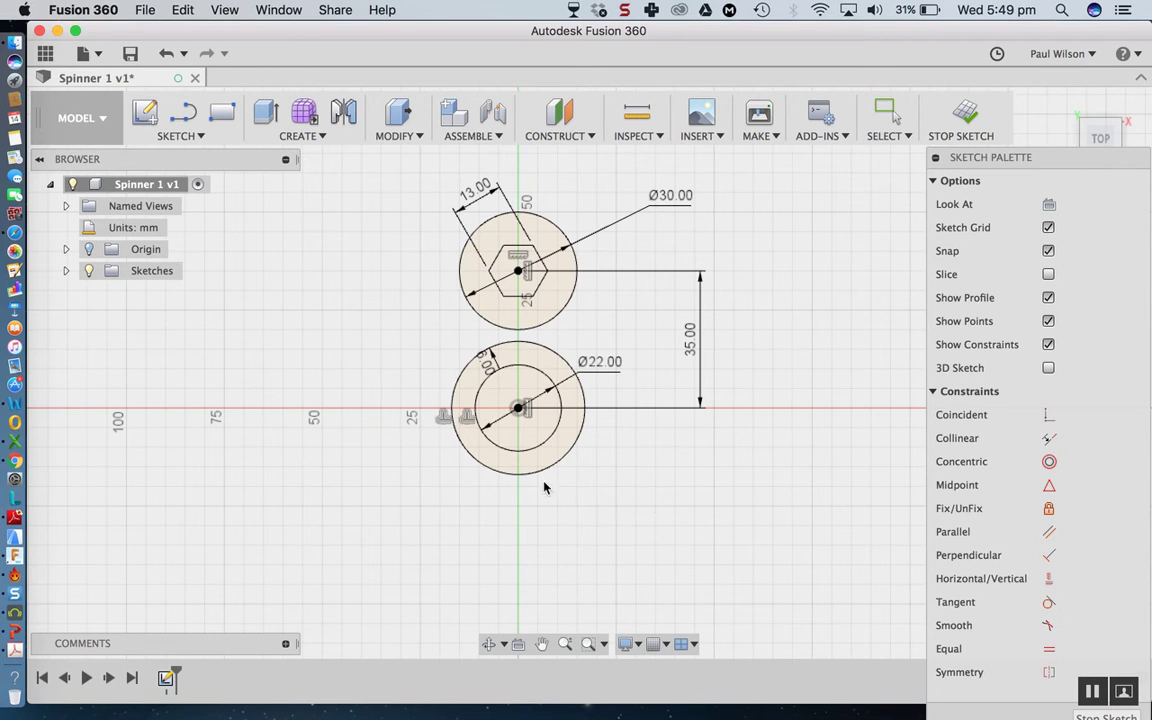
Create a full circular pattern of the hexagon and its surrounding circle about the origin with a quantity of 3.
click(195, 138)
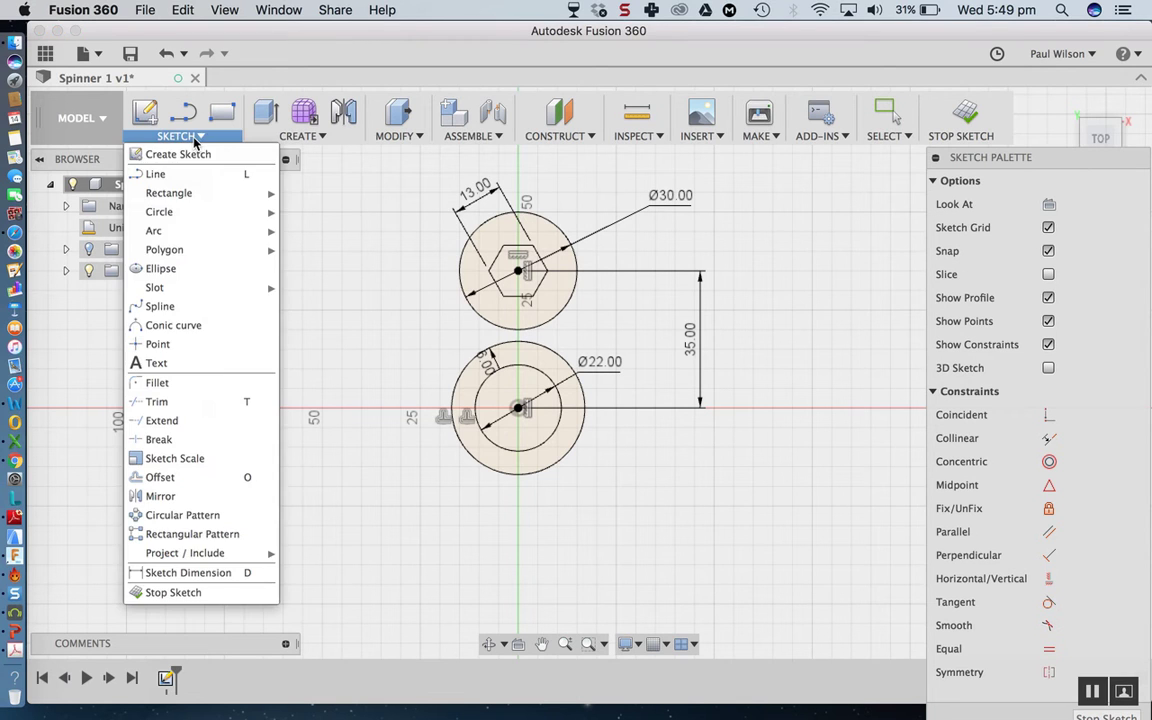
click(175, 515)
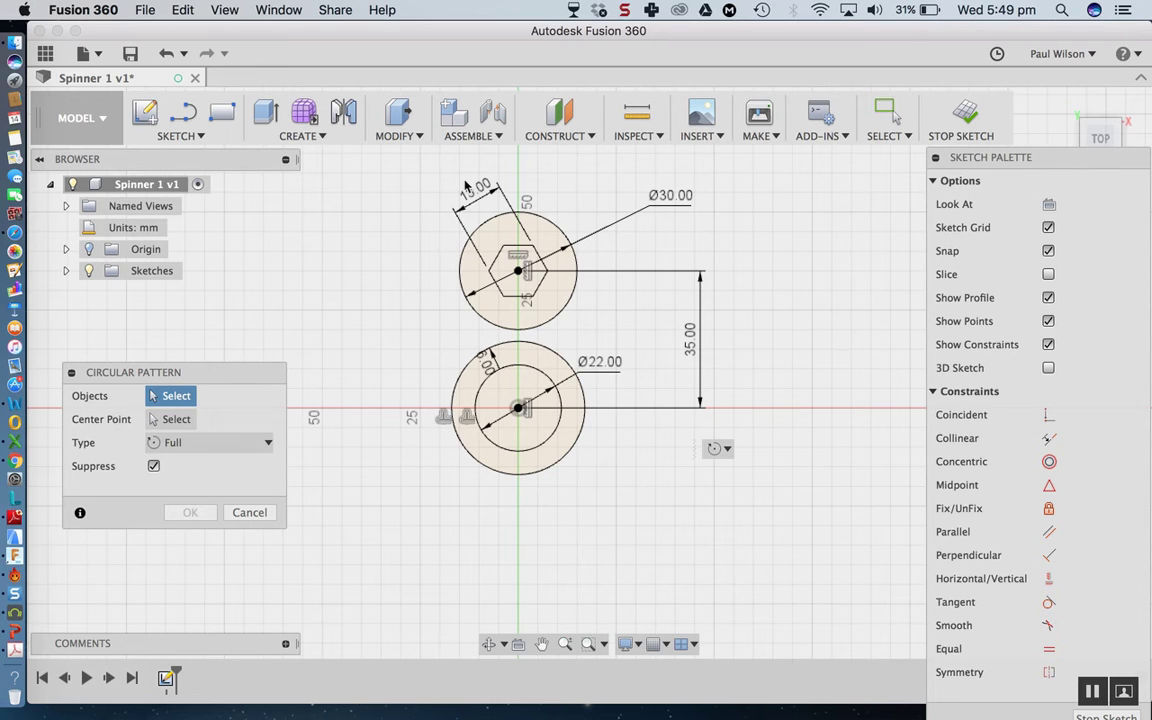
drag(426, 190, 593, 338)
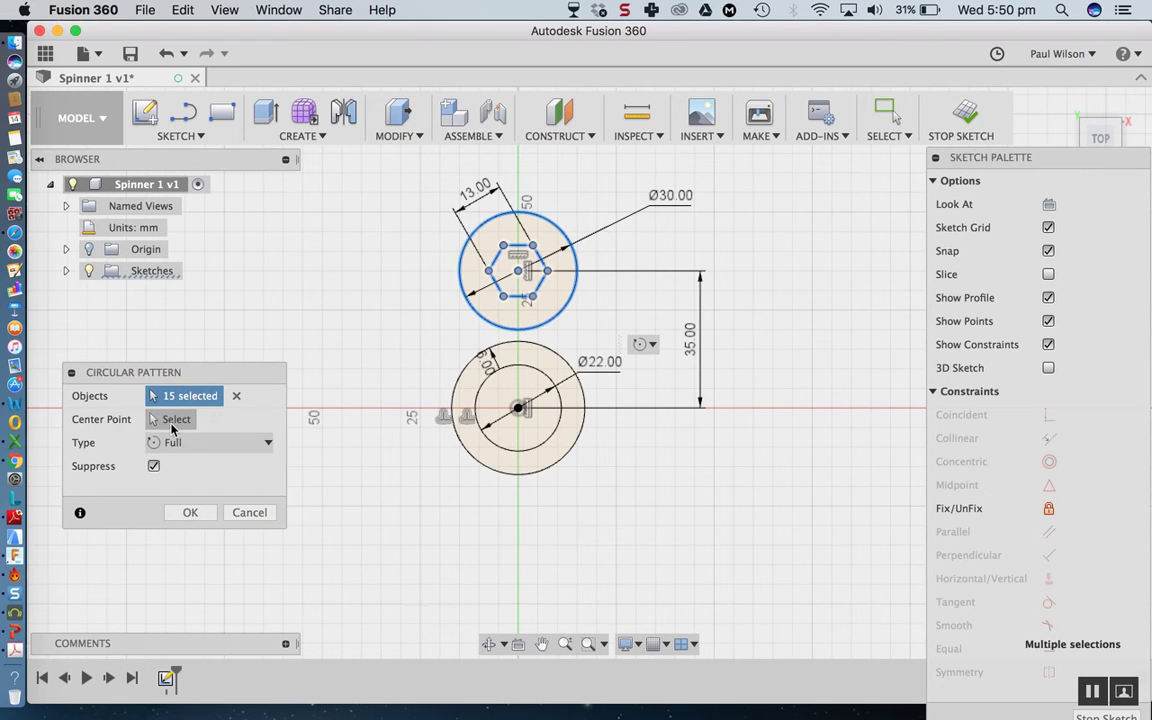
click(172, 422)
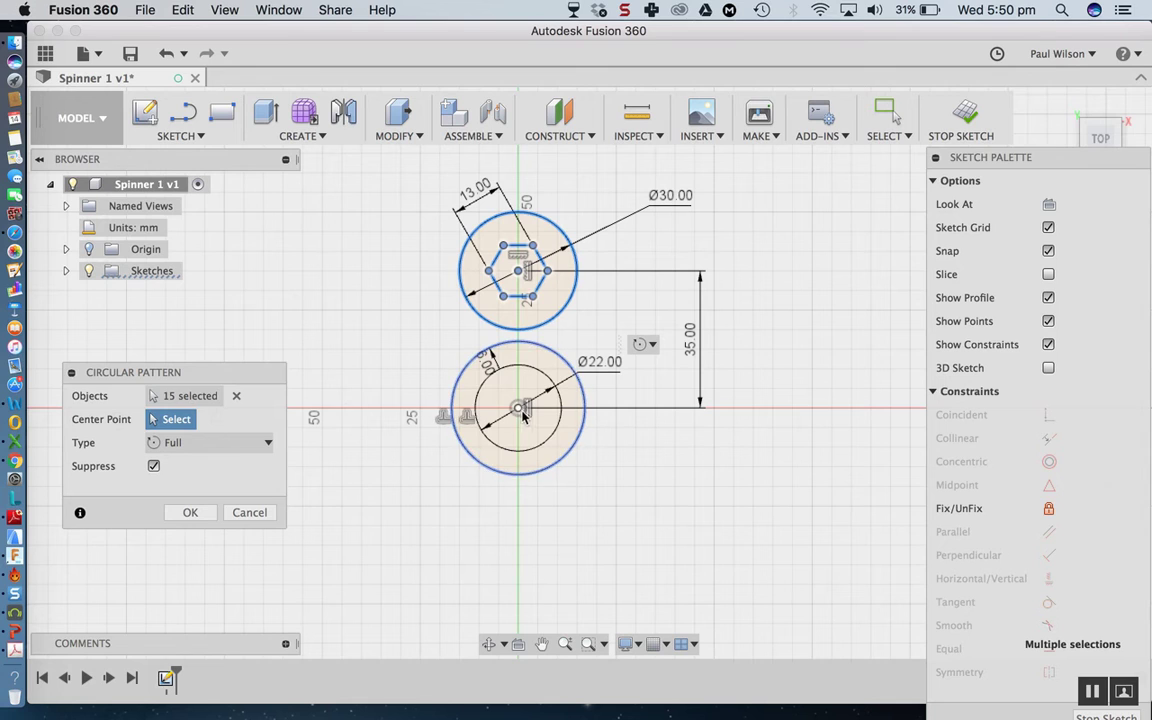
click(519, 409)
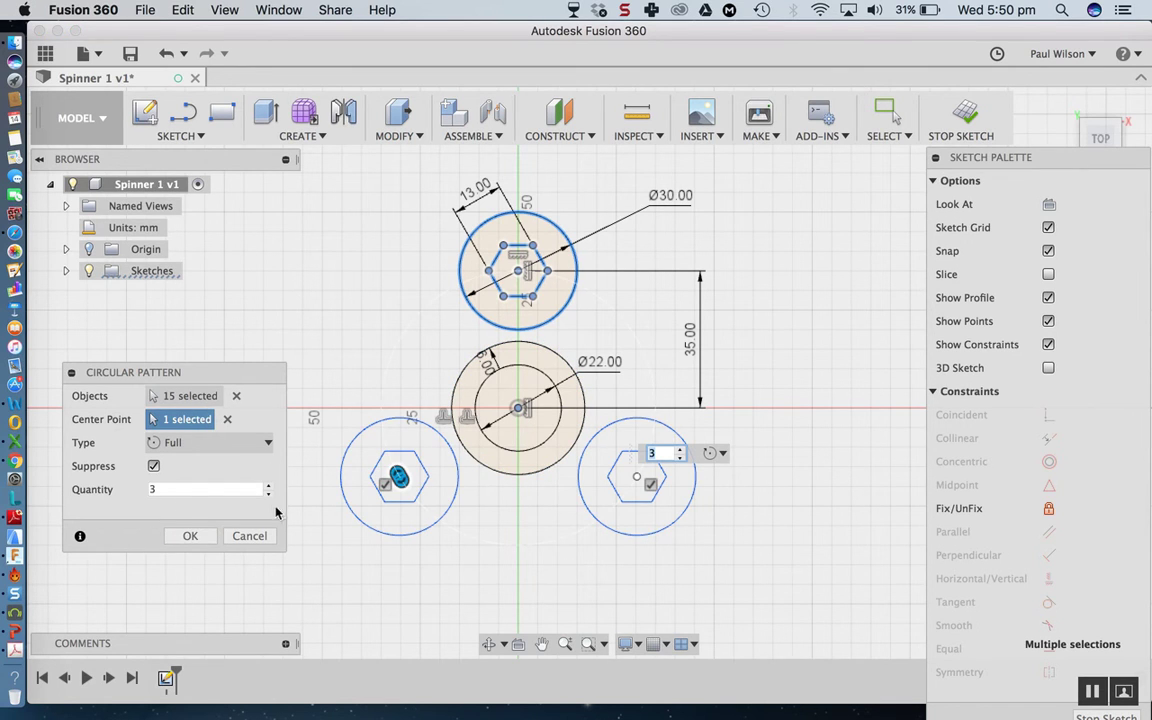
click(190, 538)
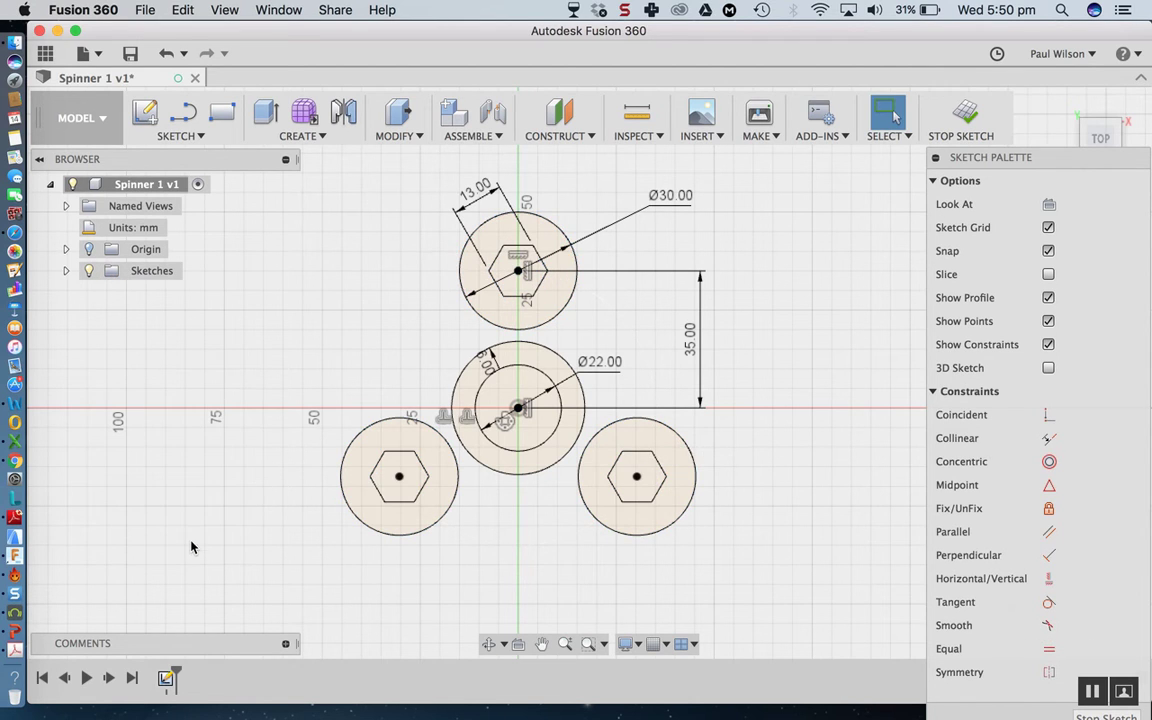
Try a width across flats of 13.1 mm on the original hexagon and undo the change.
double_click(479, 203)
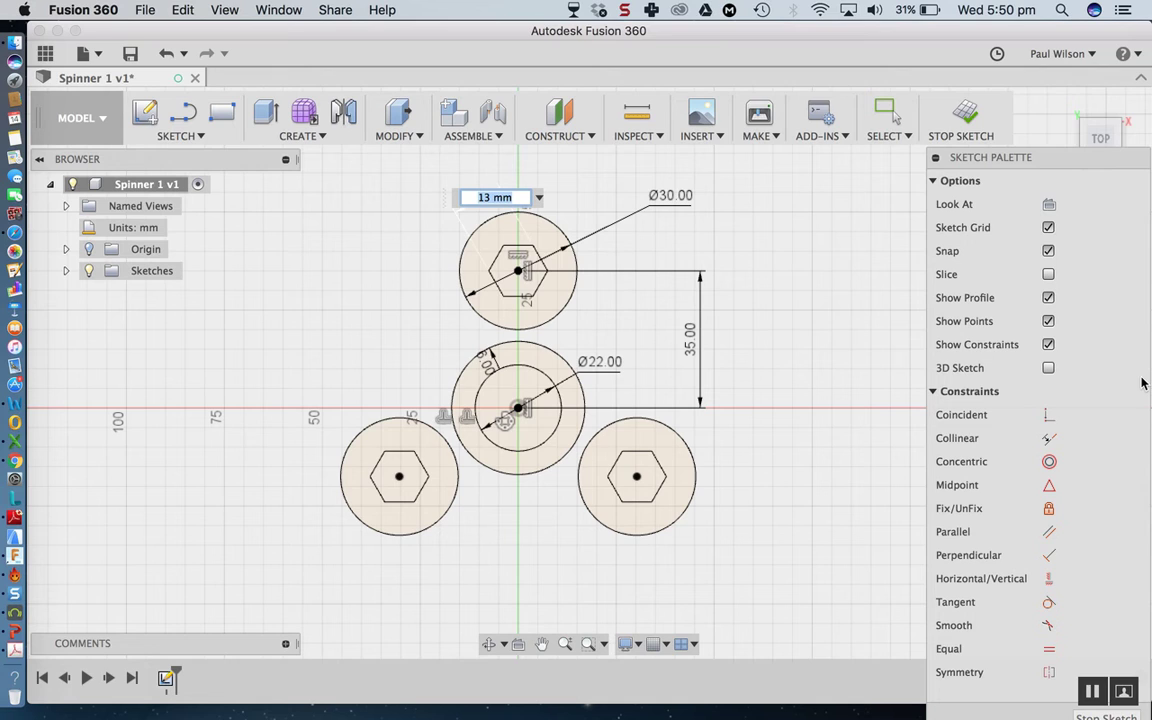
key(BackSpace)
key(Return)
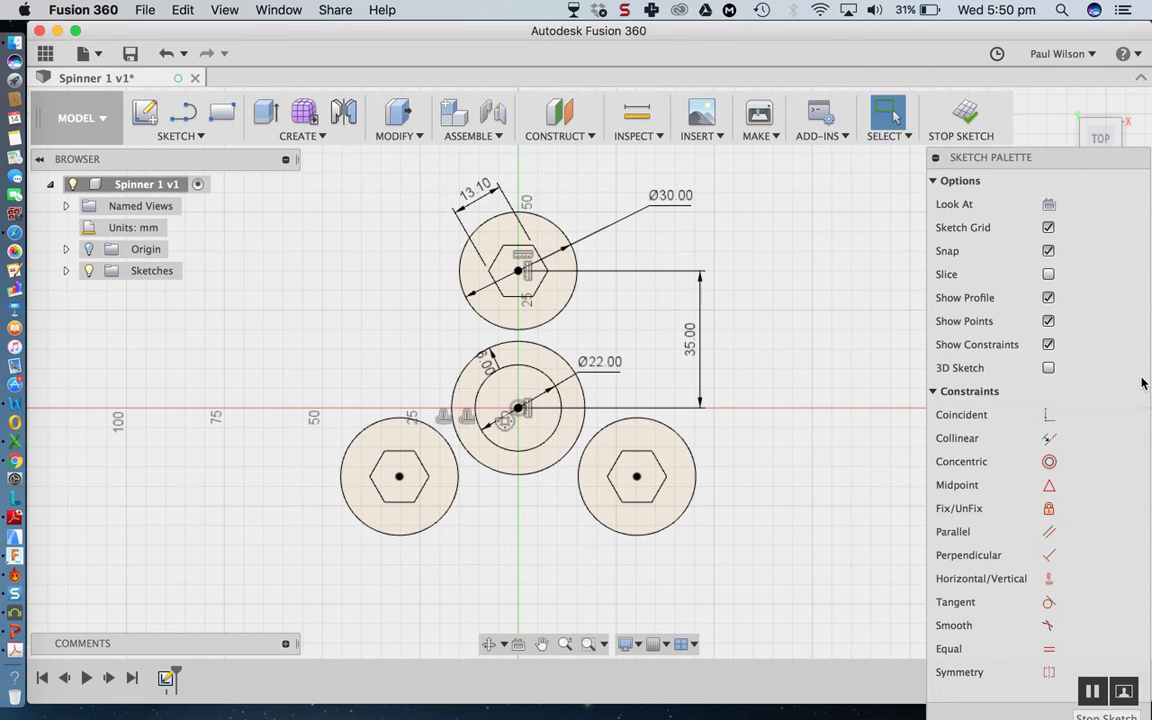
key(super+z)
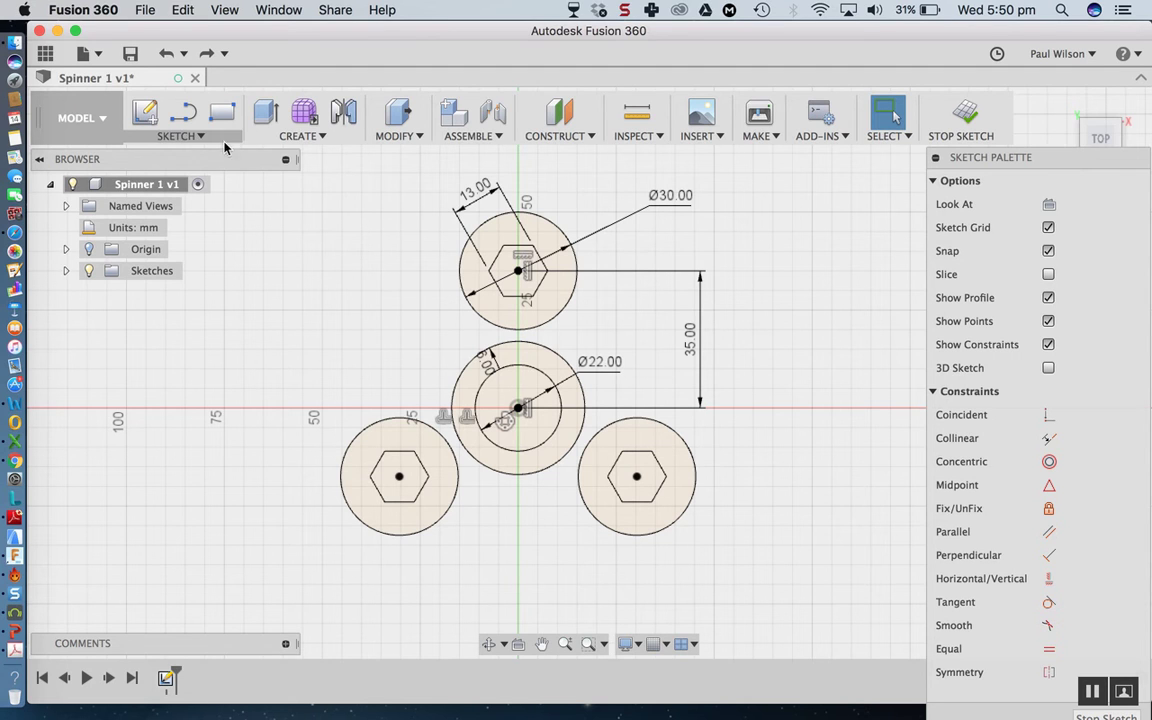
Draw a centre-diameter circle with a radius of about 28 mm in the empty area left of the spinner circles.
click(194, 137)
mouse_move(169, 212)
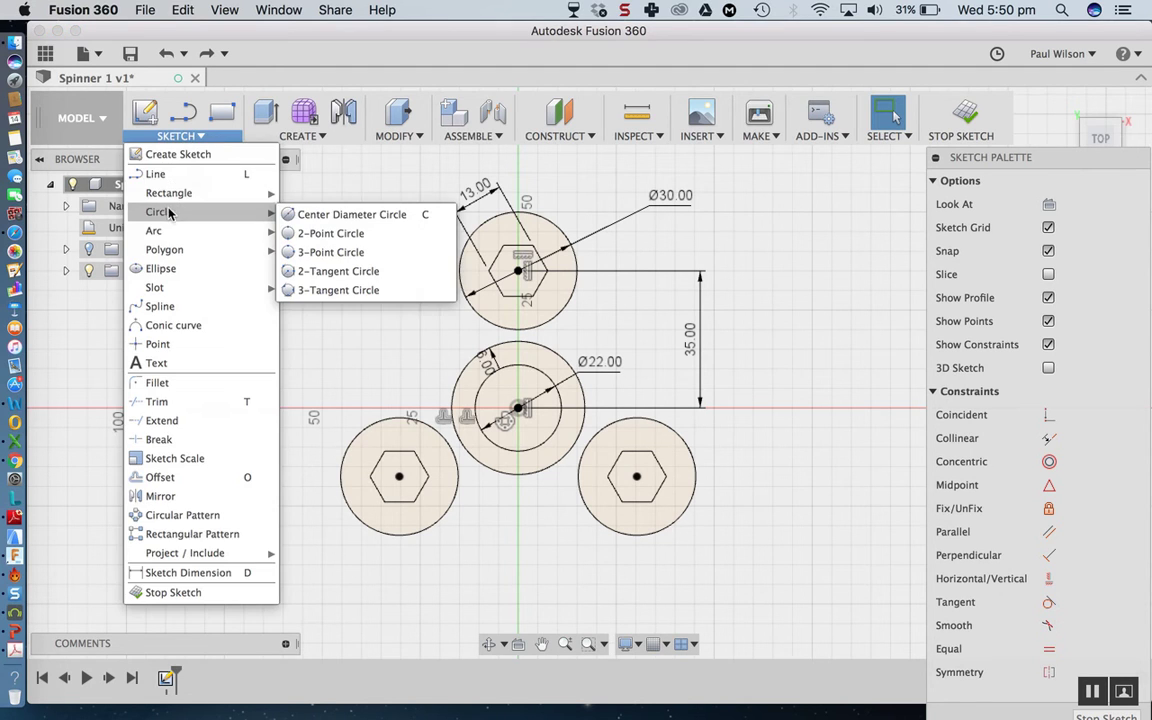
click(335, 214)
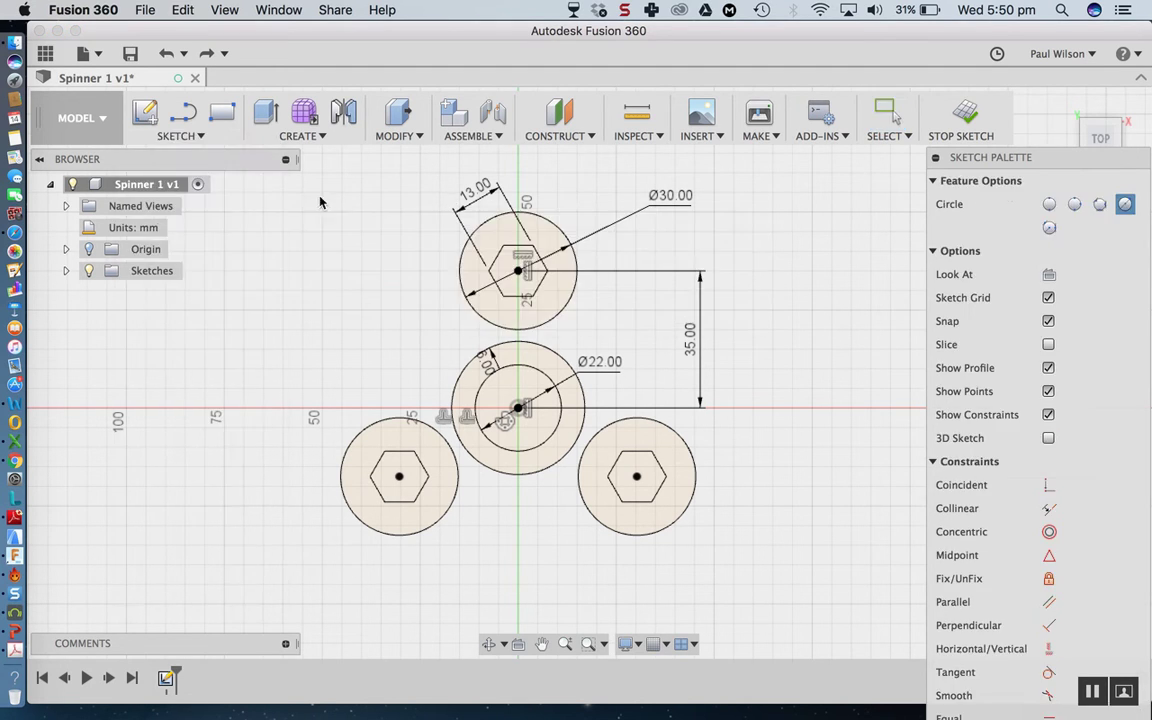
click(214, 320)
click(292, 240)
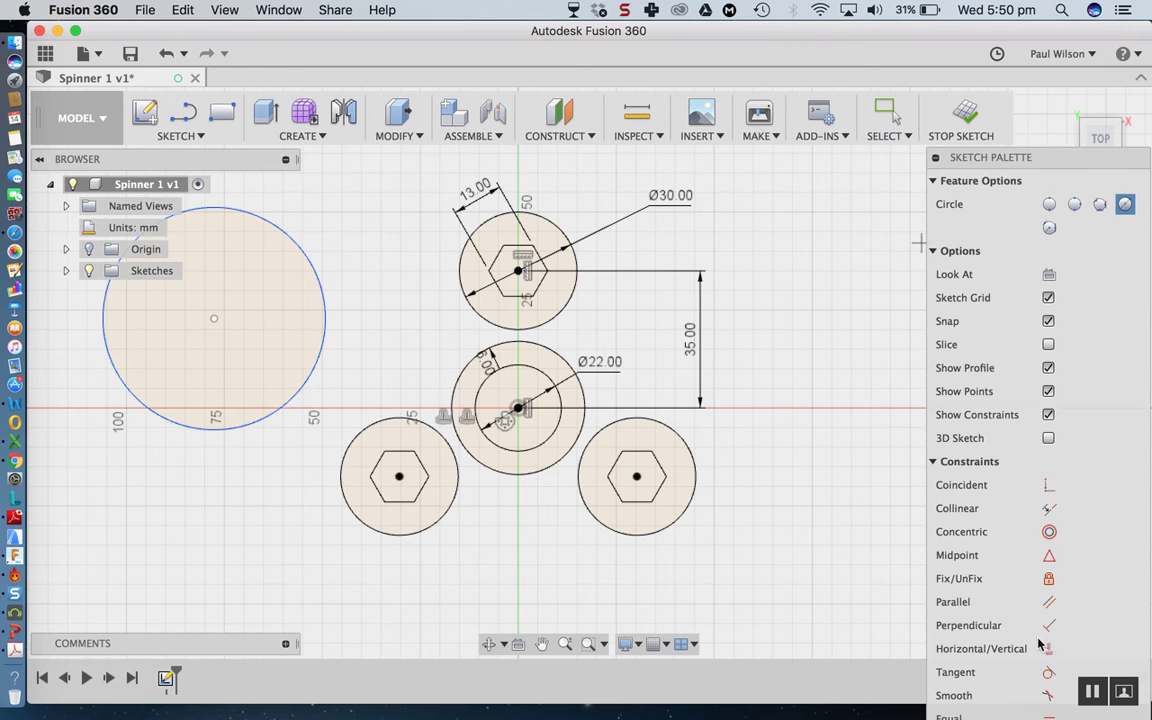
Make the new large circle tangent to the lower-left 30 mm circle, the upper 30 mm circle and the centre outer ring.
drag(1045, 160, 1006, 95)
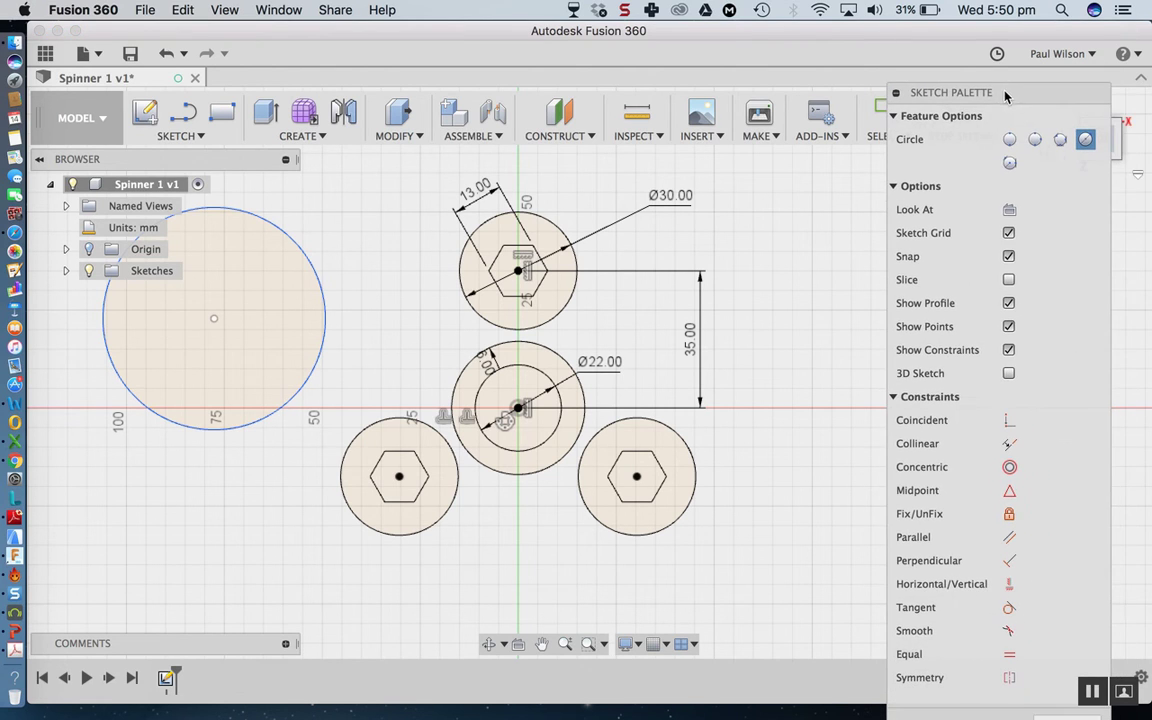
click(1009, 610)
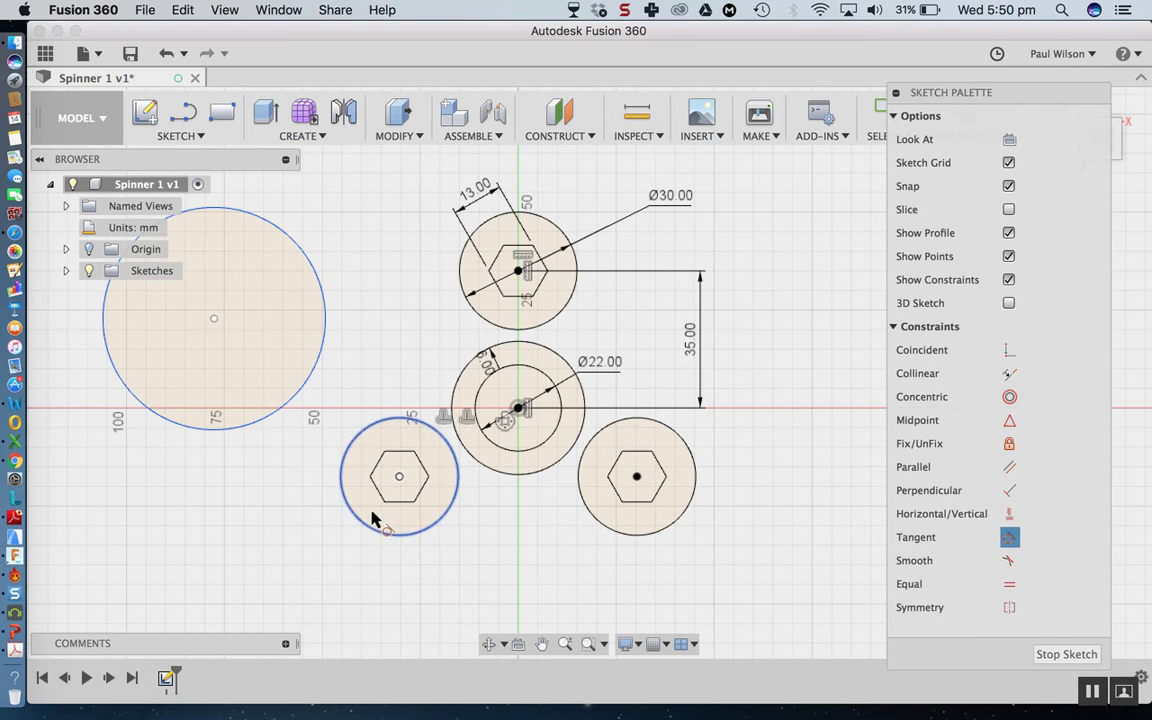
click(306, 393)
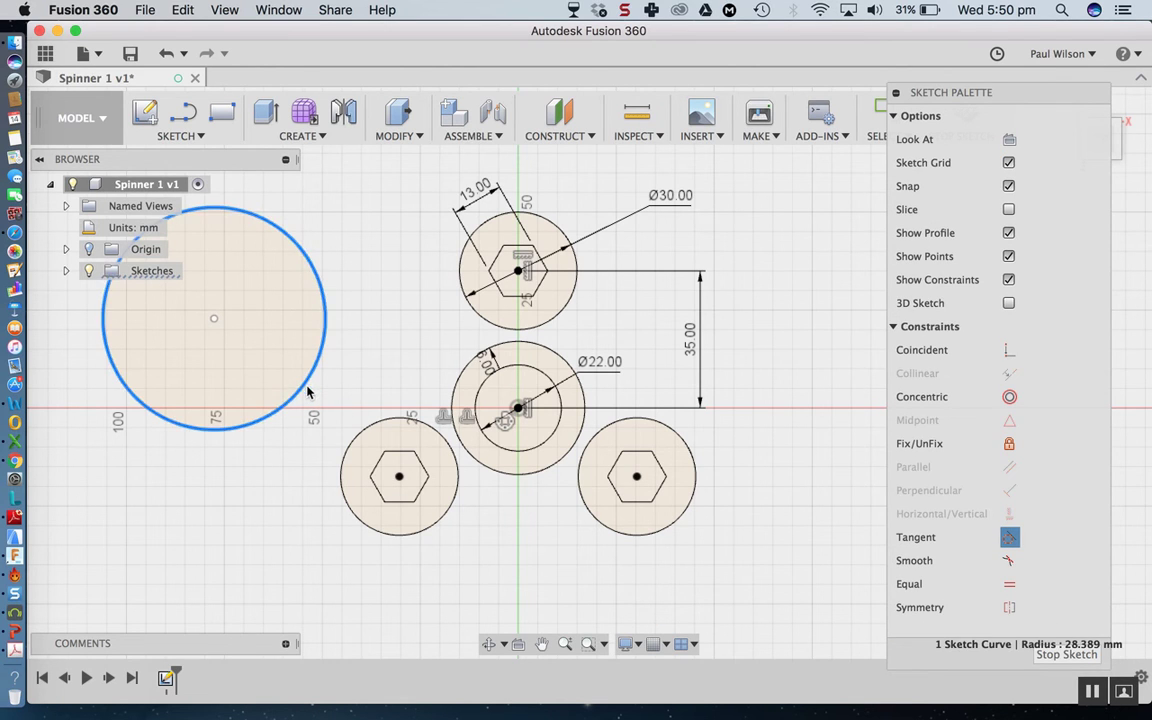
click(350, 444)
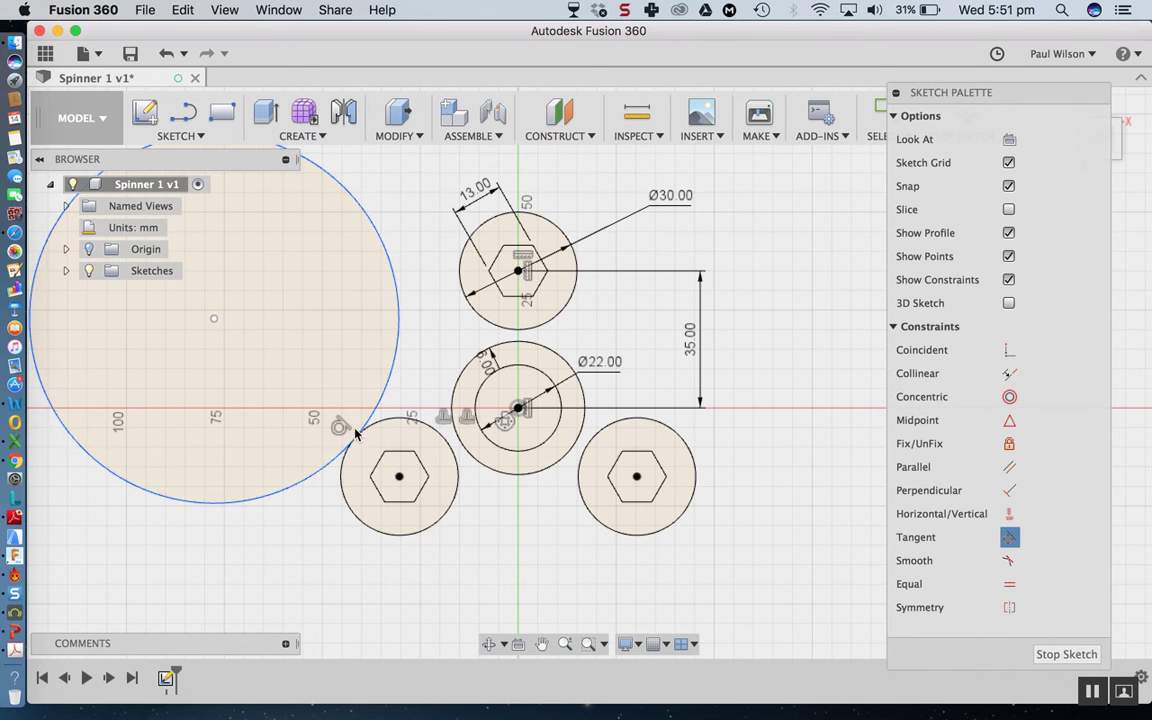
click(382, 249)
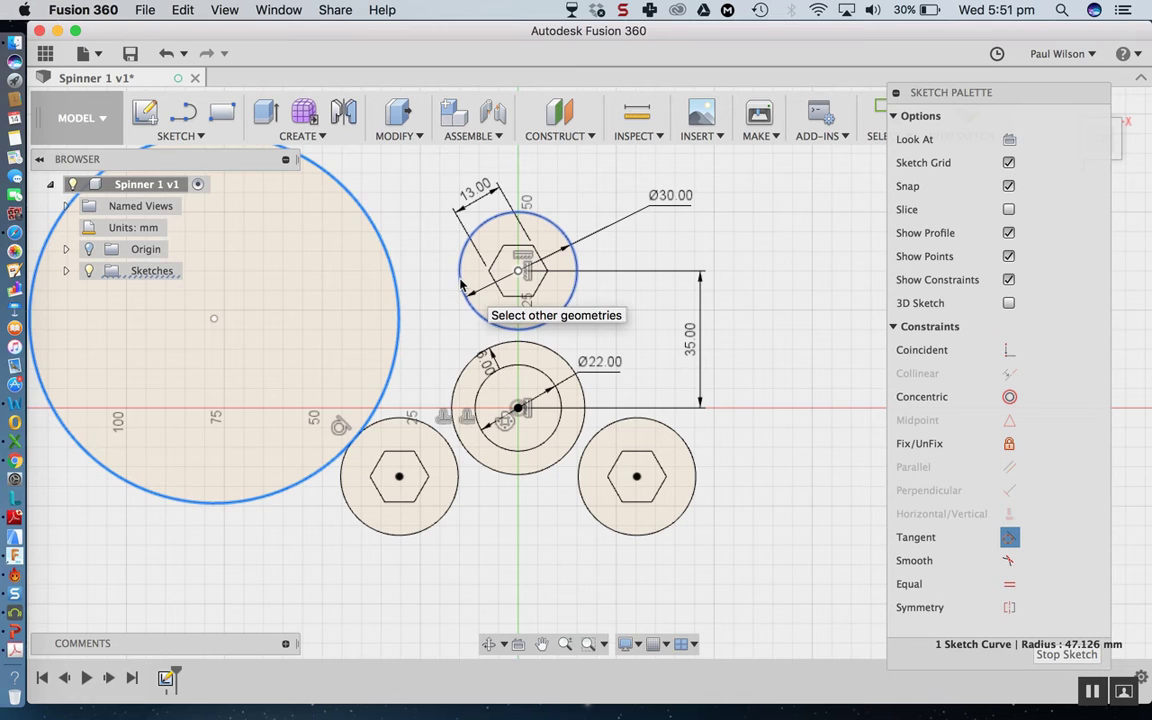
click(463, 287)
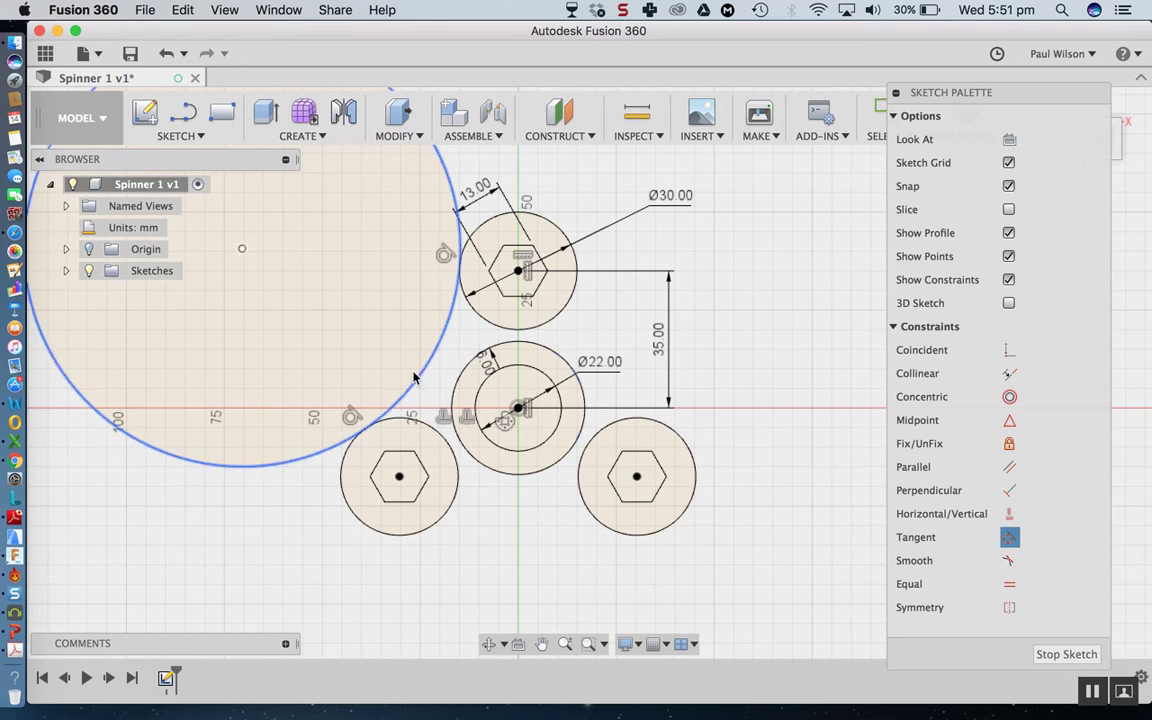
click(432, 365)
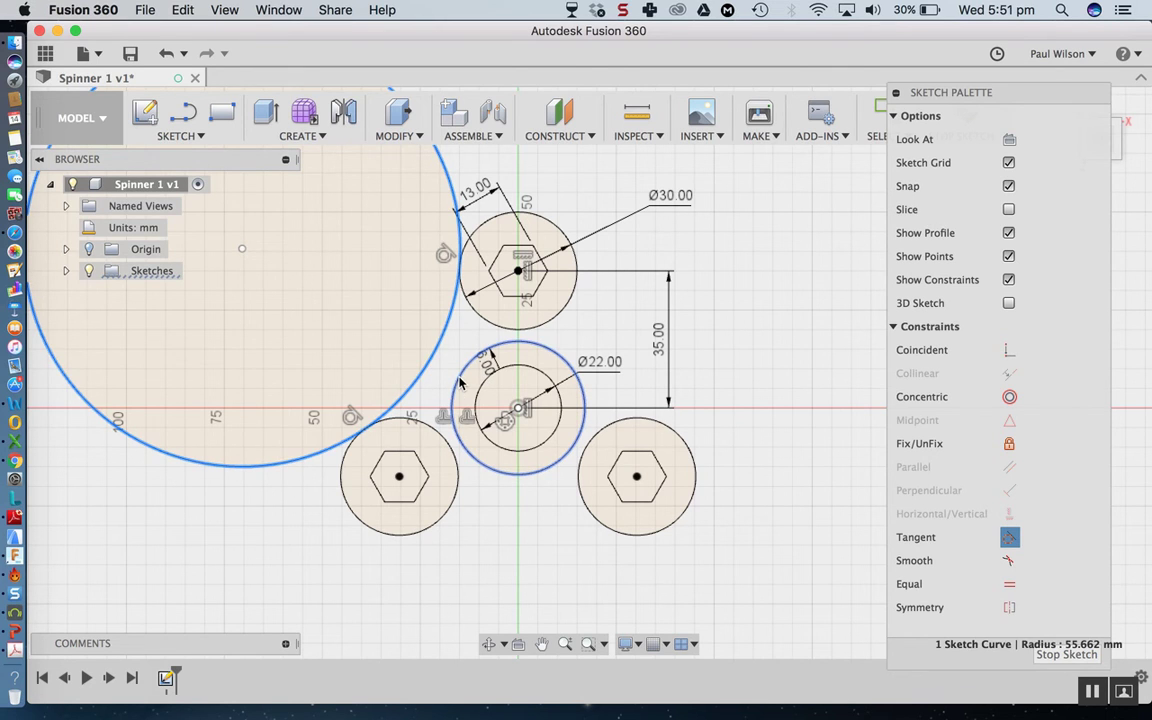
click(466, 368)
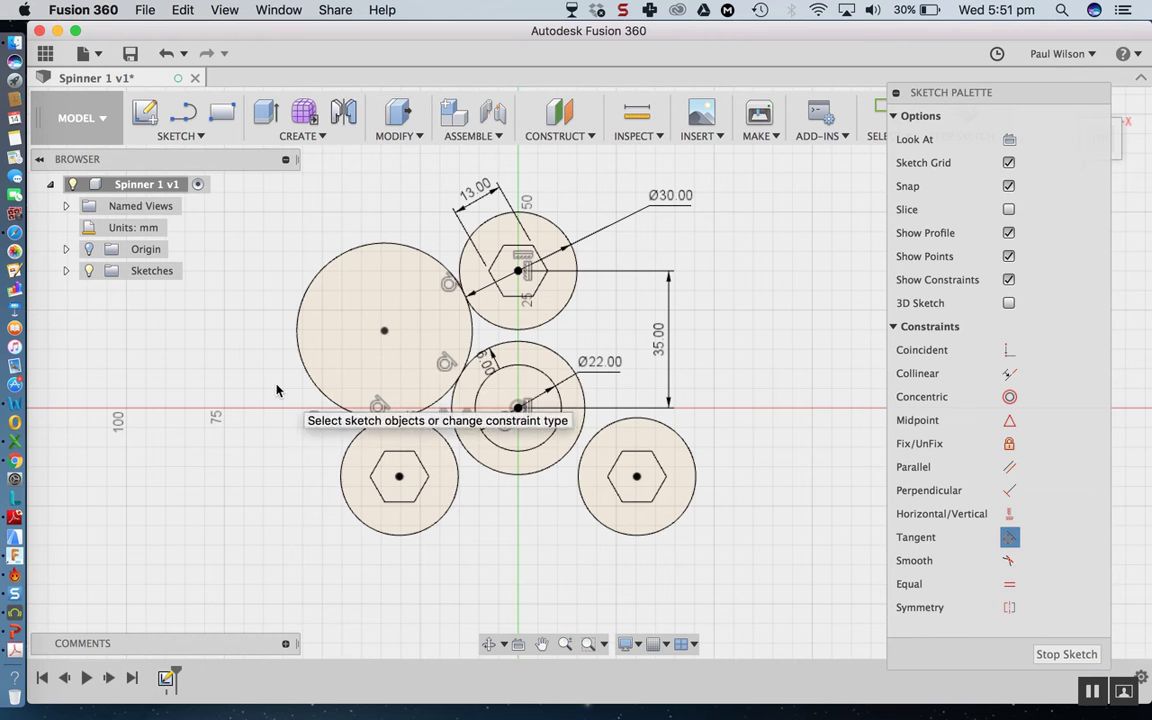
Trim away the outer part of the tangent circle, keeping the arc that joins the upper and lower-left circles.
click(200, 136)
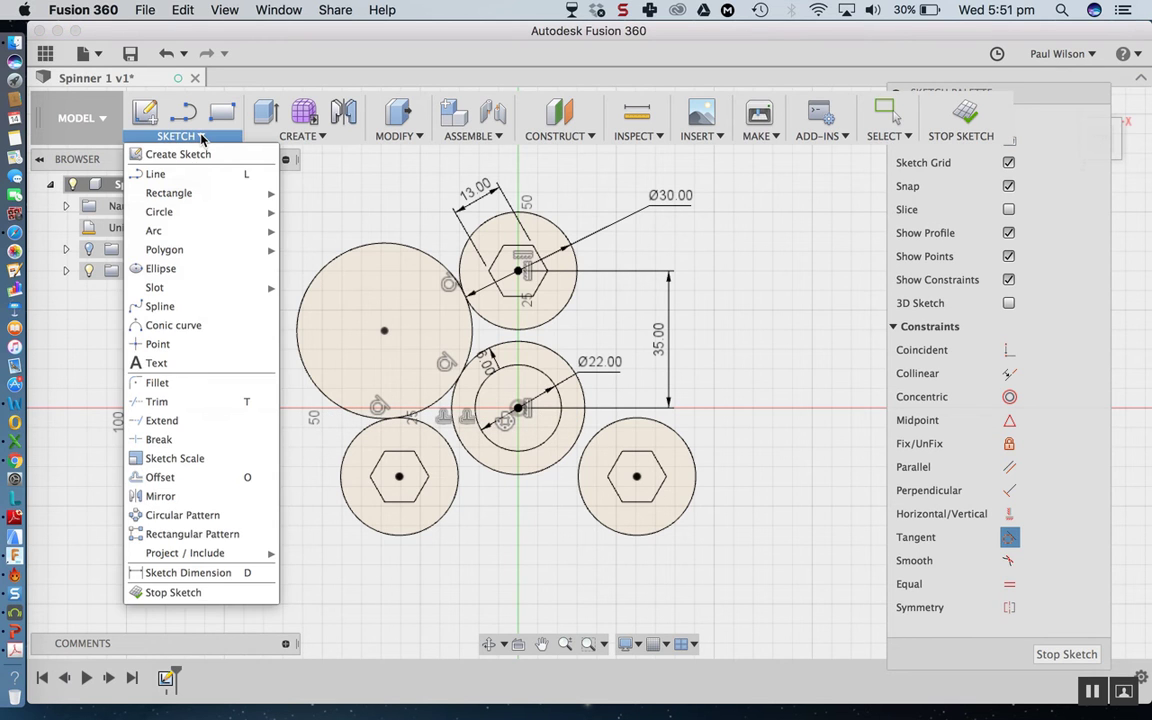
click(165, 403)
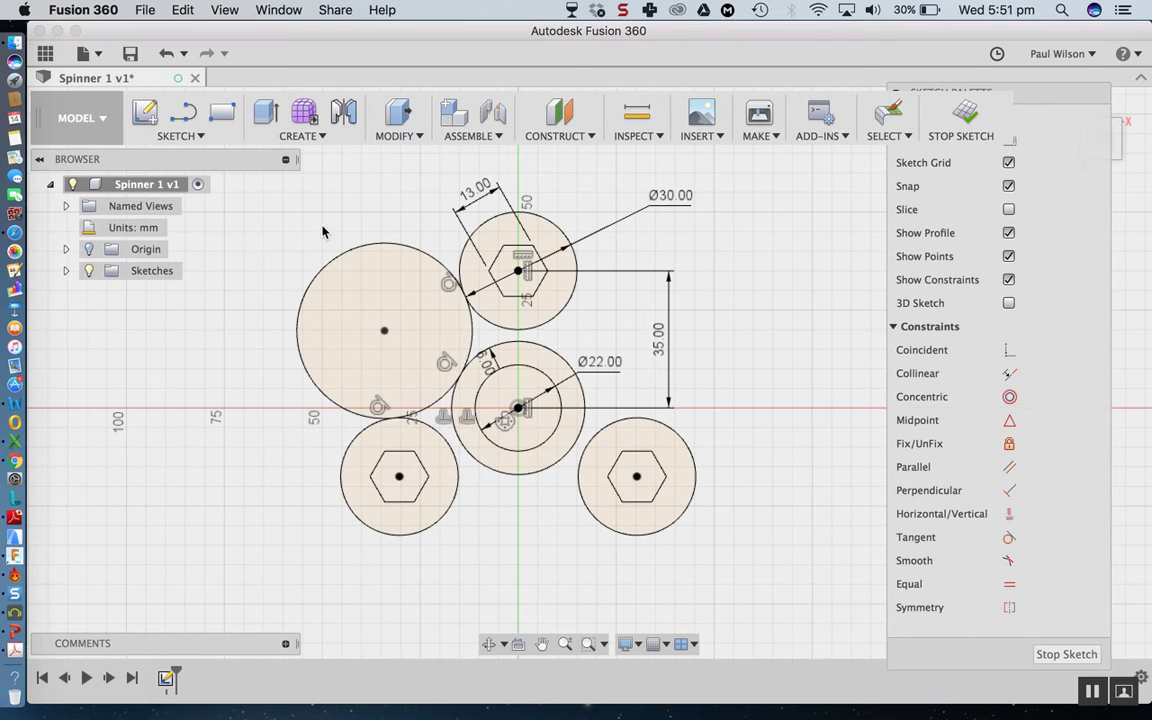
click(321, 276)
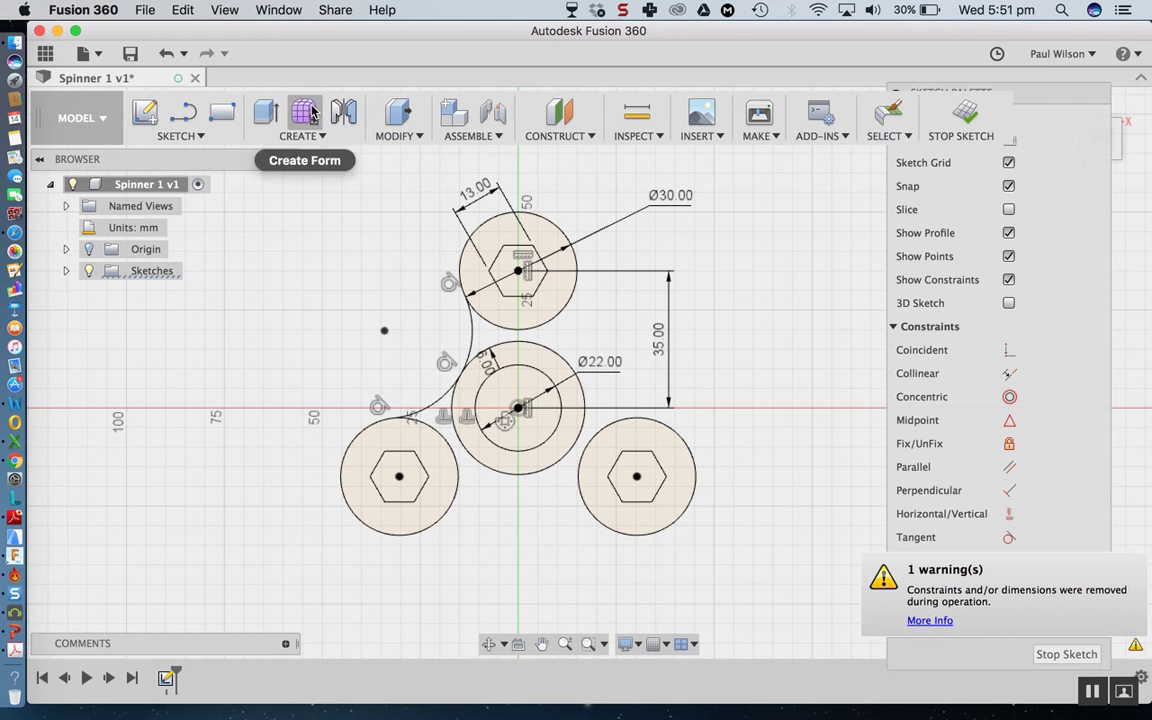
Create a full circular pattern of the tangent arc about the origin with a quantity of 3.
click(200, 136)
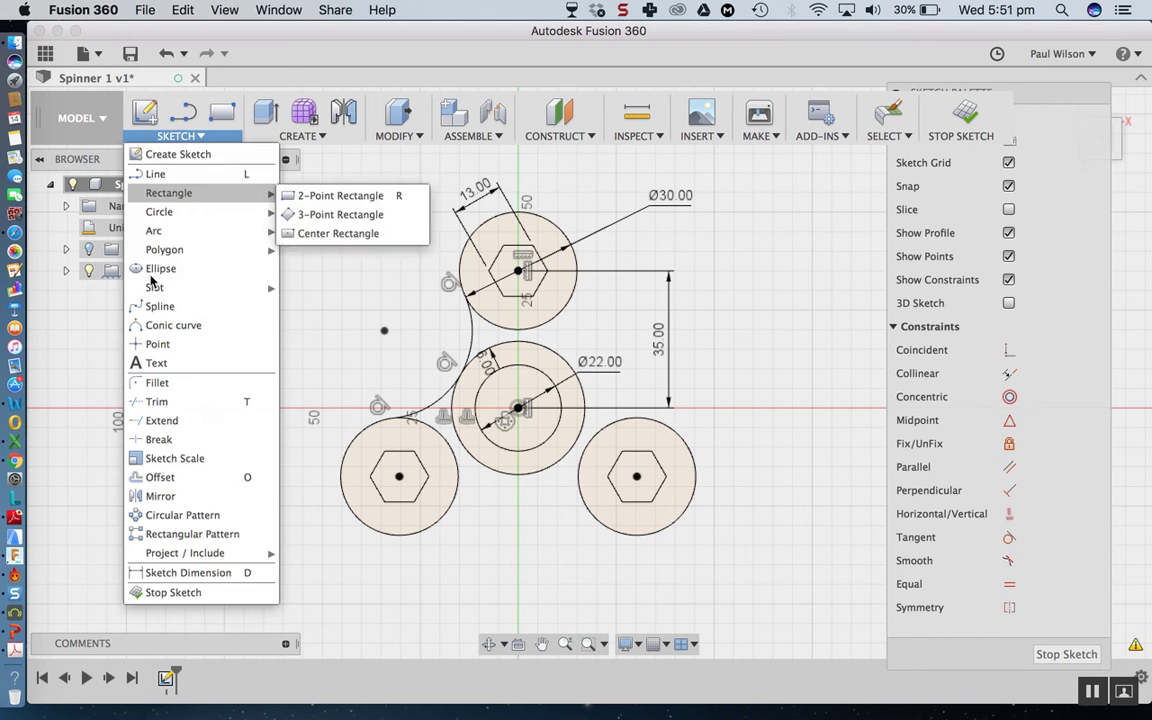
click(176, 517)
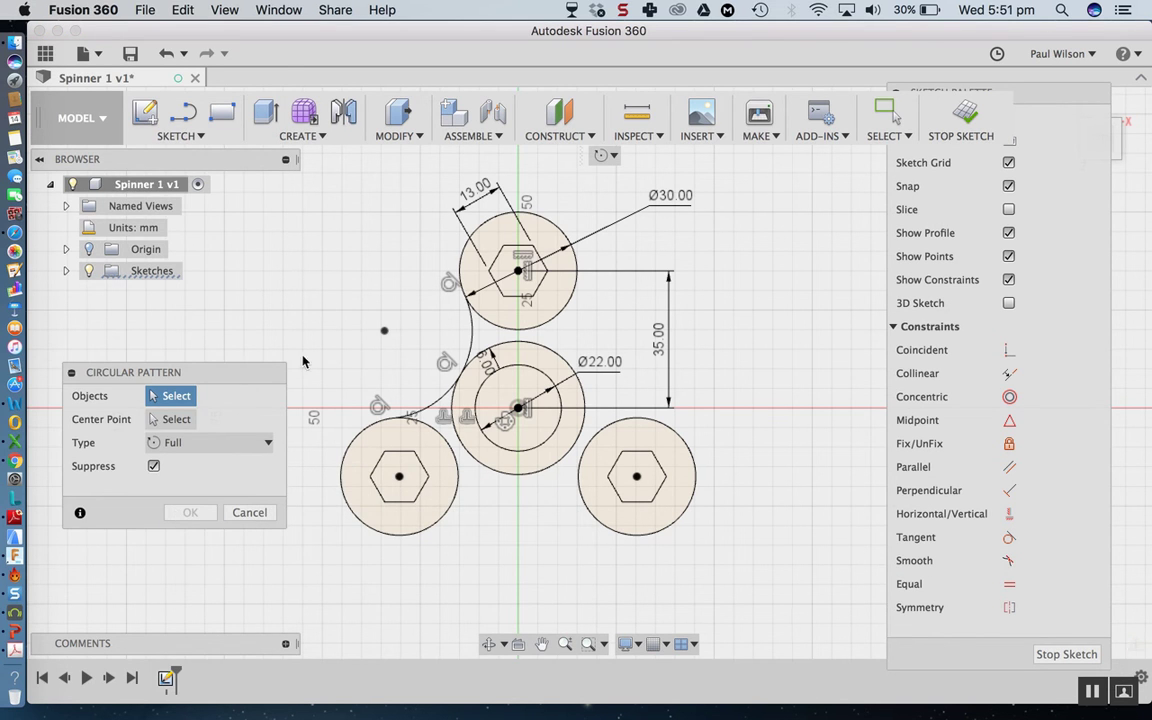
click(467, 318)
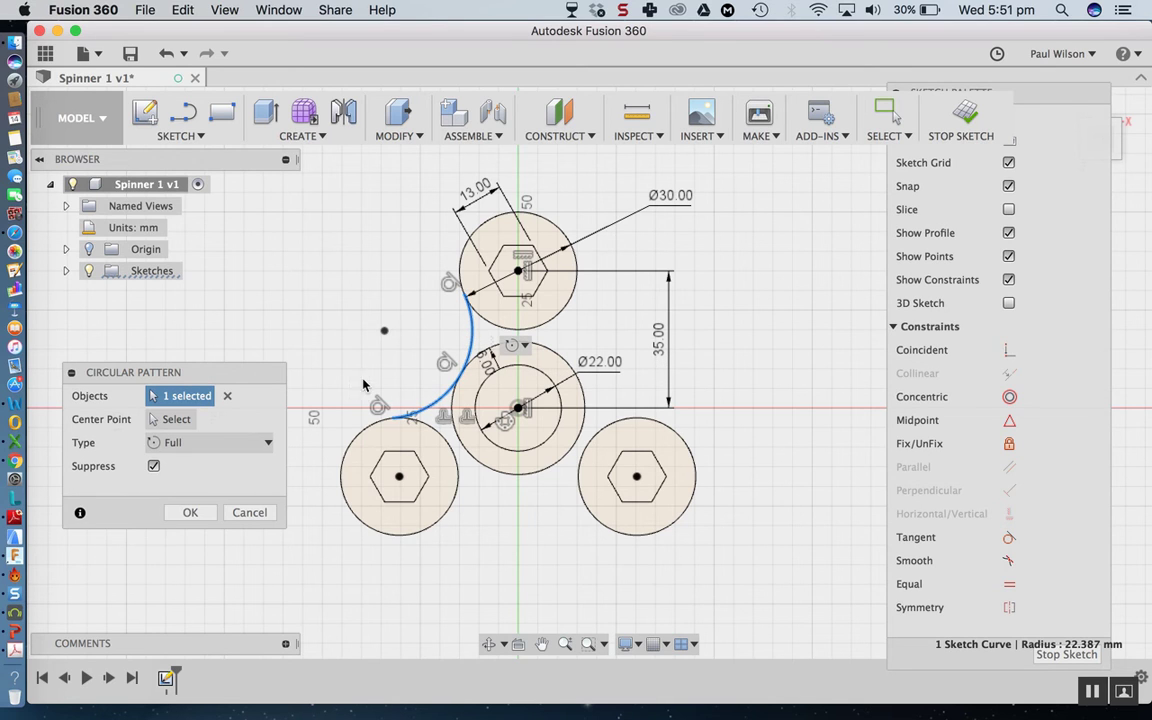
click(519, 410)
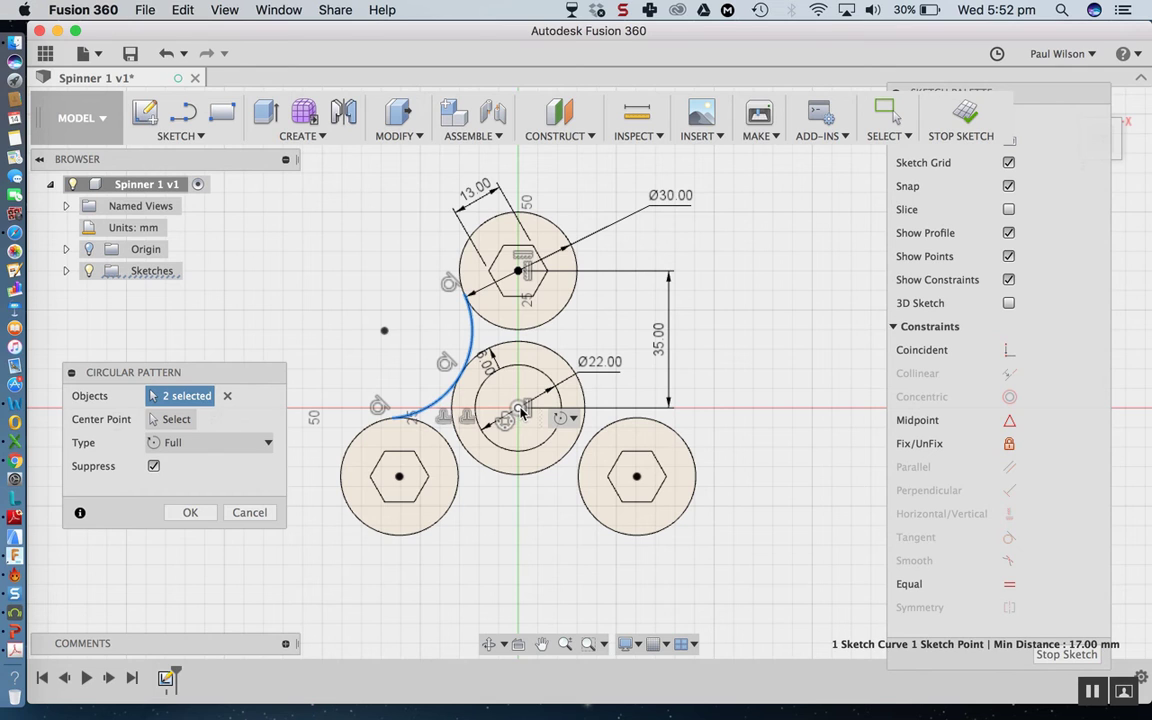
click(521, 412)
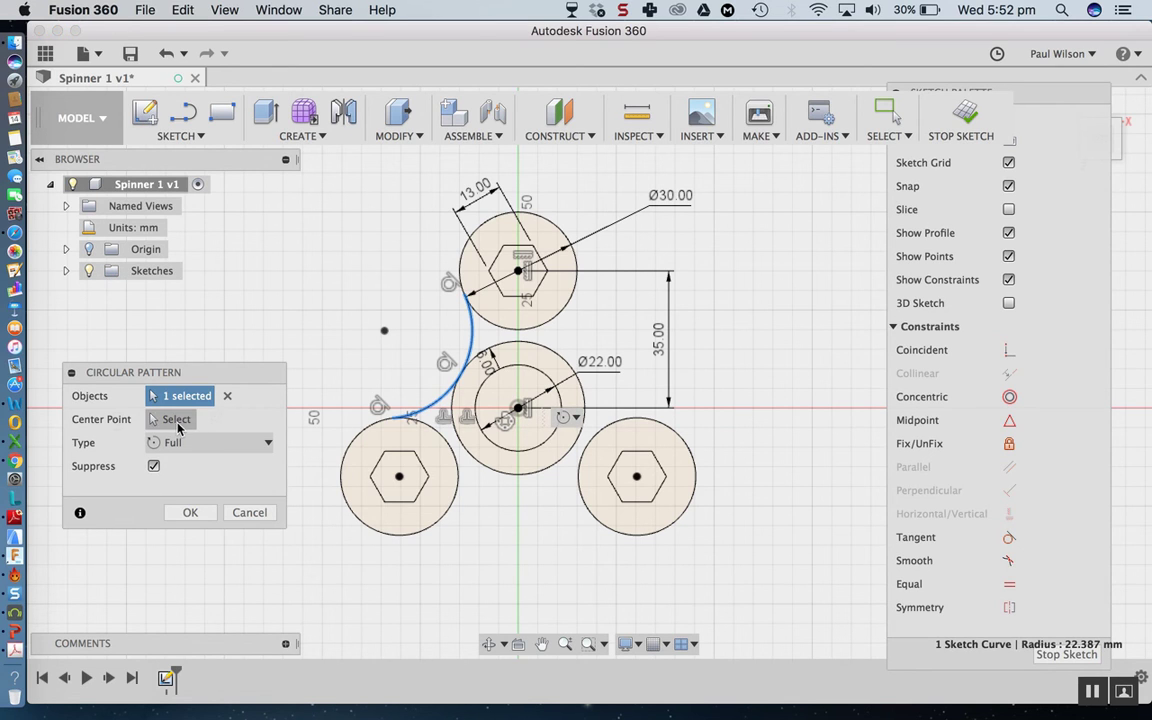
click(176, 420)
click(519, 410)
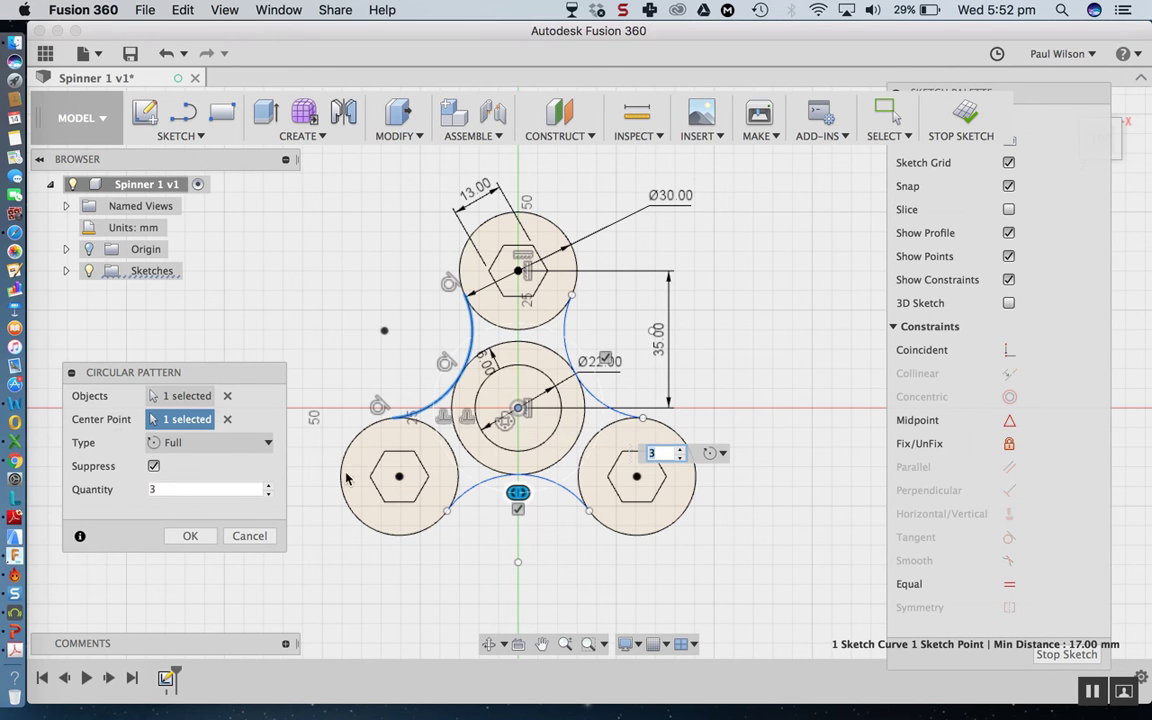
click(190, 536)
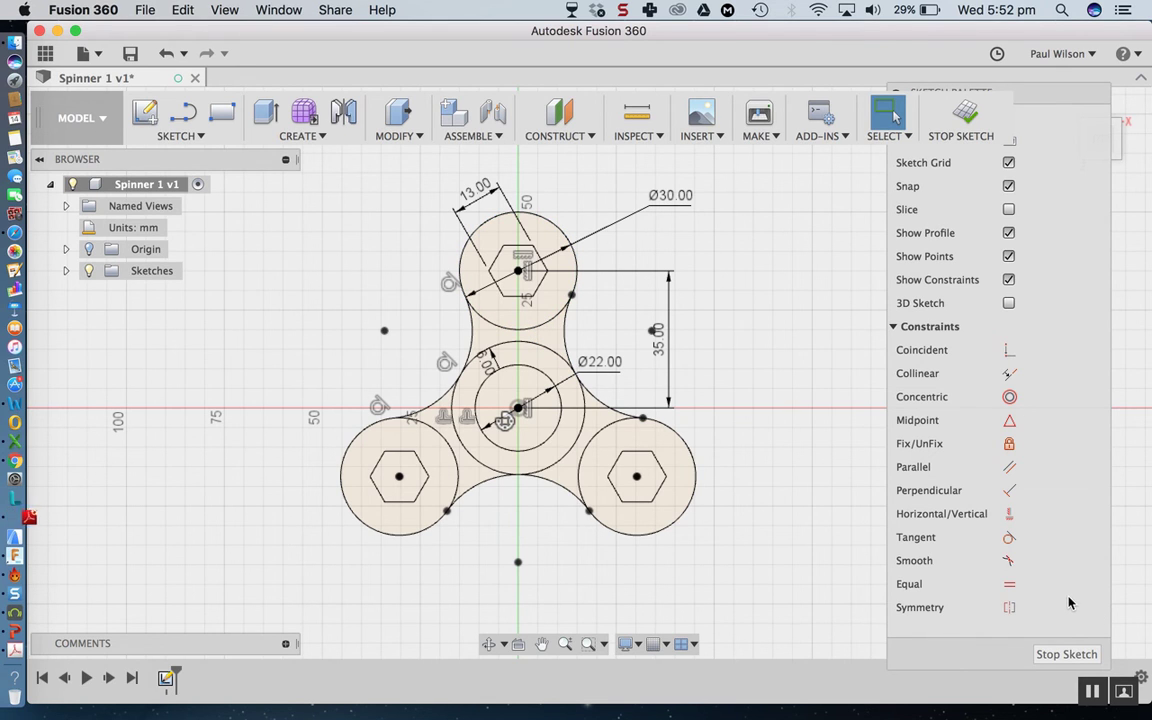
Try a vertical centre distance of 30 mm between the upper hexagon and the origin, and restore it to 35 mm.
double_click(663, 358)
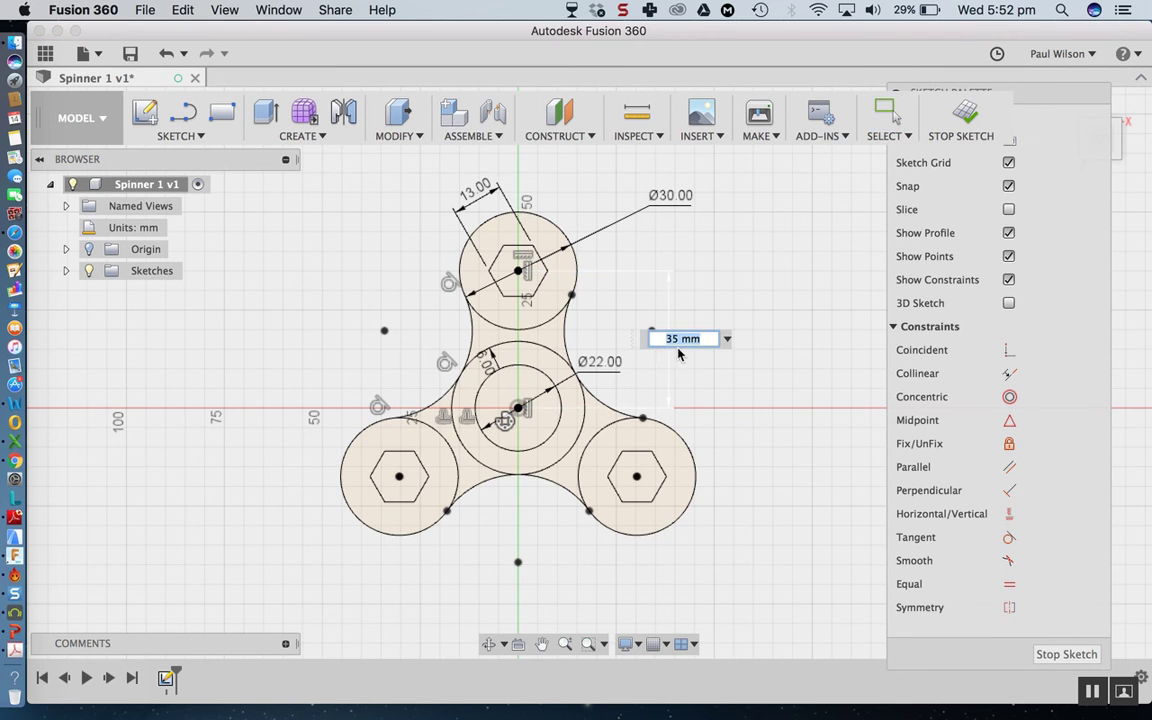
key(BackSpace)
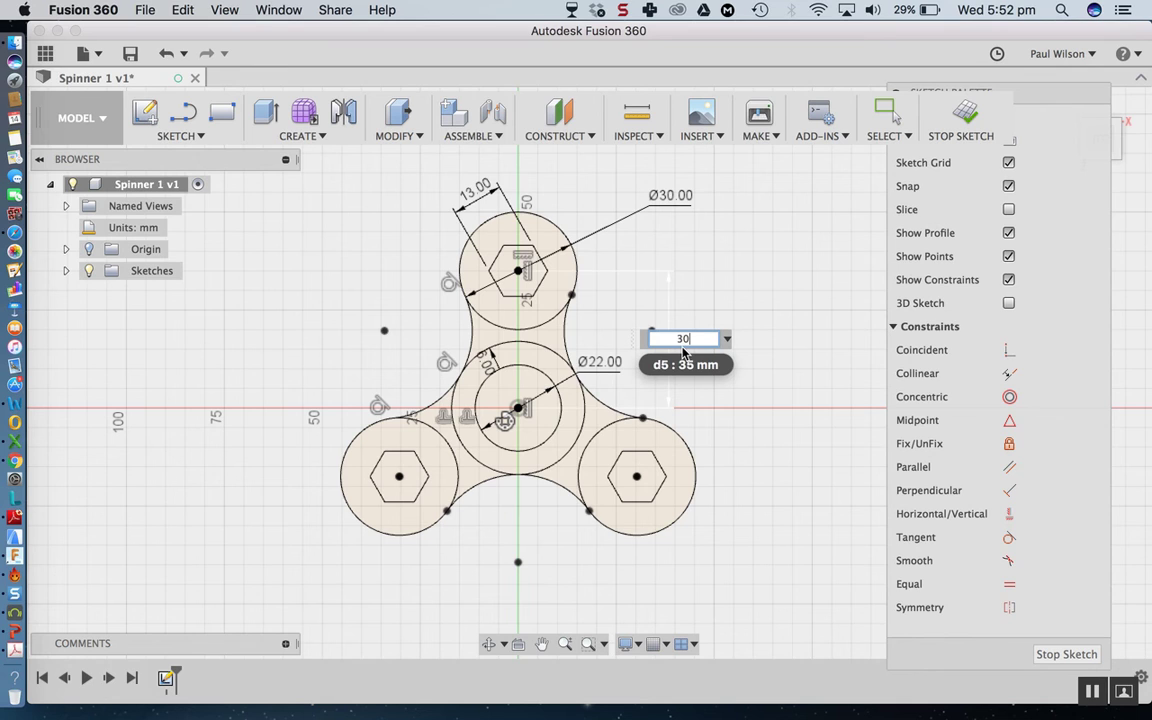
key(Return)
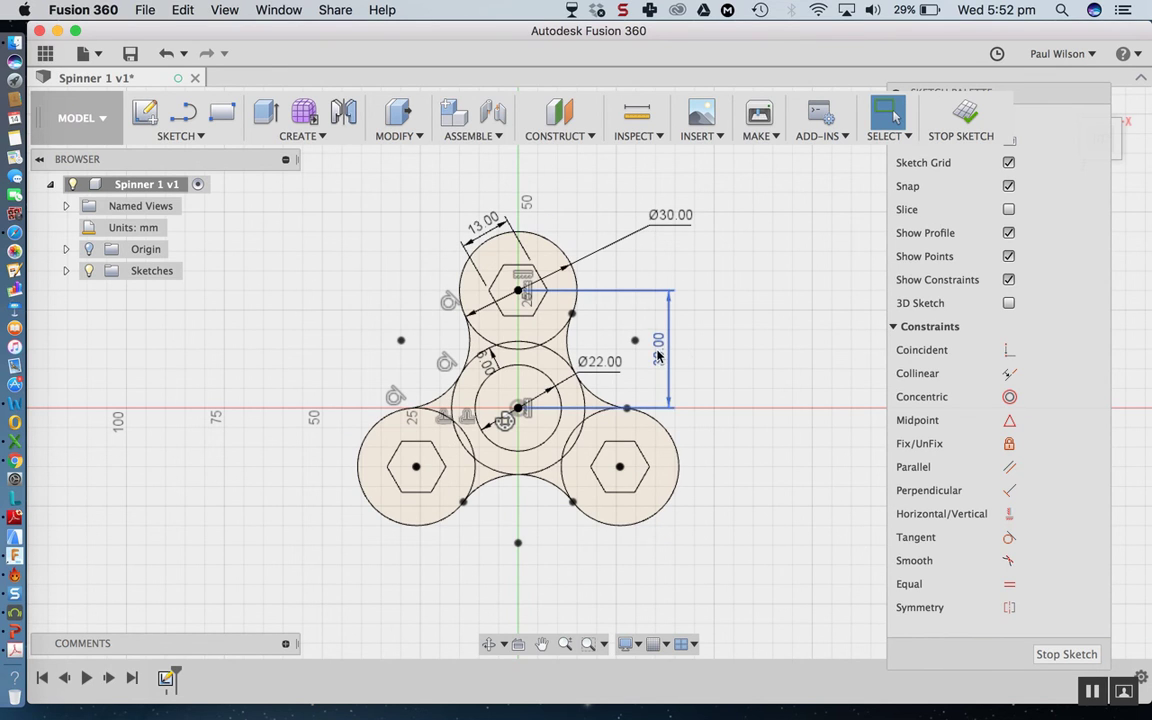
double_click(659, 357)
key(BackSpace)
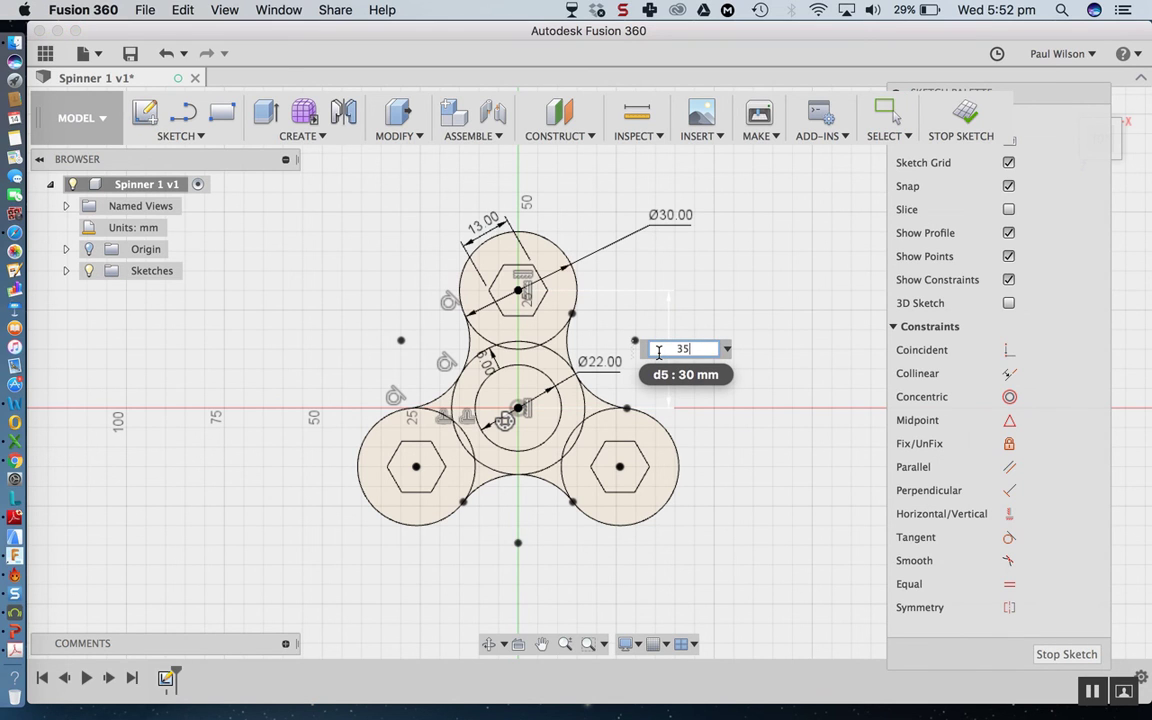
key(Return)
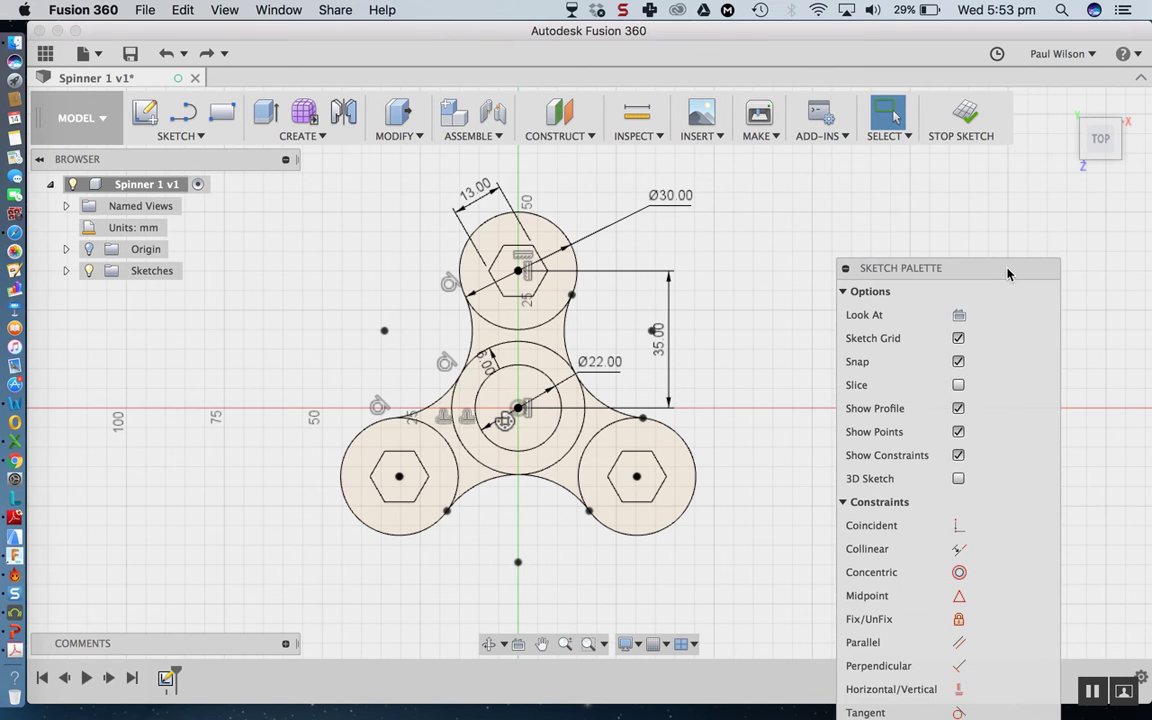
Finish the sketch and extrude all spinner profiles except the centre hole and the three hexagons by 7 mm as a new body.
click(963, 120)
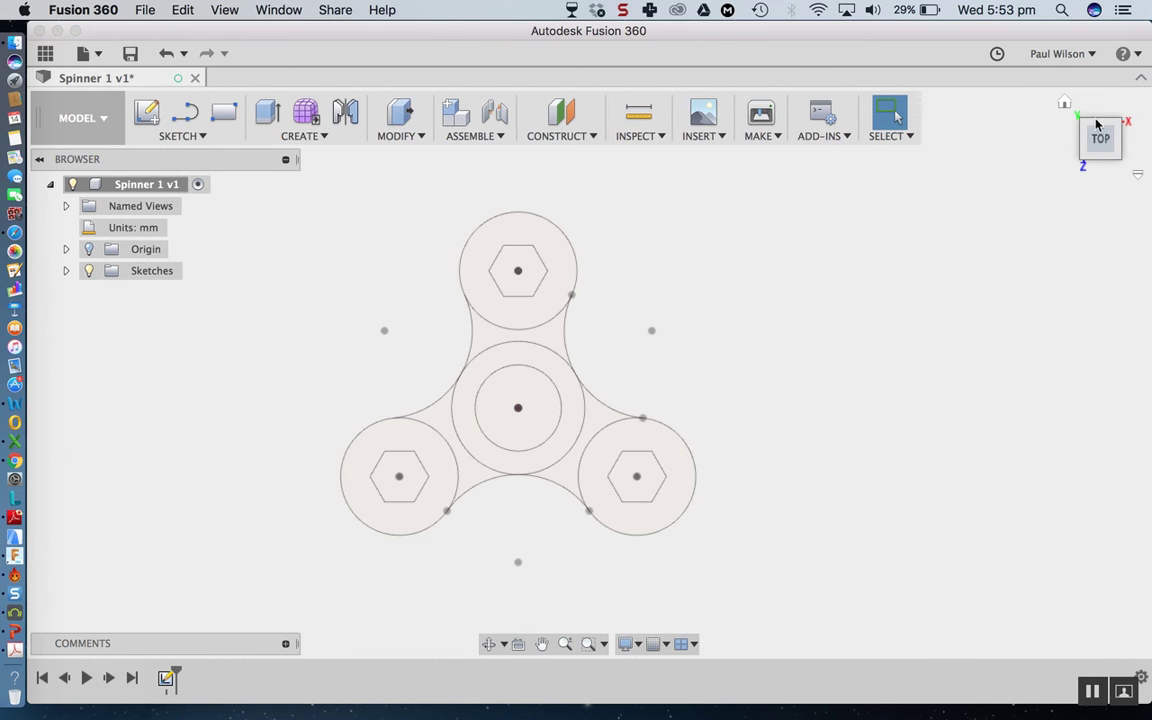
click(1064, 105)
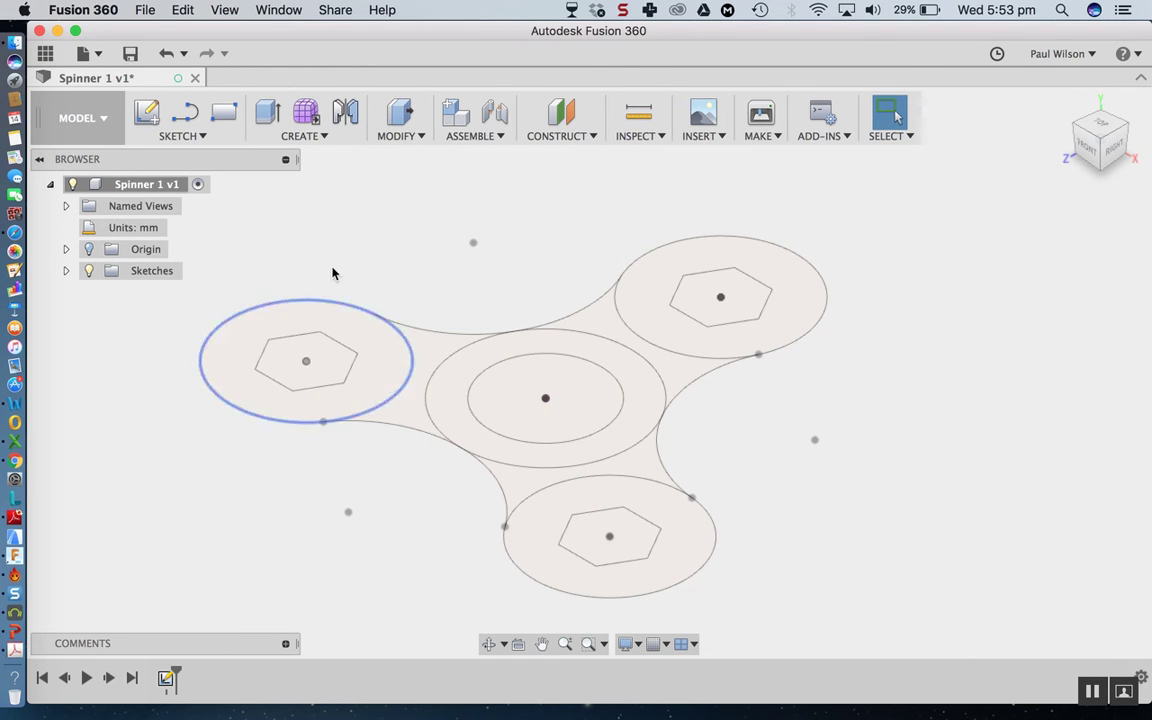
click(323, 137)
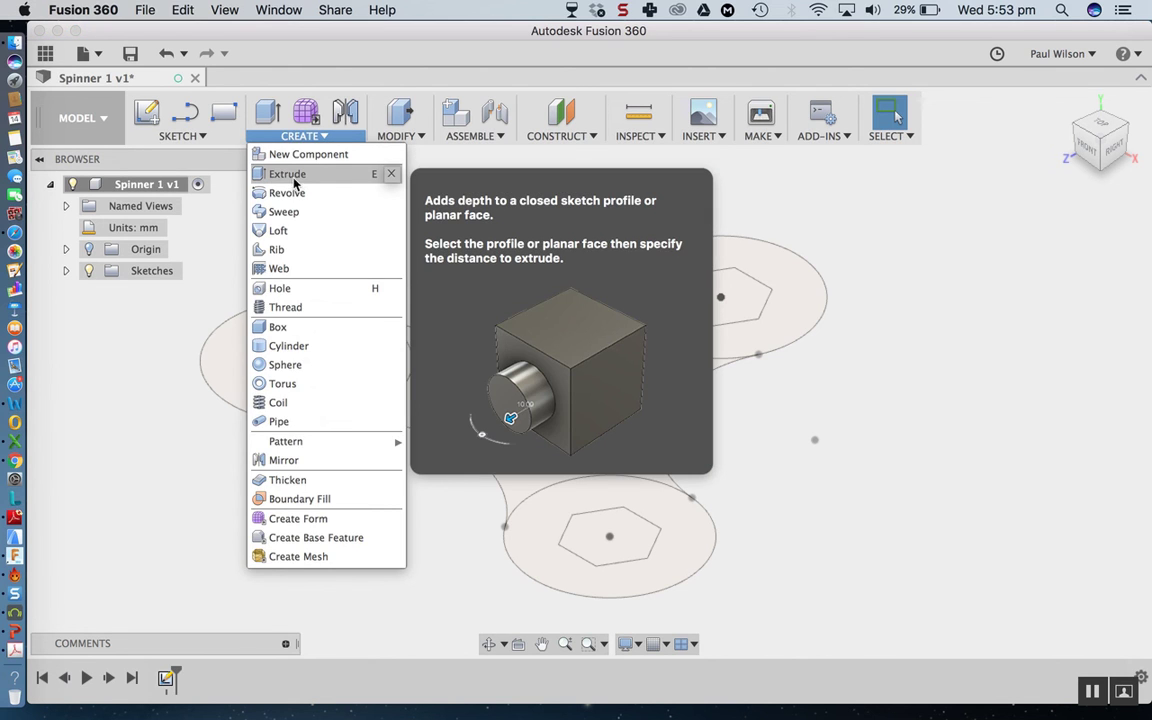
click(292, 176)
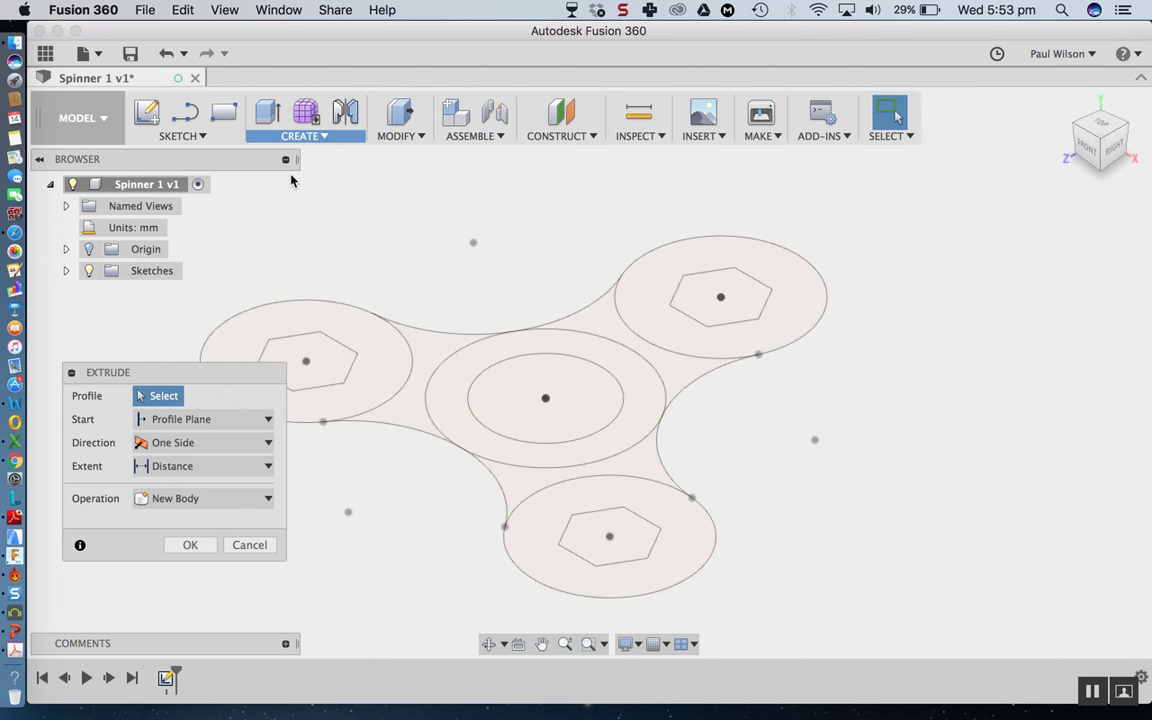
click(258, 333)
click(402, 326)
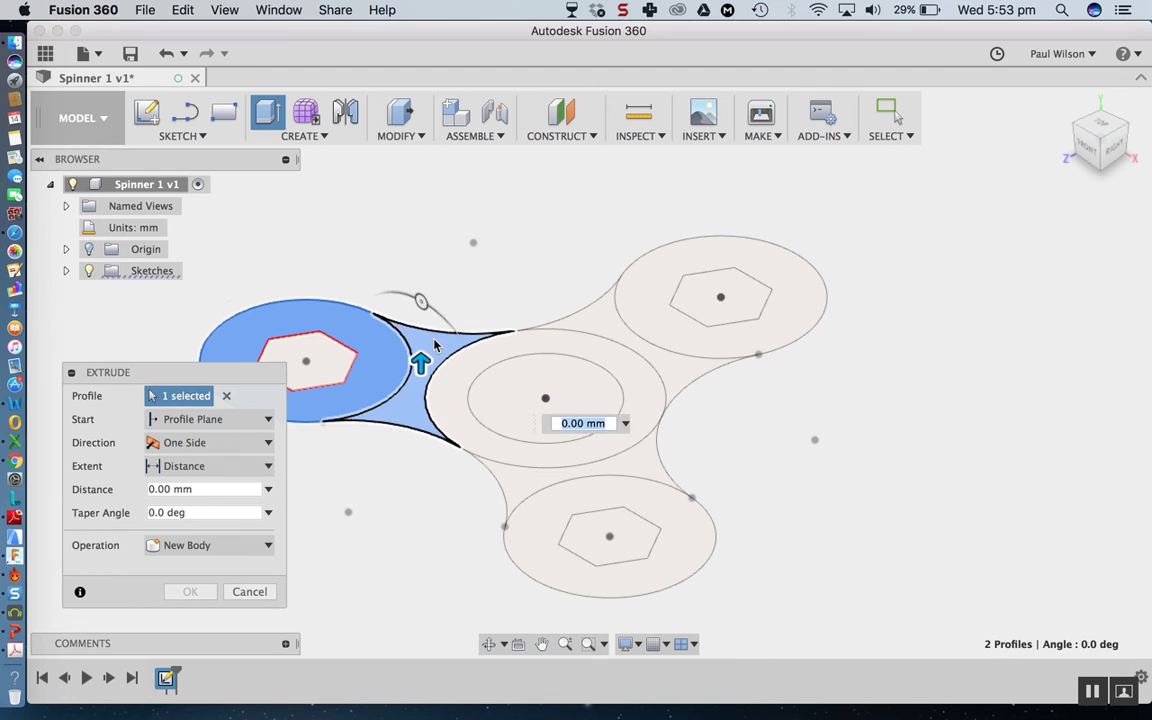
click(447, 396)
click(597, 310)
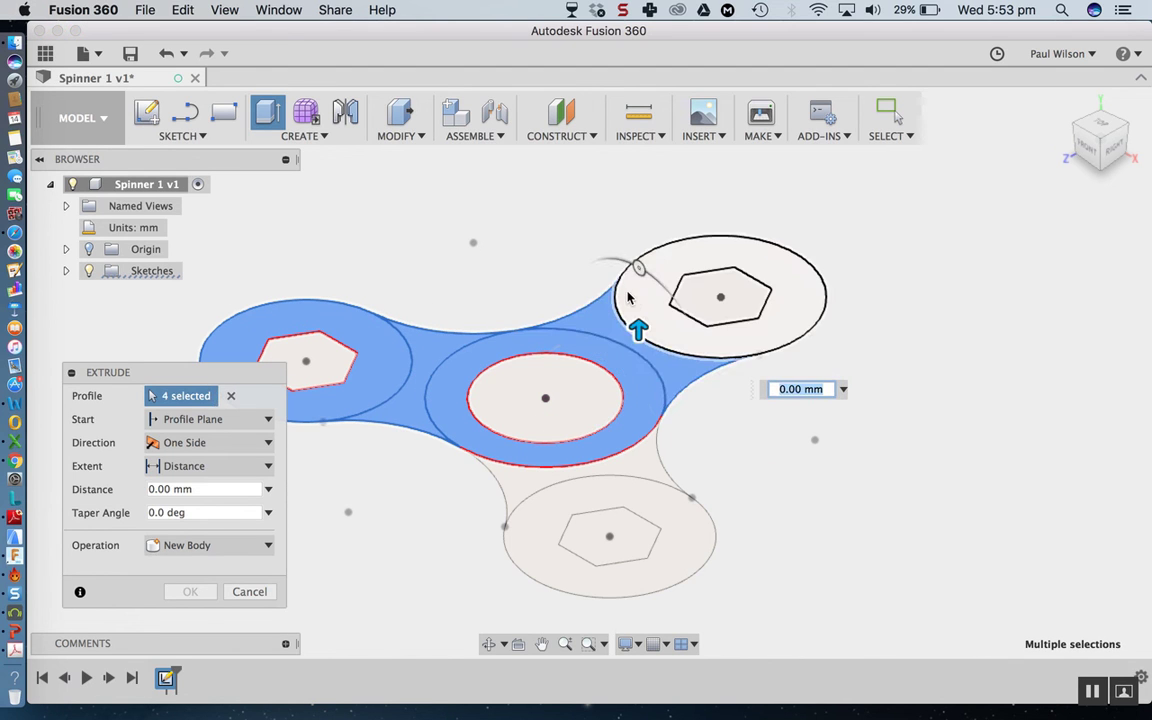
click(661, 311)
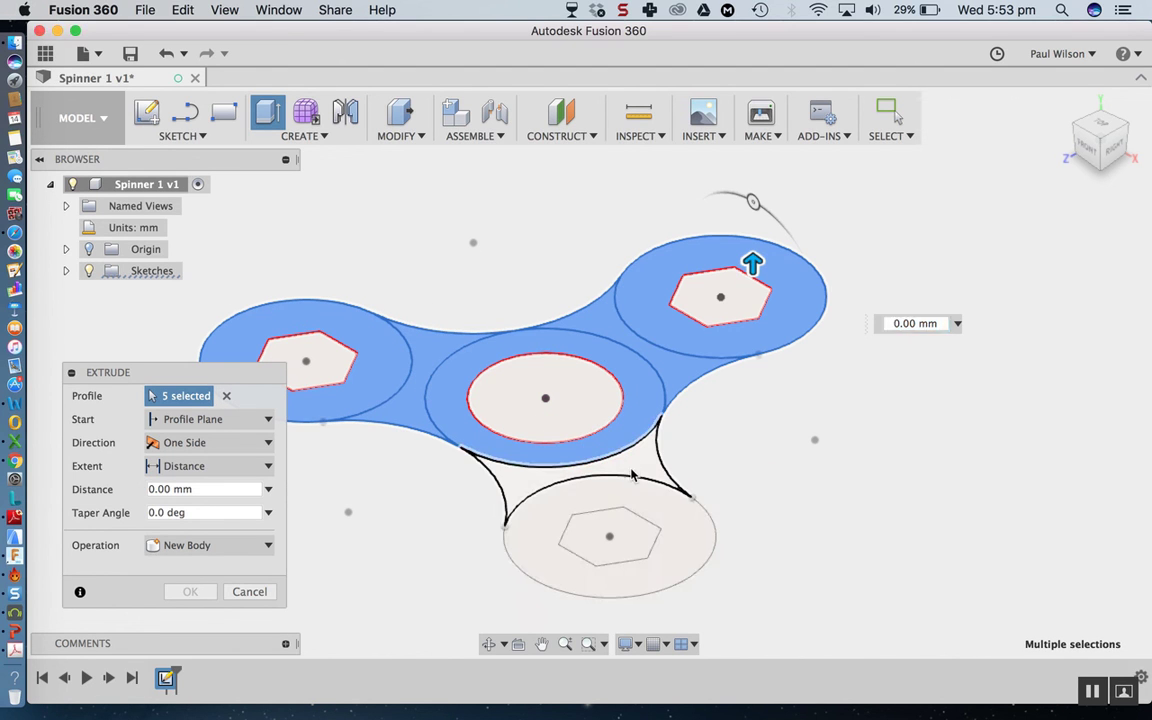
click(595, 478)
click(640, 504)
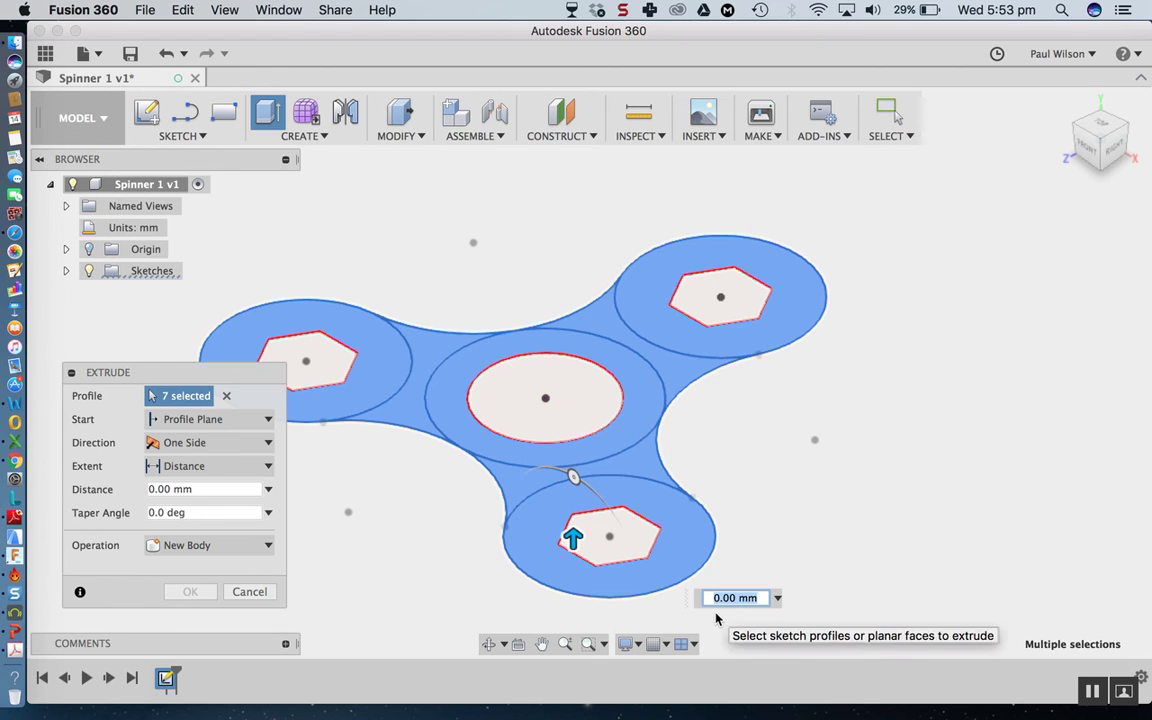
key(BackSpace)
text(7)
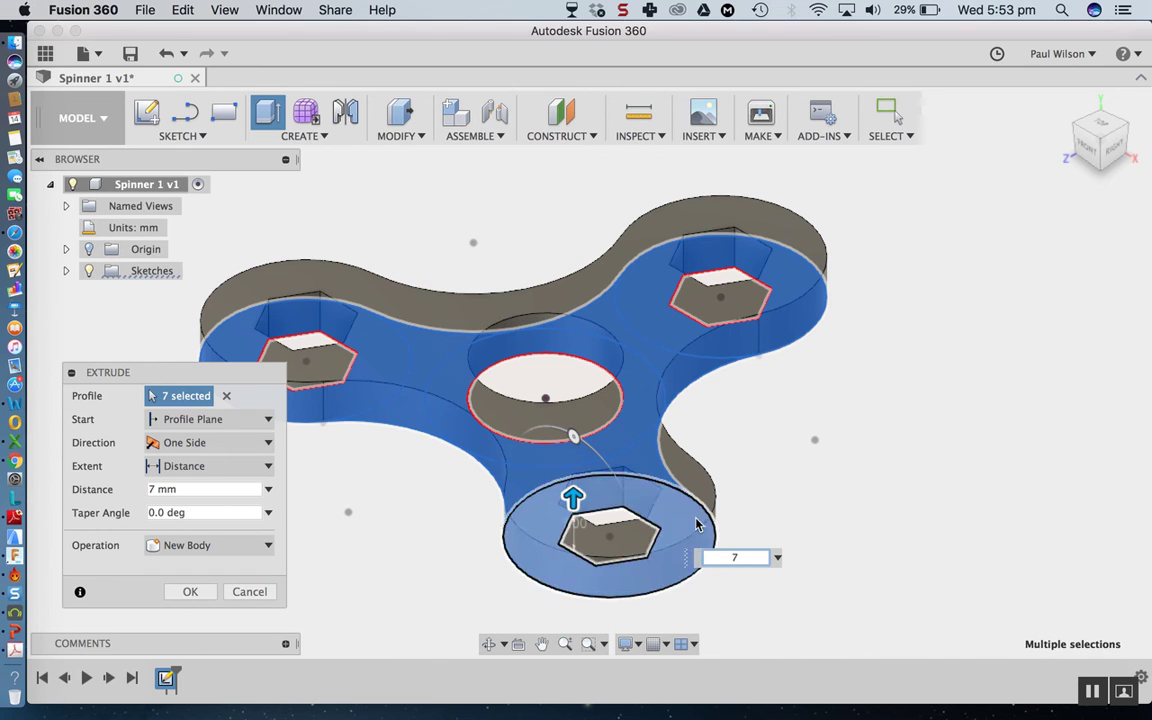
click(190, 592)
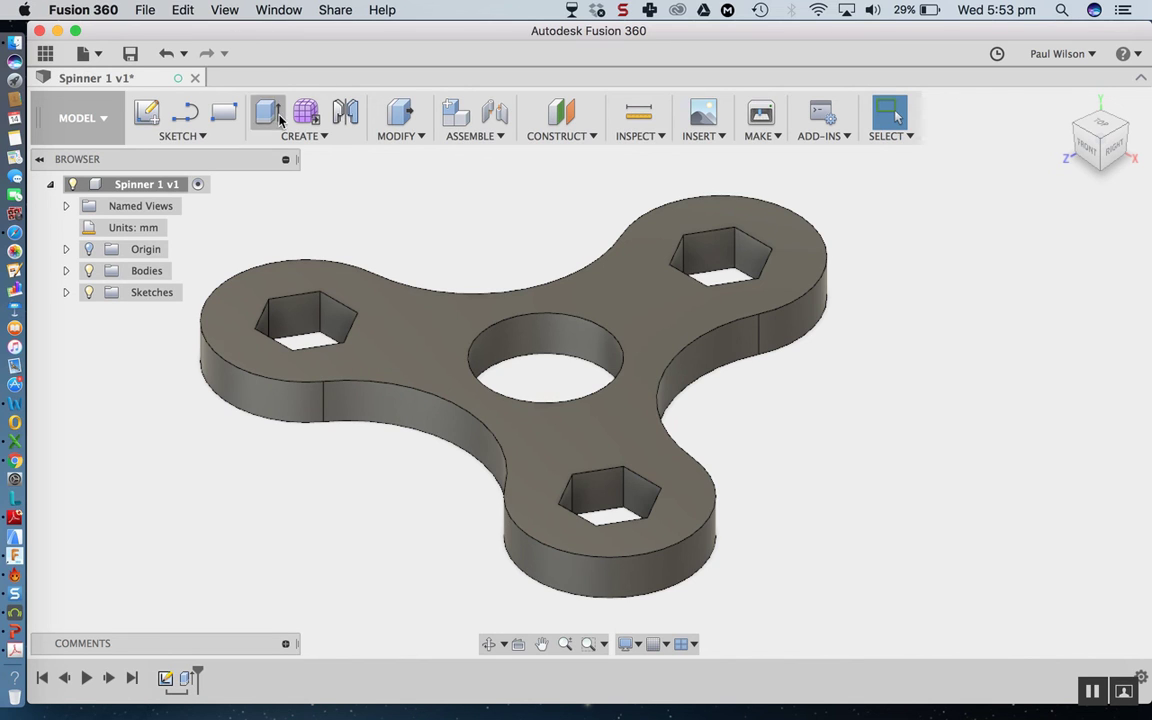
Fillet the outer edge of the spinner's top face with a constant radius of 3 mm.
click(404, 137)
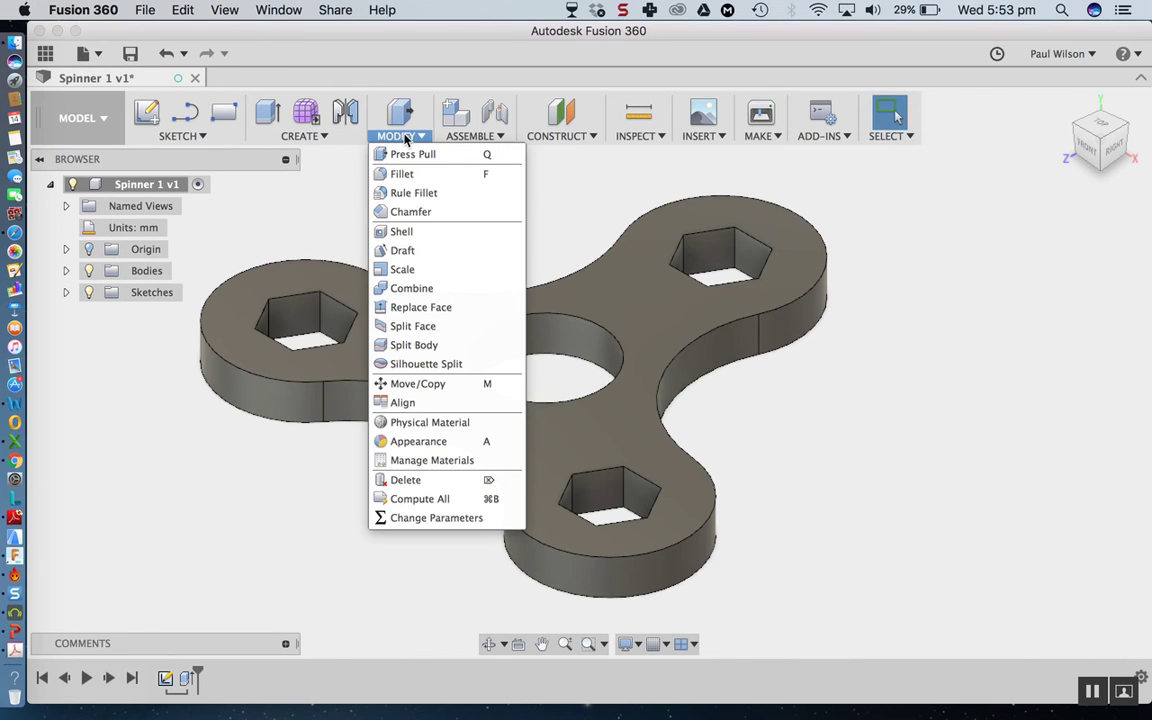
click(442, 176)
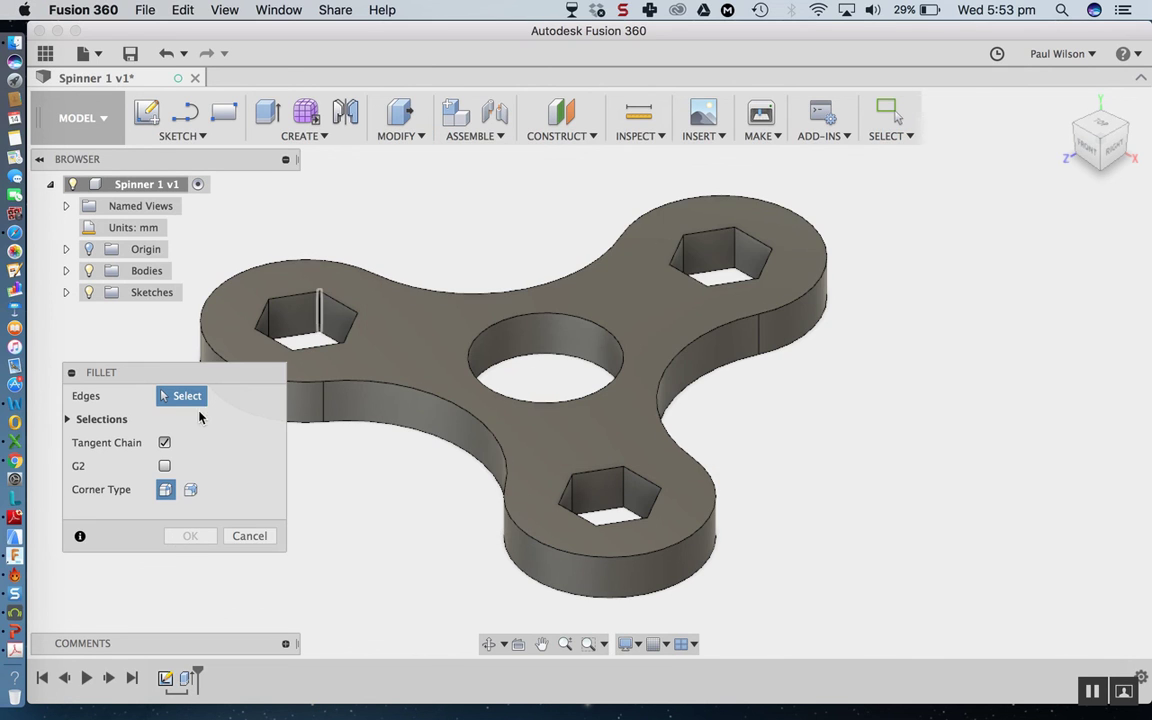
click(428, 292)
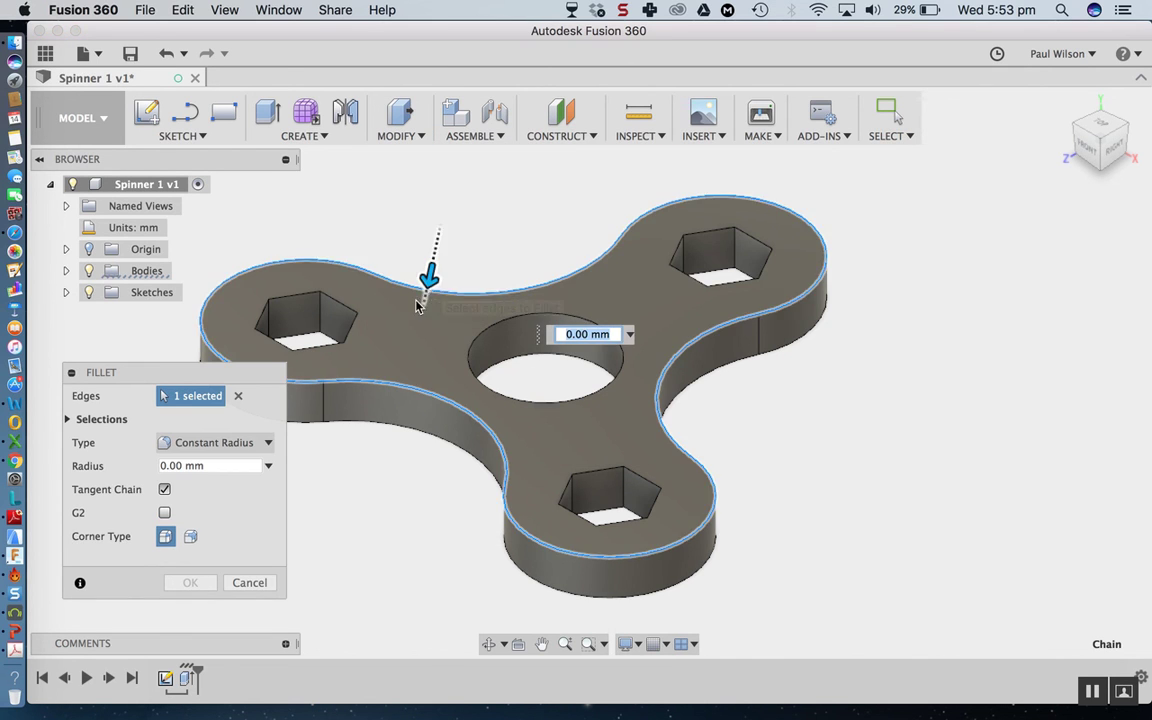
key(BackSpace)
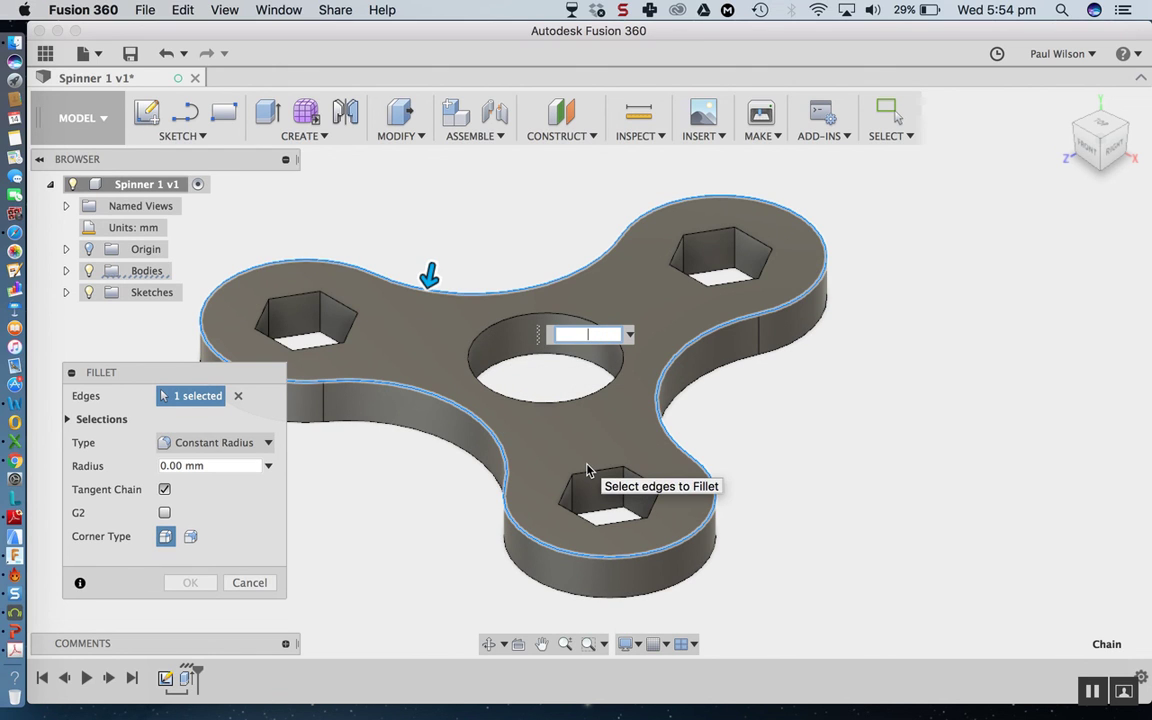
text(3)
key(Return)
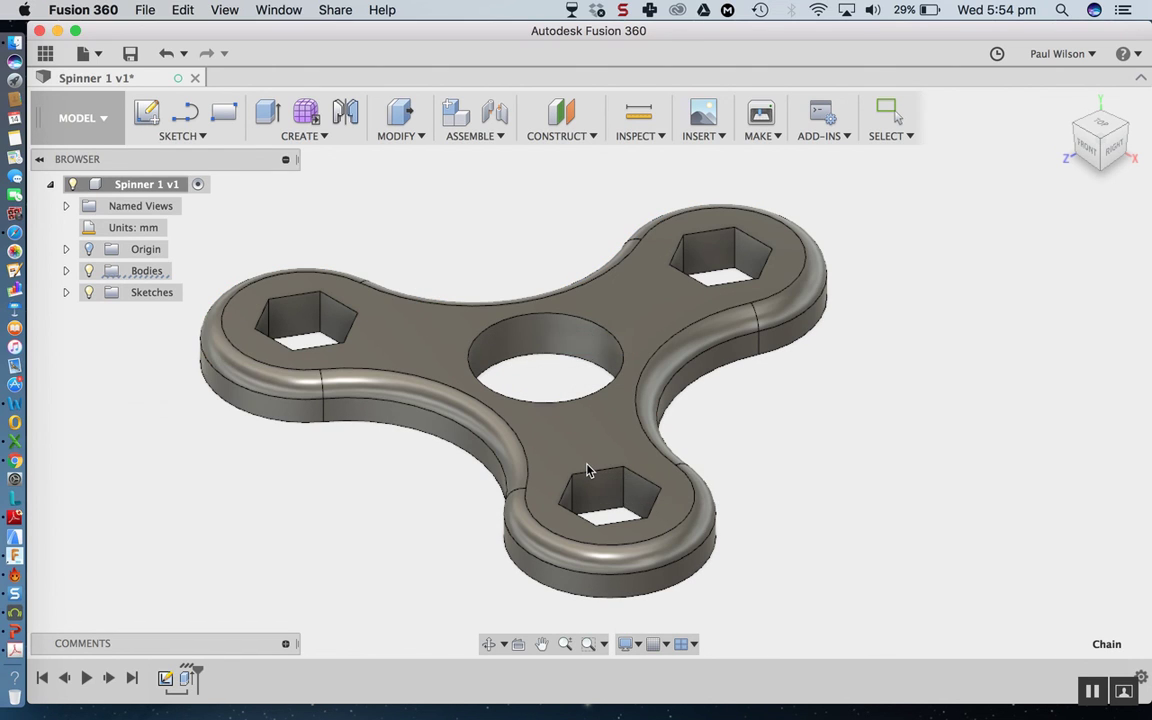
Fillet the outer edge of the spinner's underside with a constant radius of 3 mm.
click(489, 644)
drag(445, 408, 493, 306)
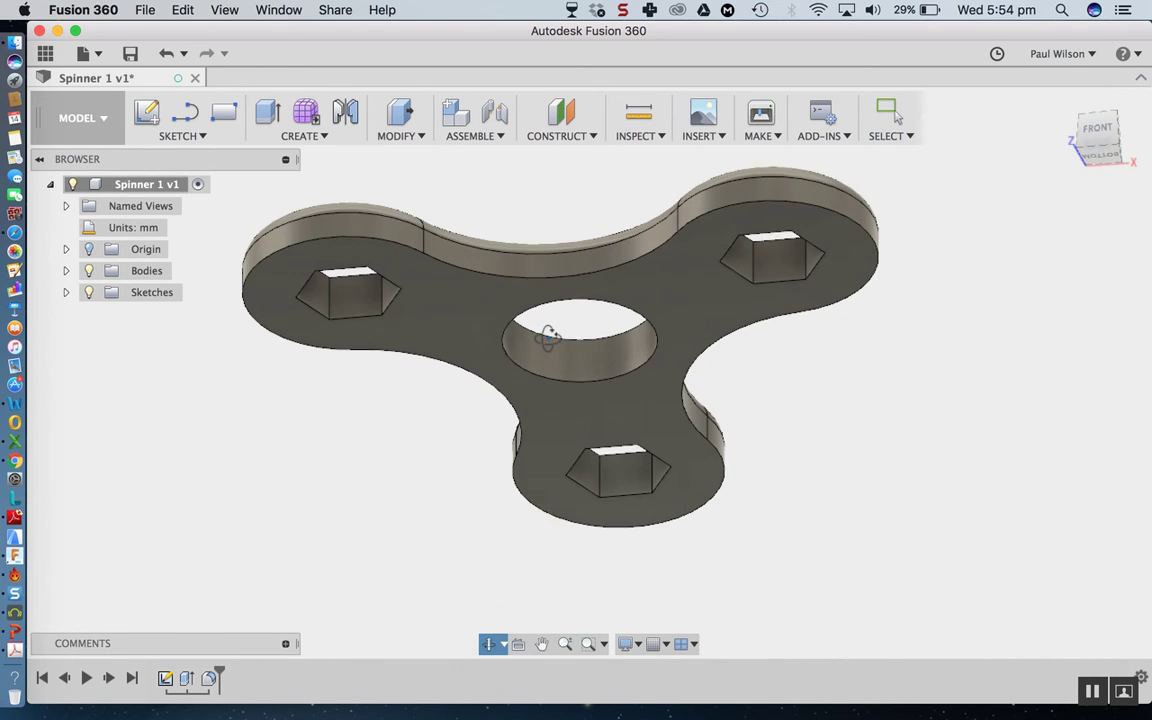
key(f)
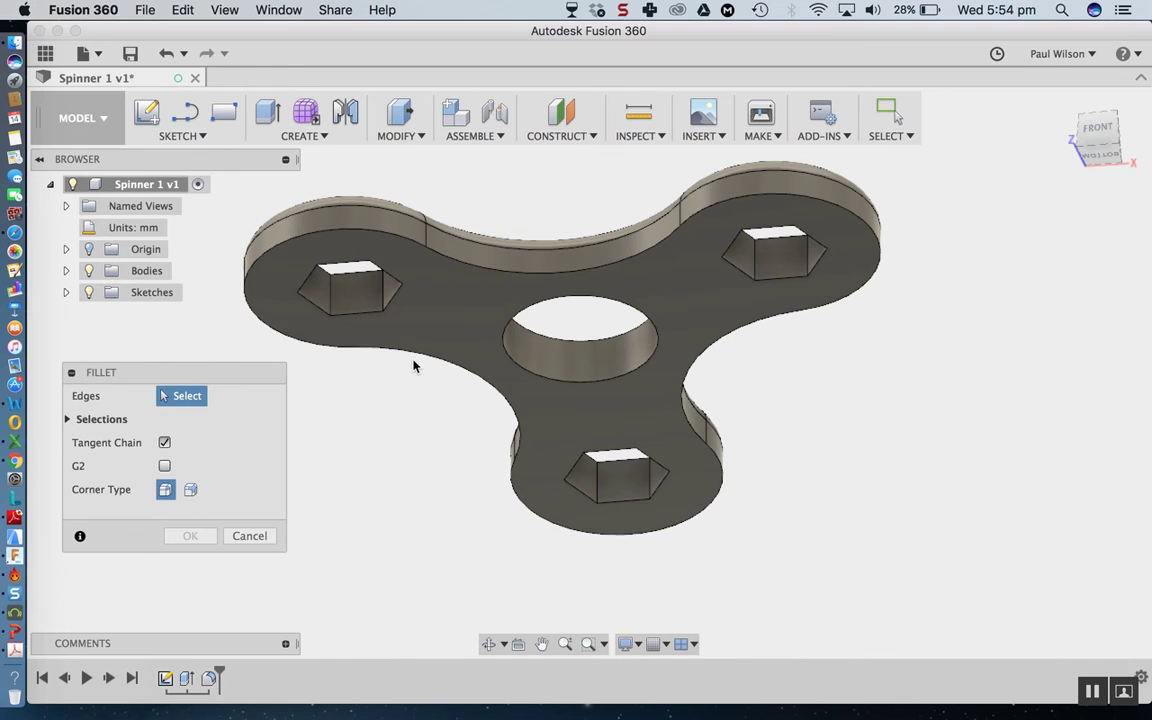
click(410, 348)
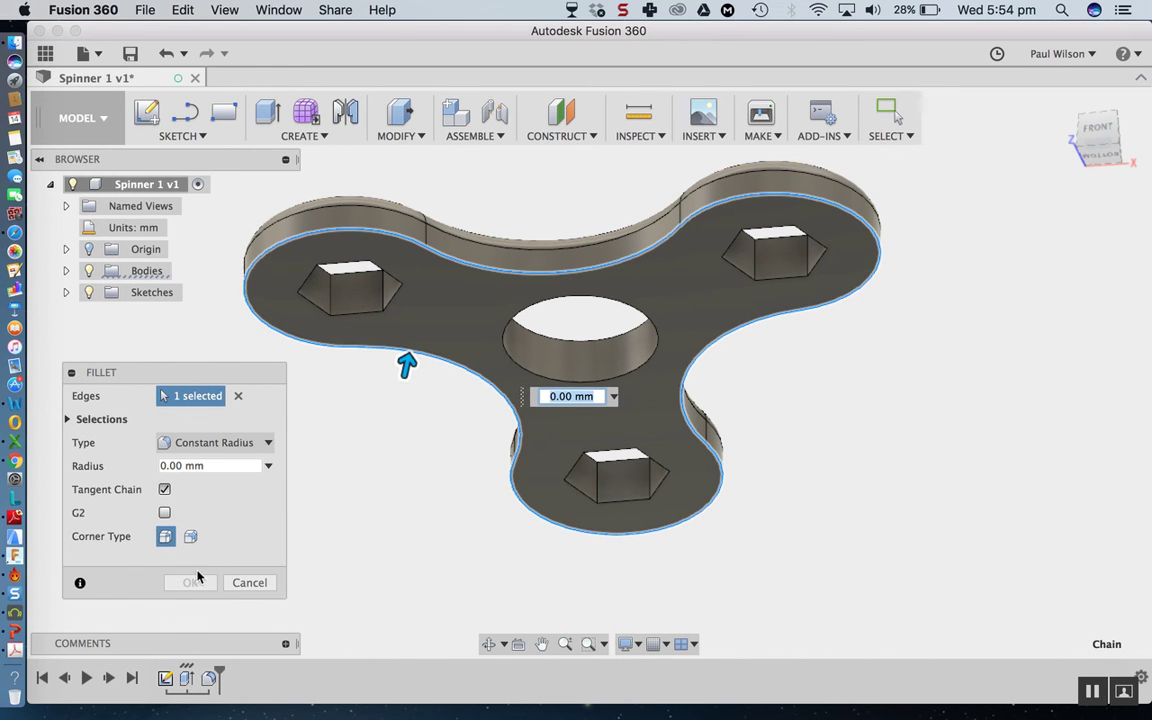
text(3)
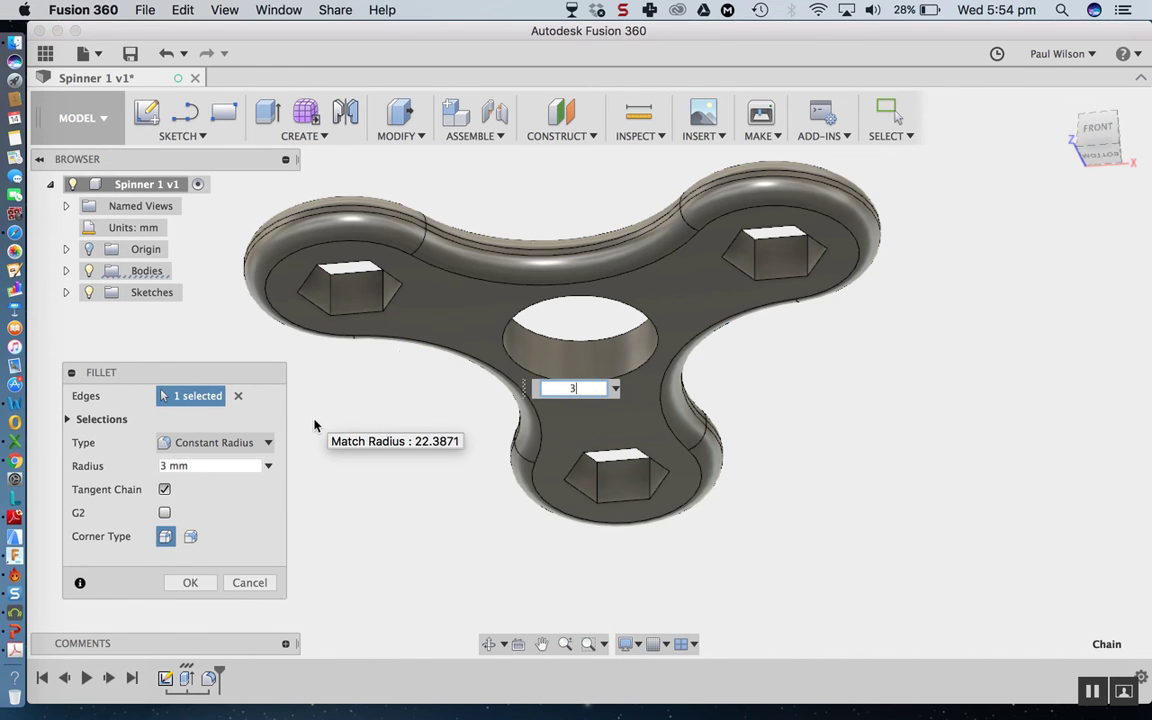
key(Return)
click(489, 643)
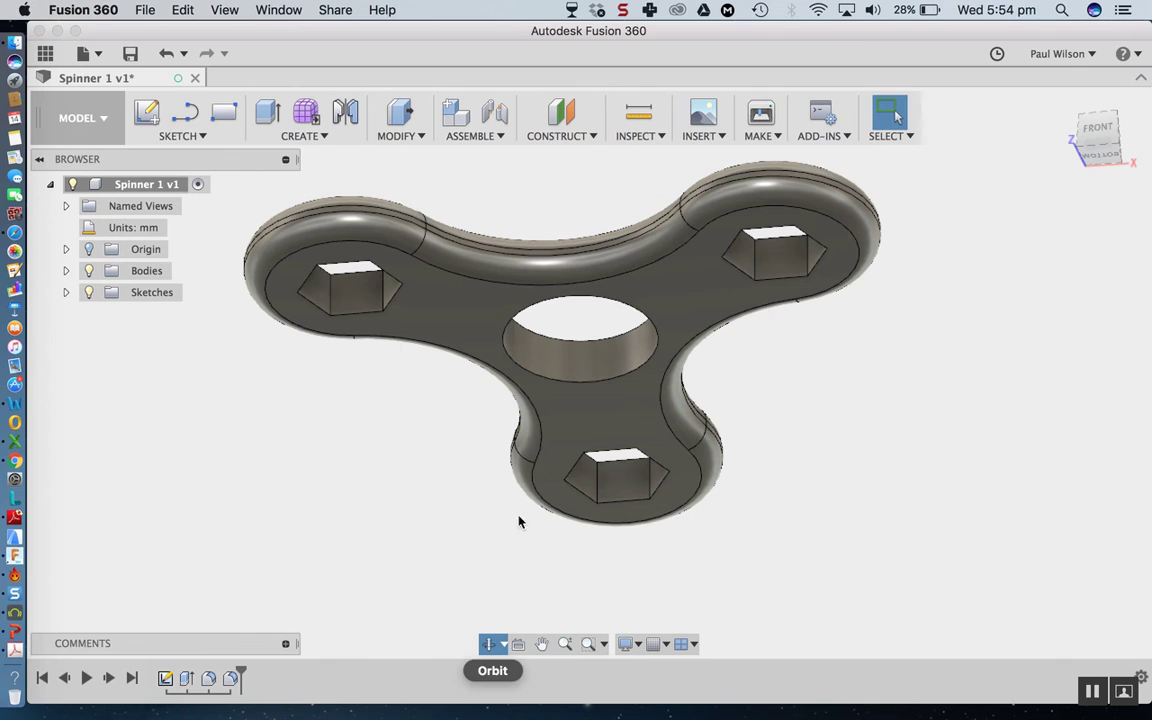
drag(552, 210, 504, 325)
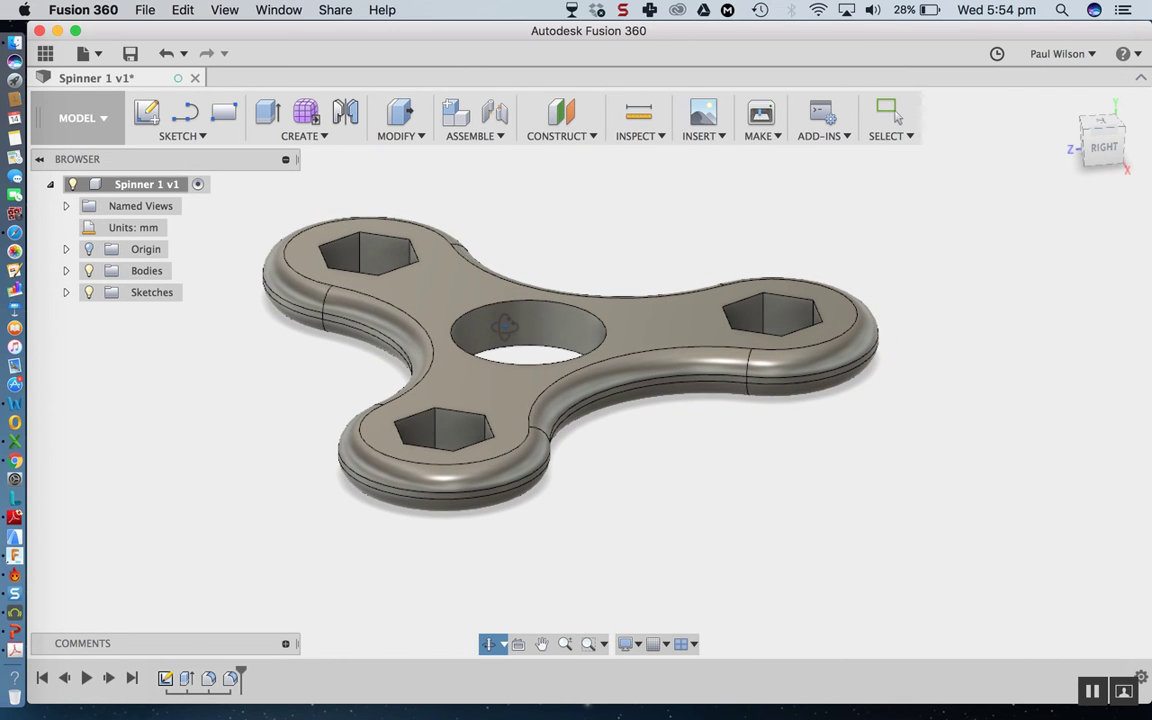